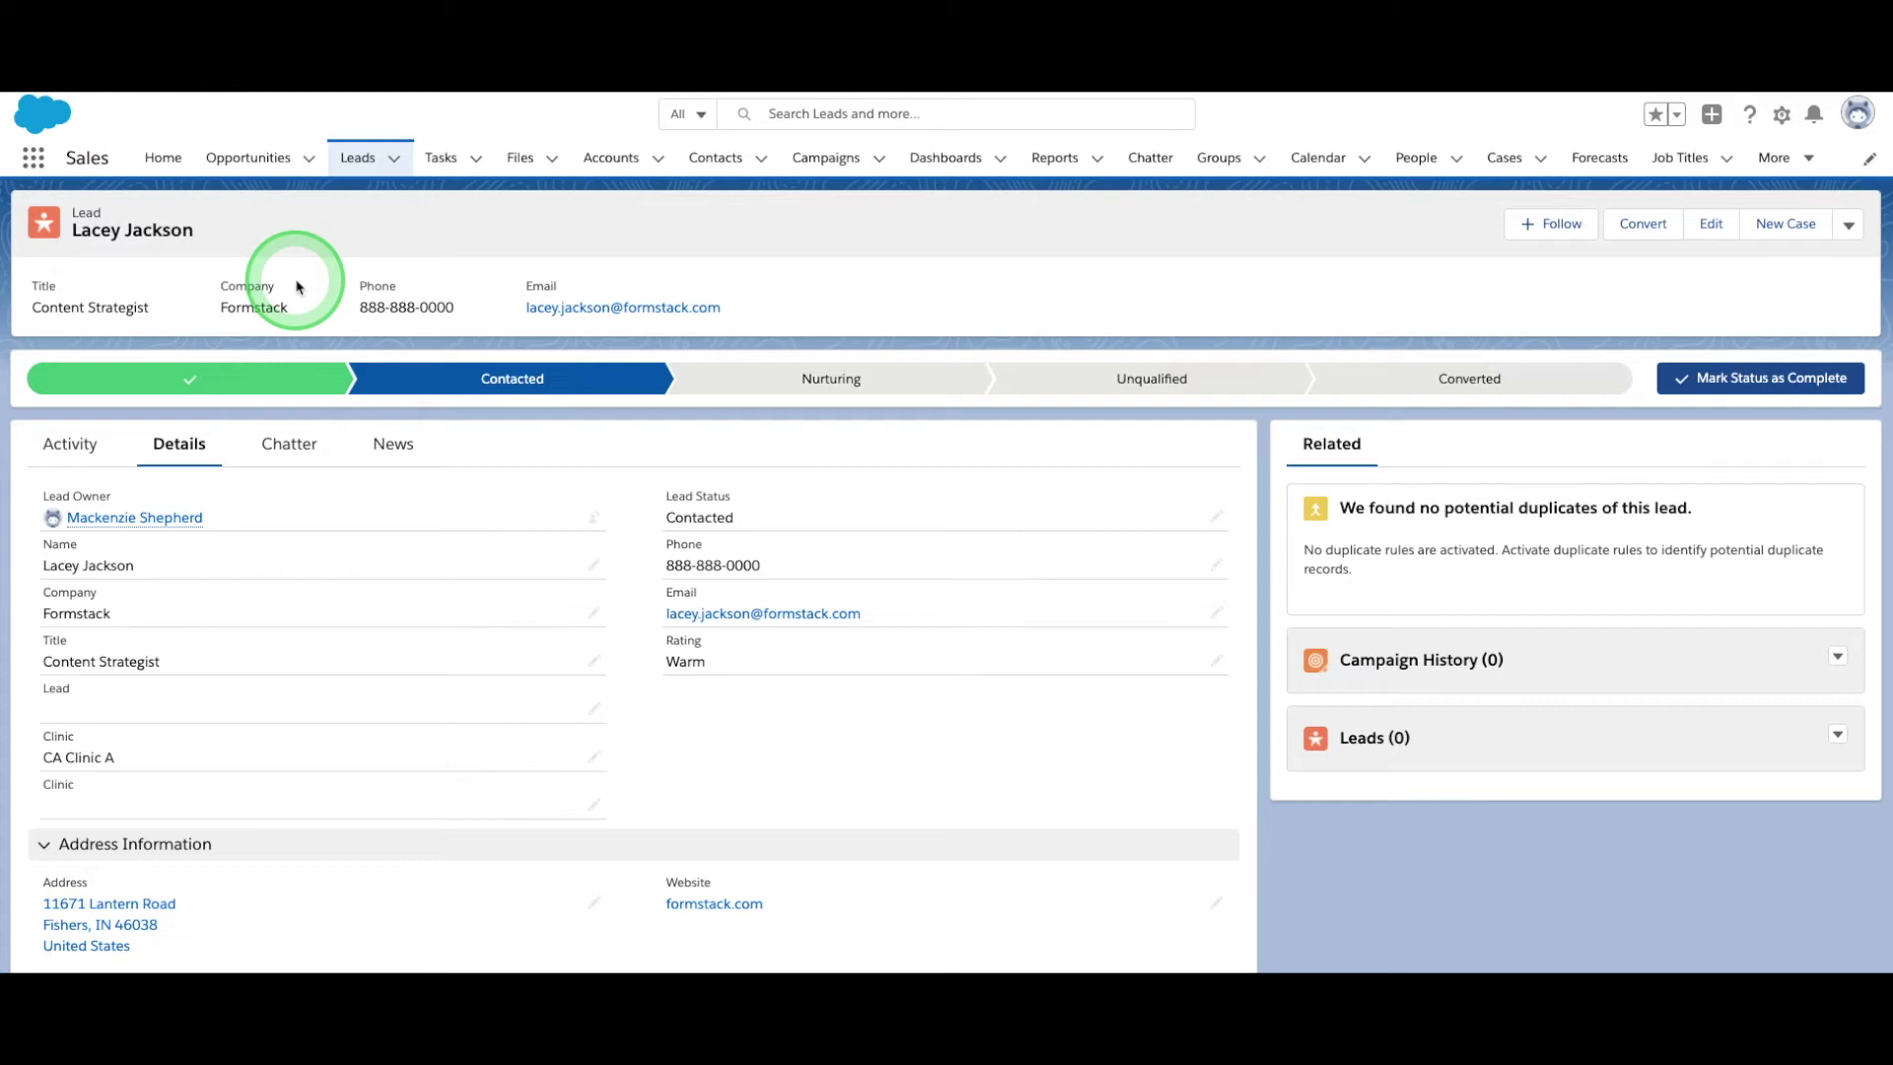
Find the Lead object in Setup's Object Manager and view its Fields & Relationships list.
{"action": "left_click", "coordinate": [1784, 120]}
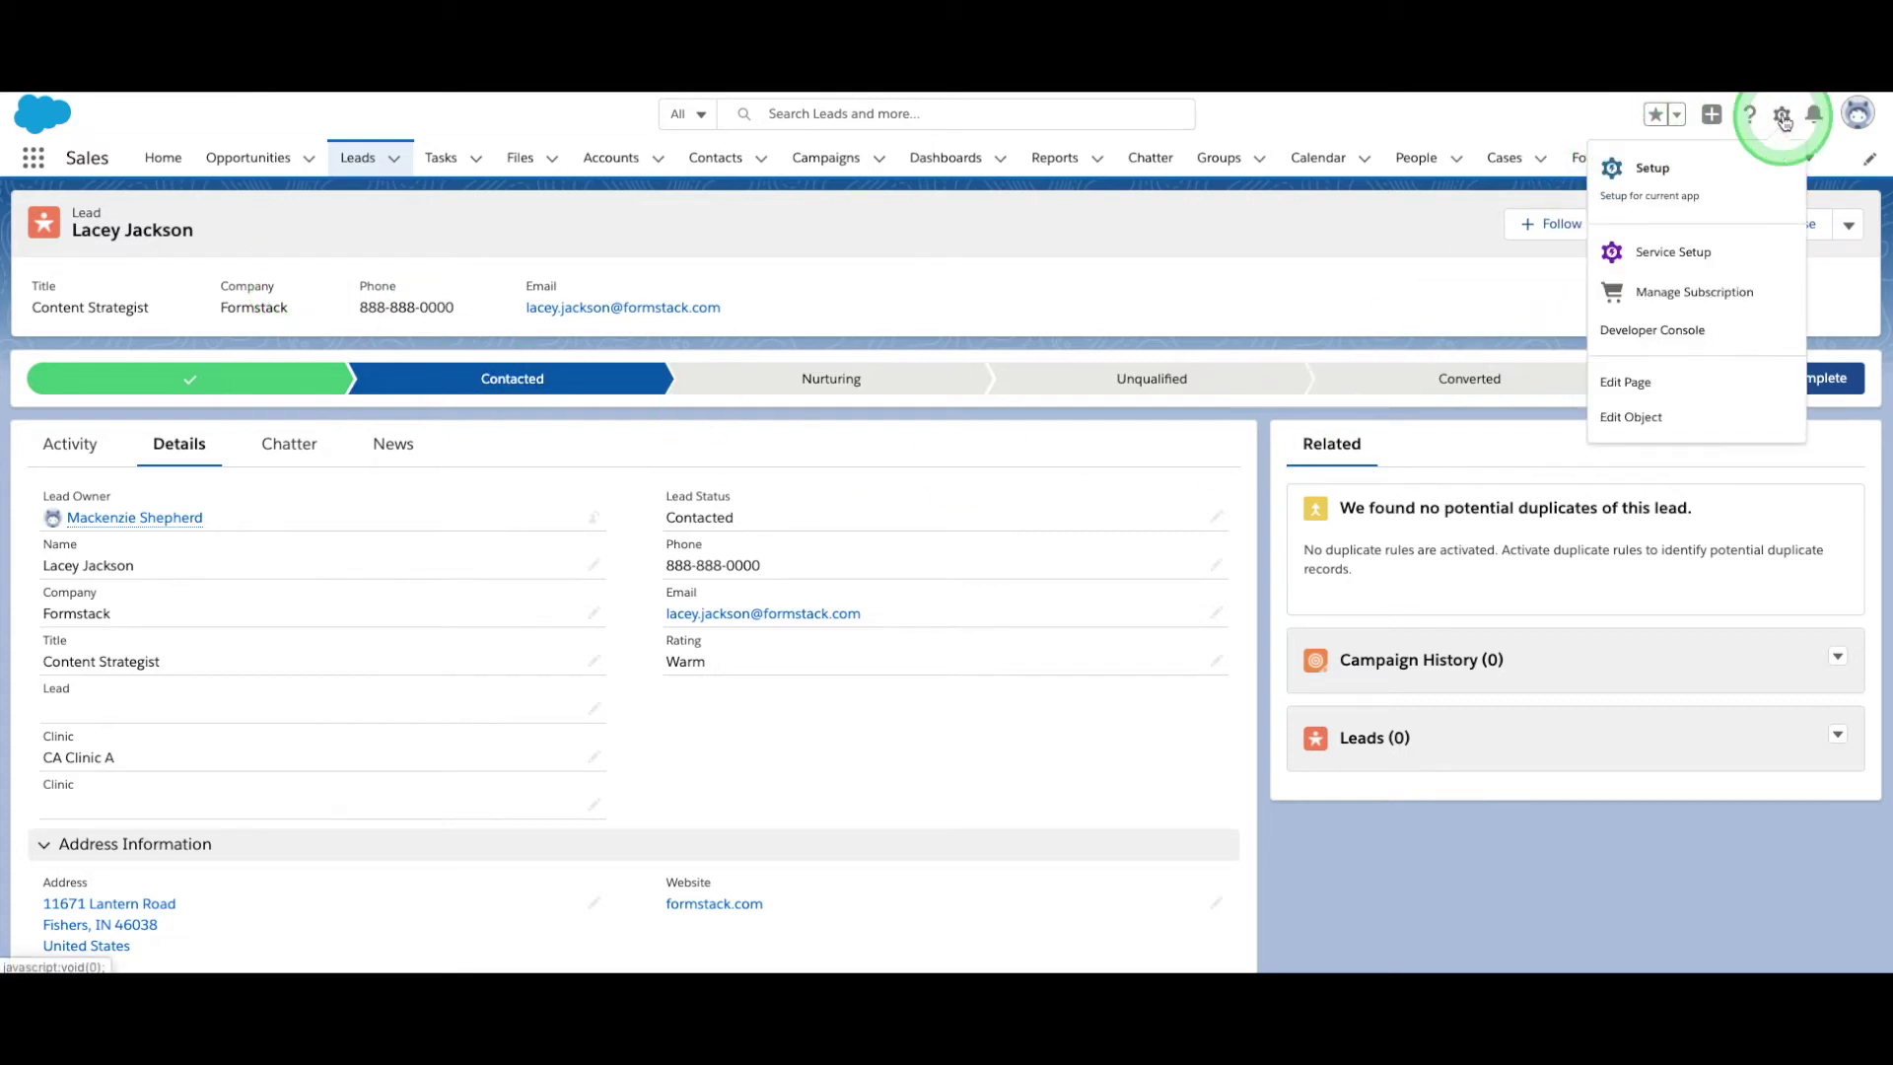
{"action": "left_click", "coordinate": [1649, 162]}
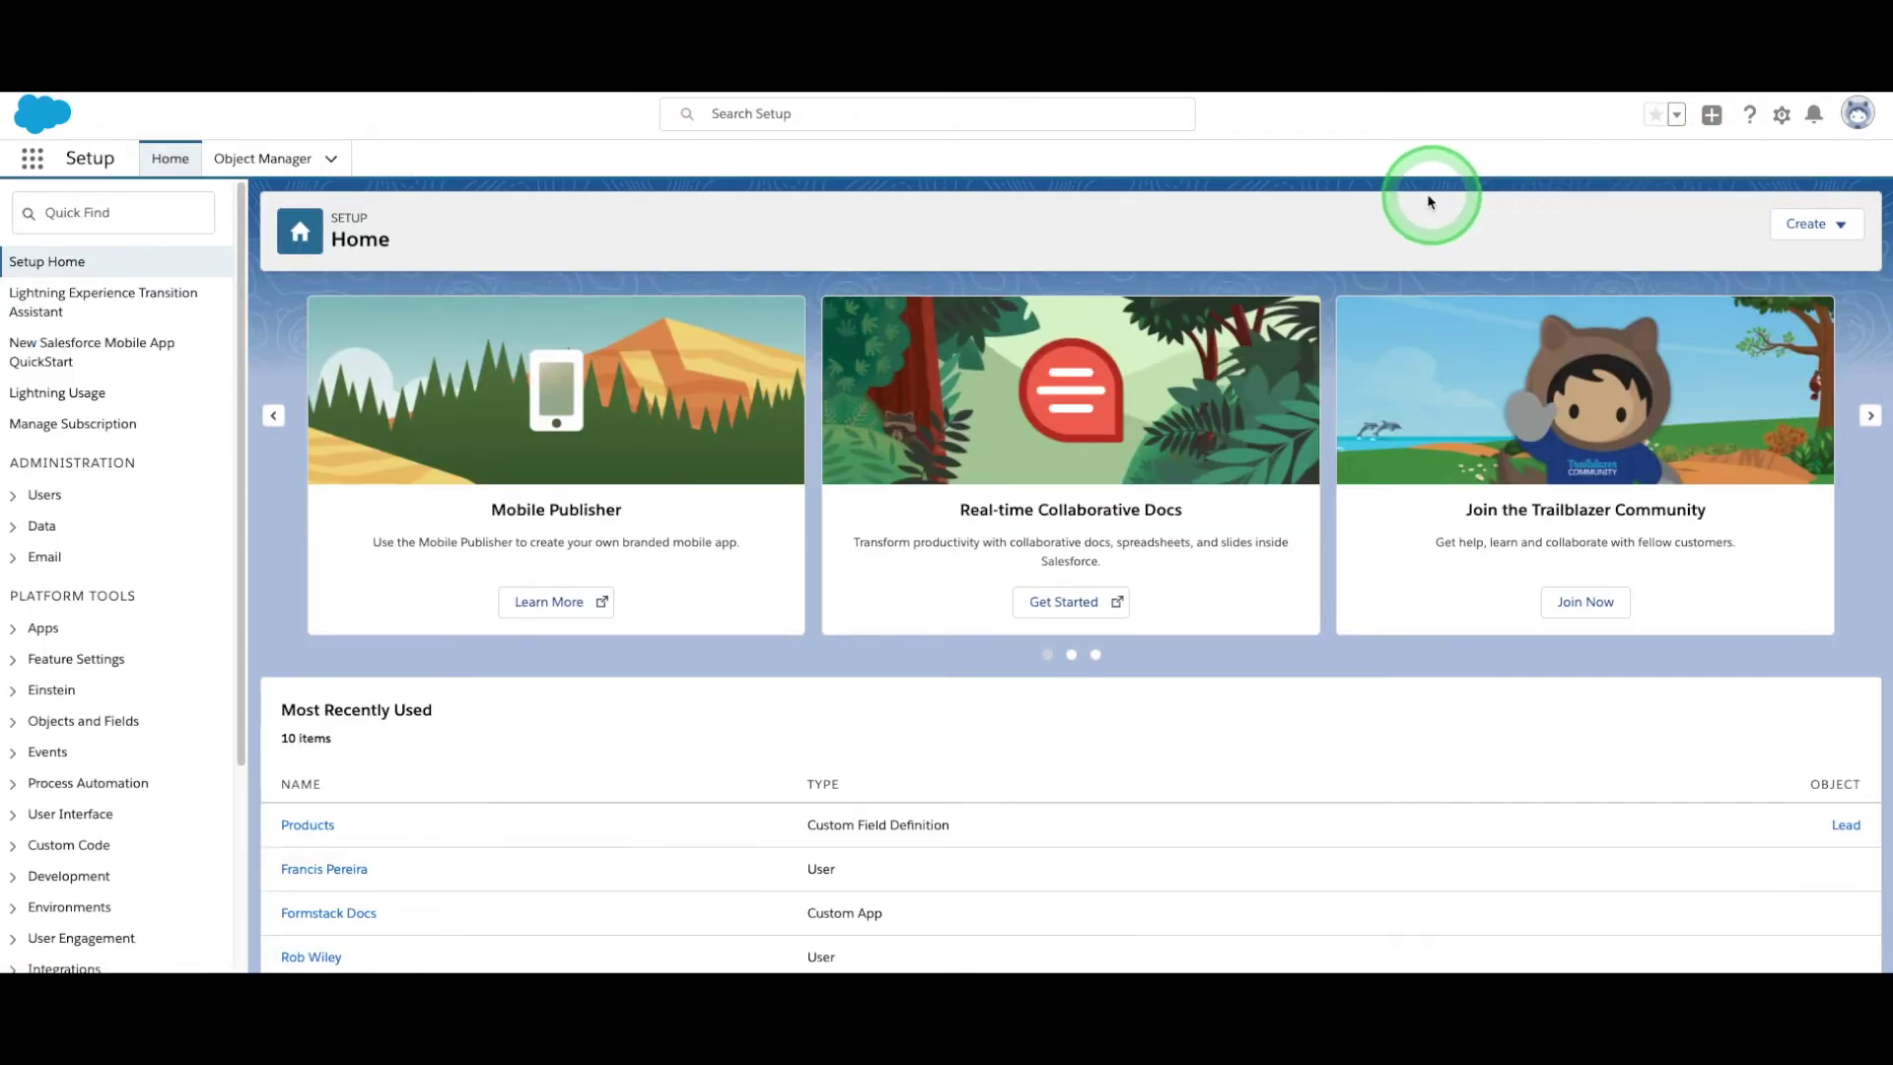
{"action": "left_click", "coordinate": [268, 161]}
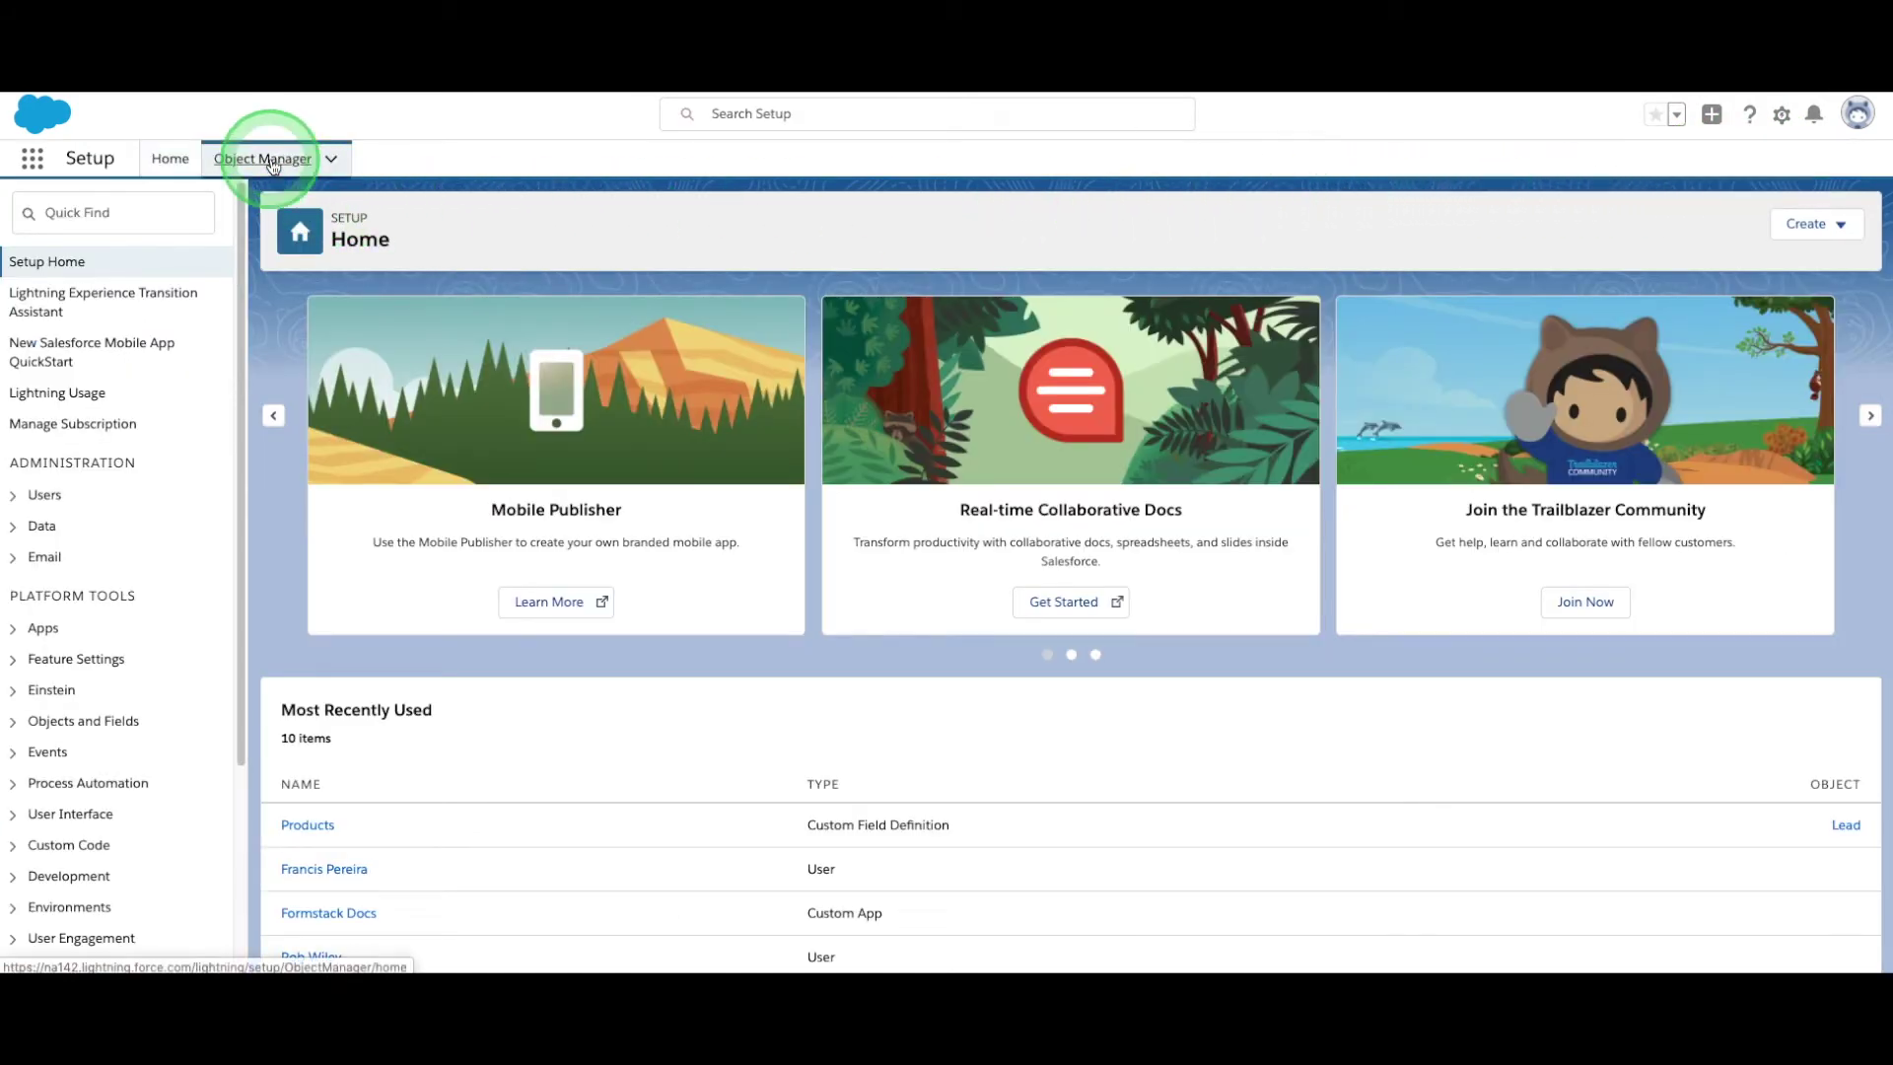
{"action": "left_click", "coordinate": [1462, 224]}
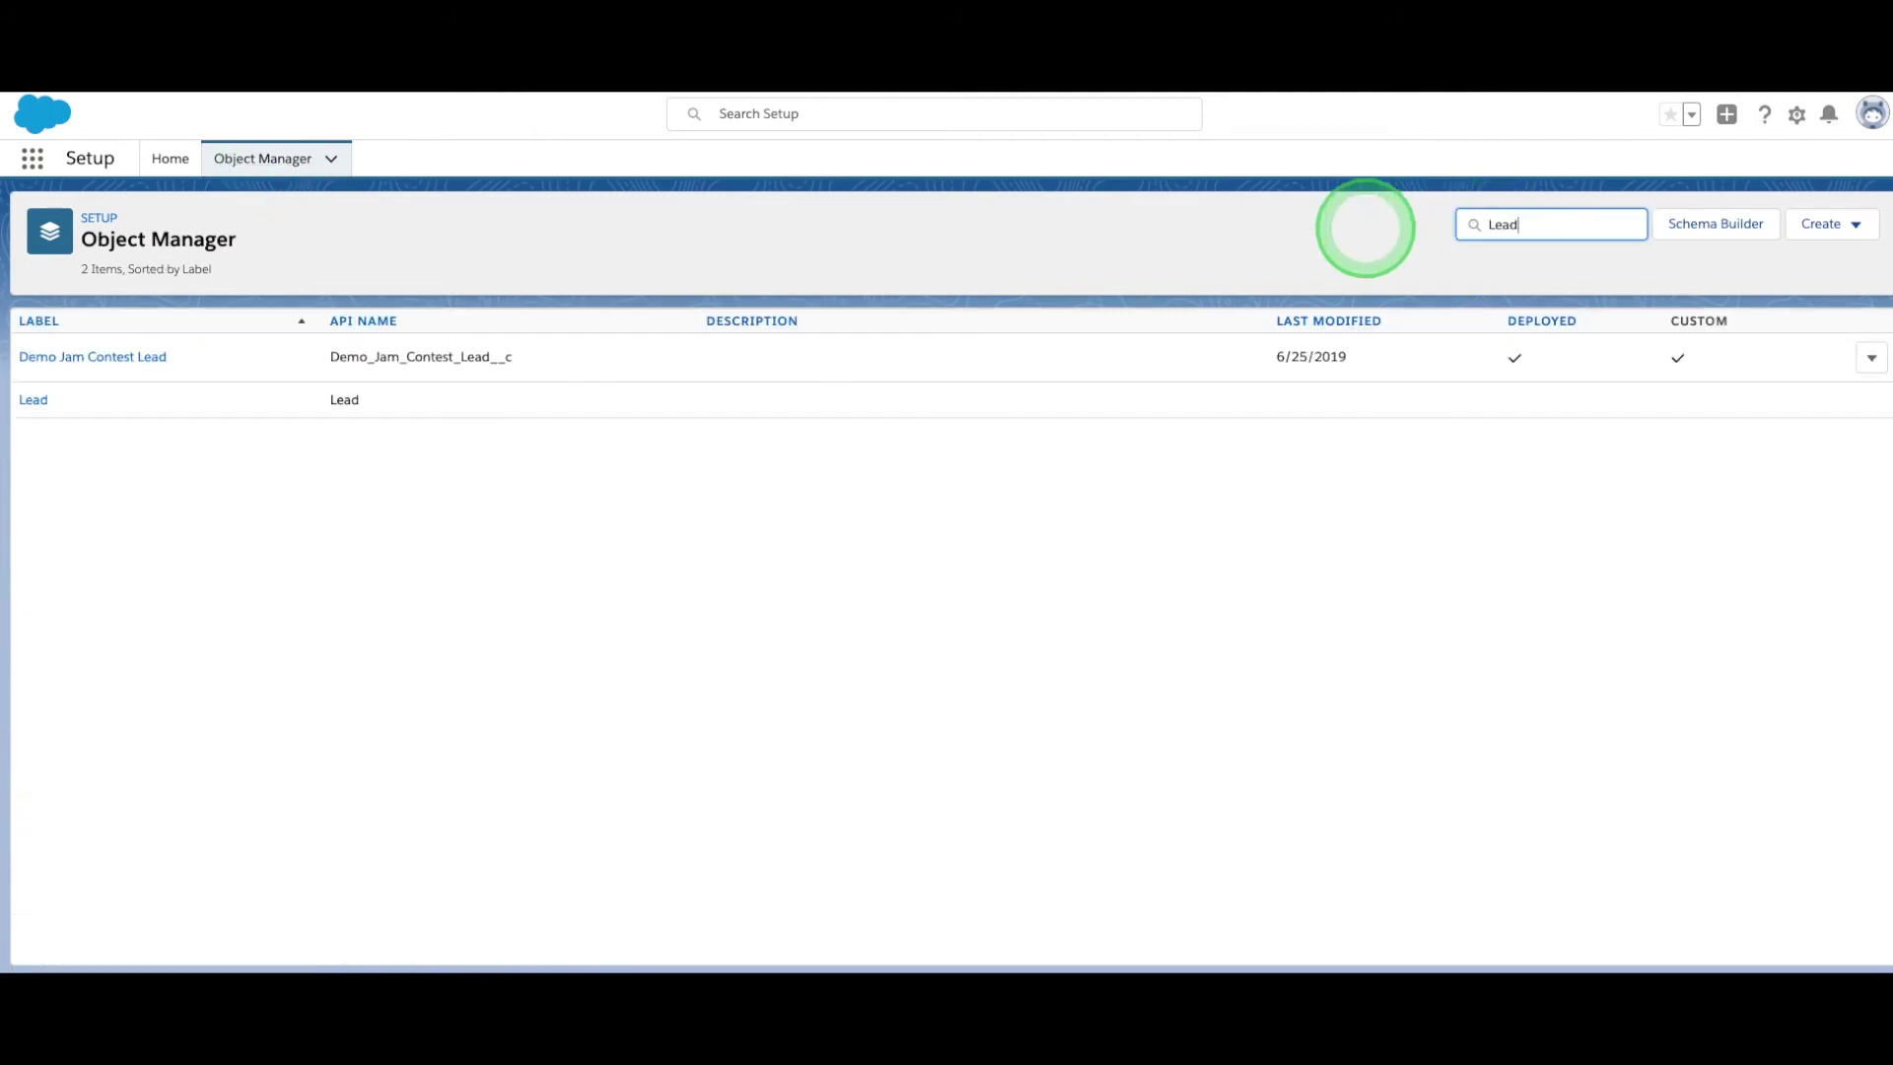
{"action": "left_click", "coordinate": [29, 398]}
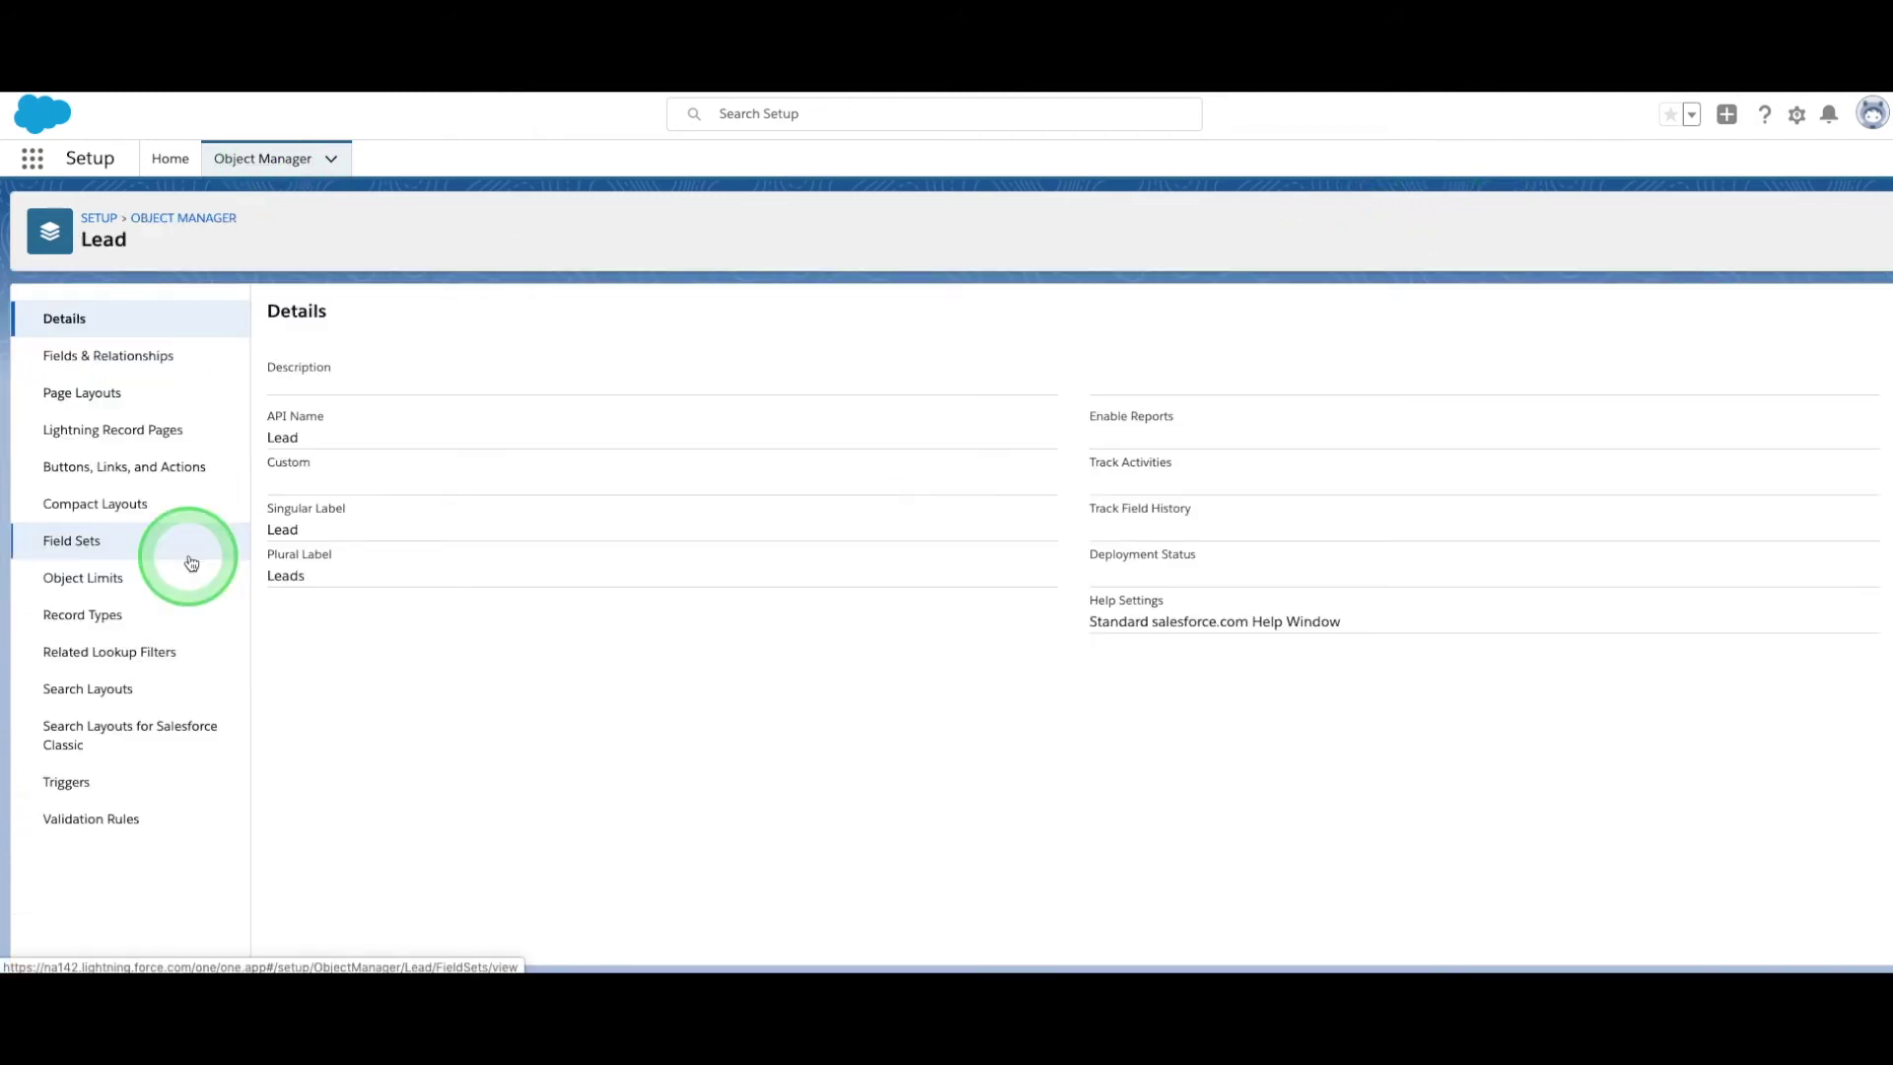
{"action": "left_click", "coordinate": [170, 361]}
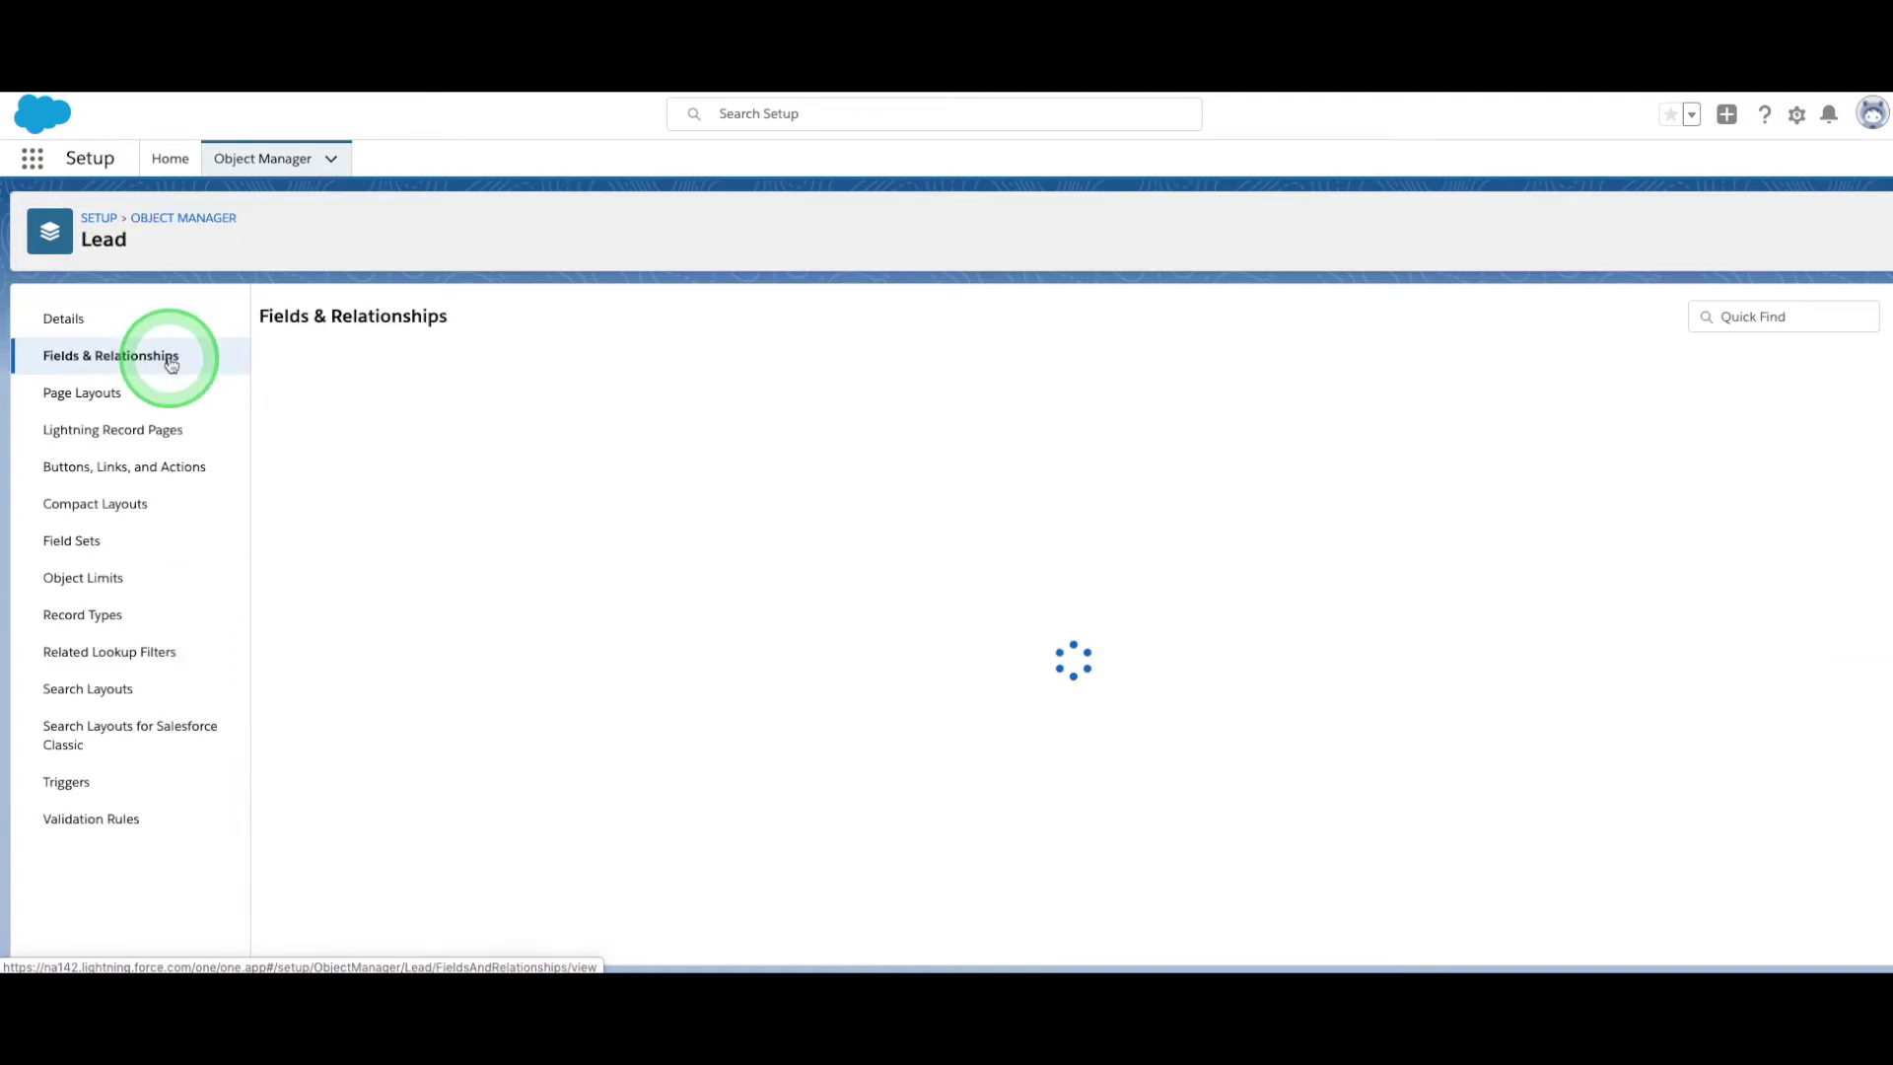
{"action": "left_click", "coordinate": [1426, 320]}
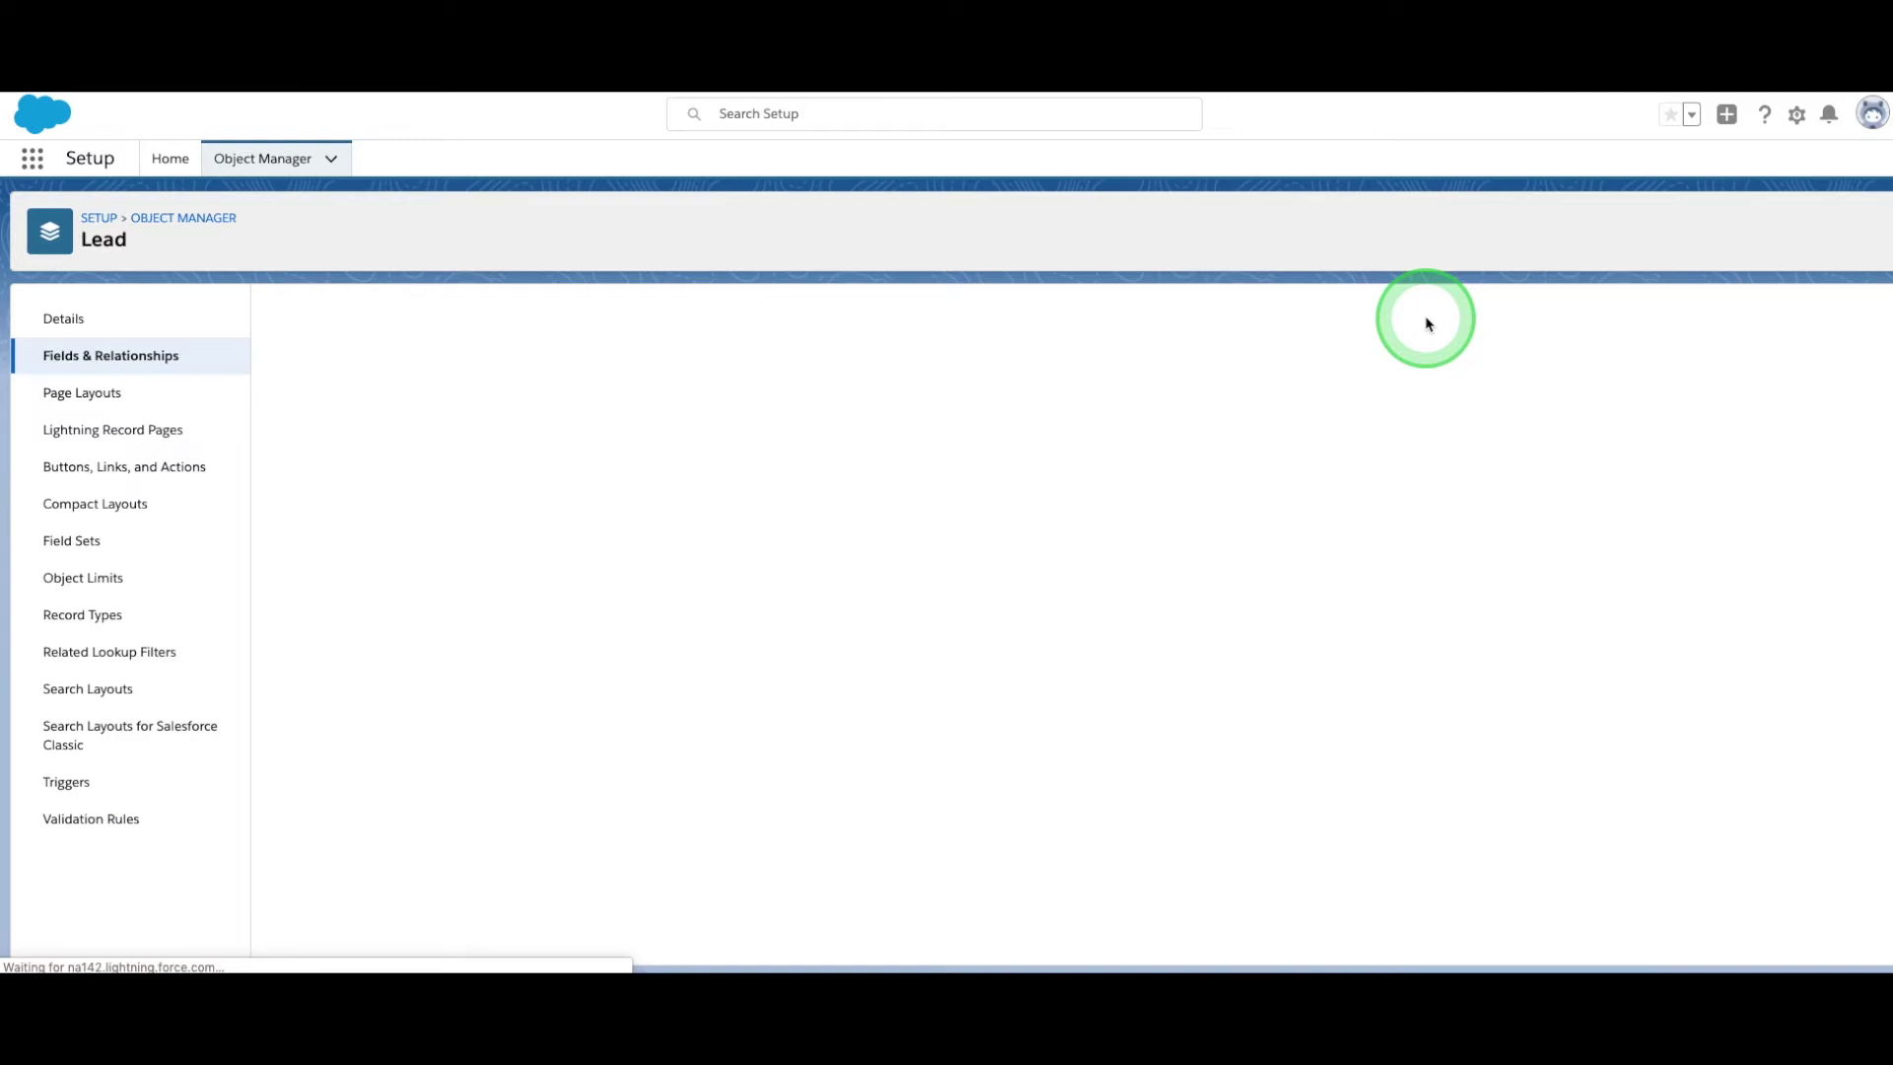
{"action": "left_click", "coordinate": [35, 164]}
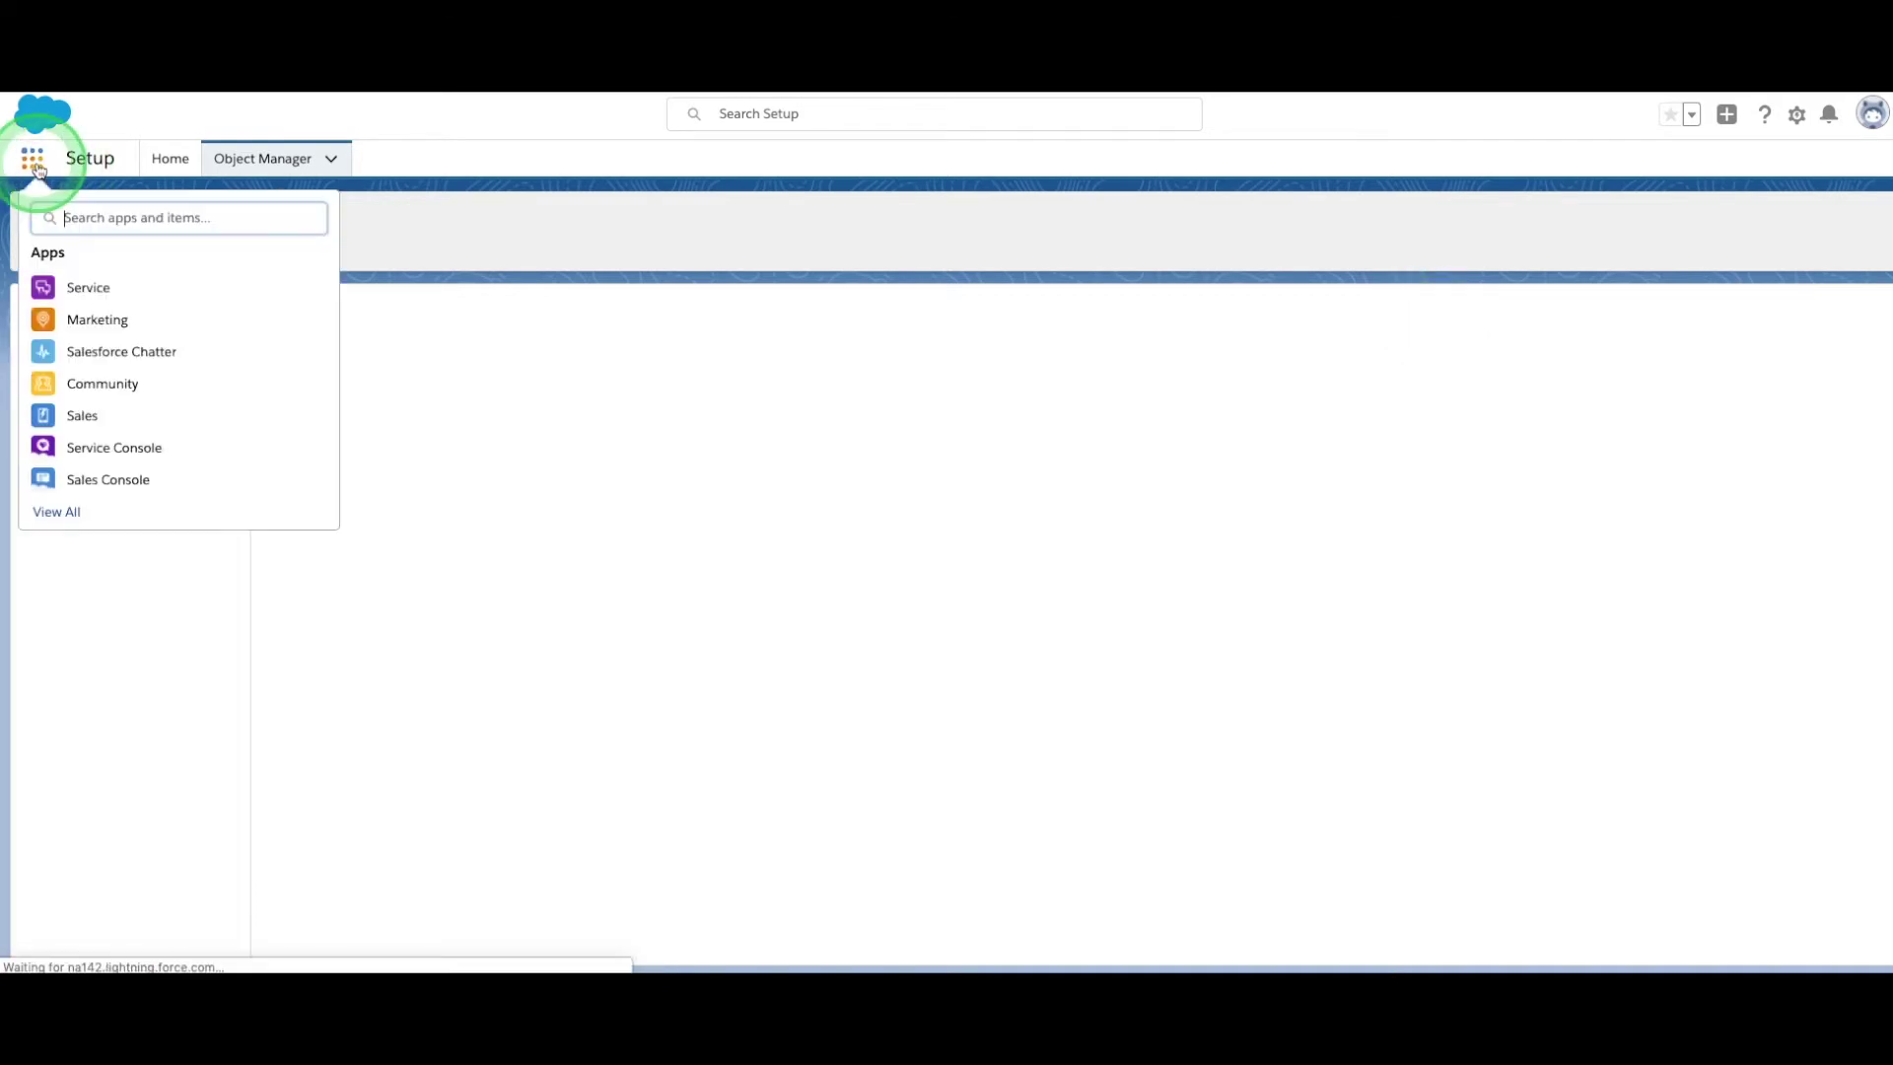
Open the Formstack app from the App Launcher.
{"action": "left_click", "coordinate": [84, 219]}
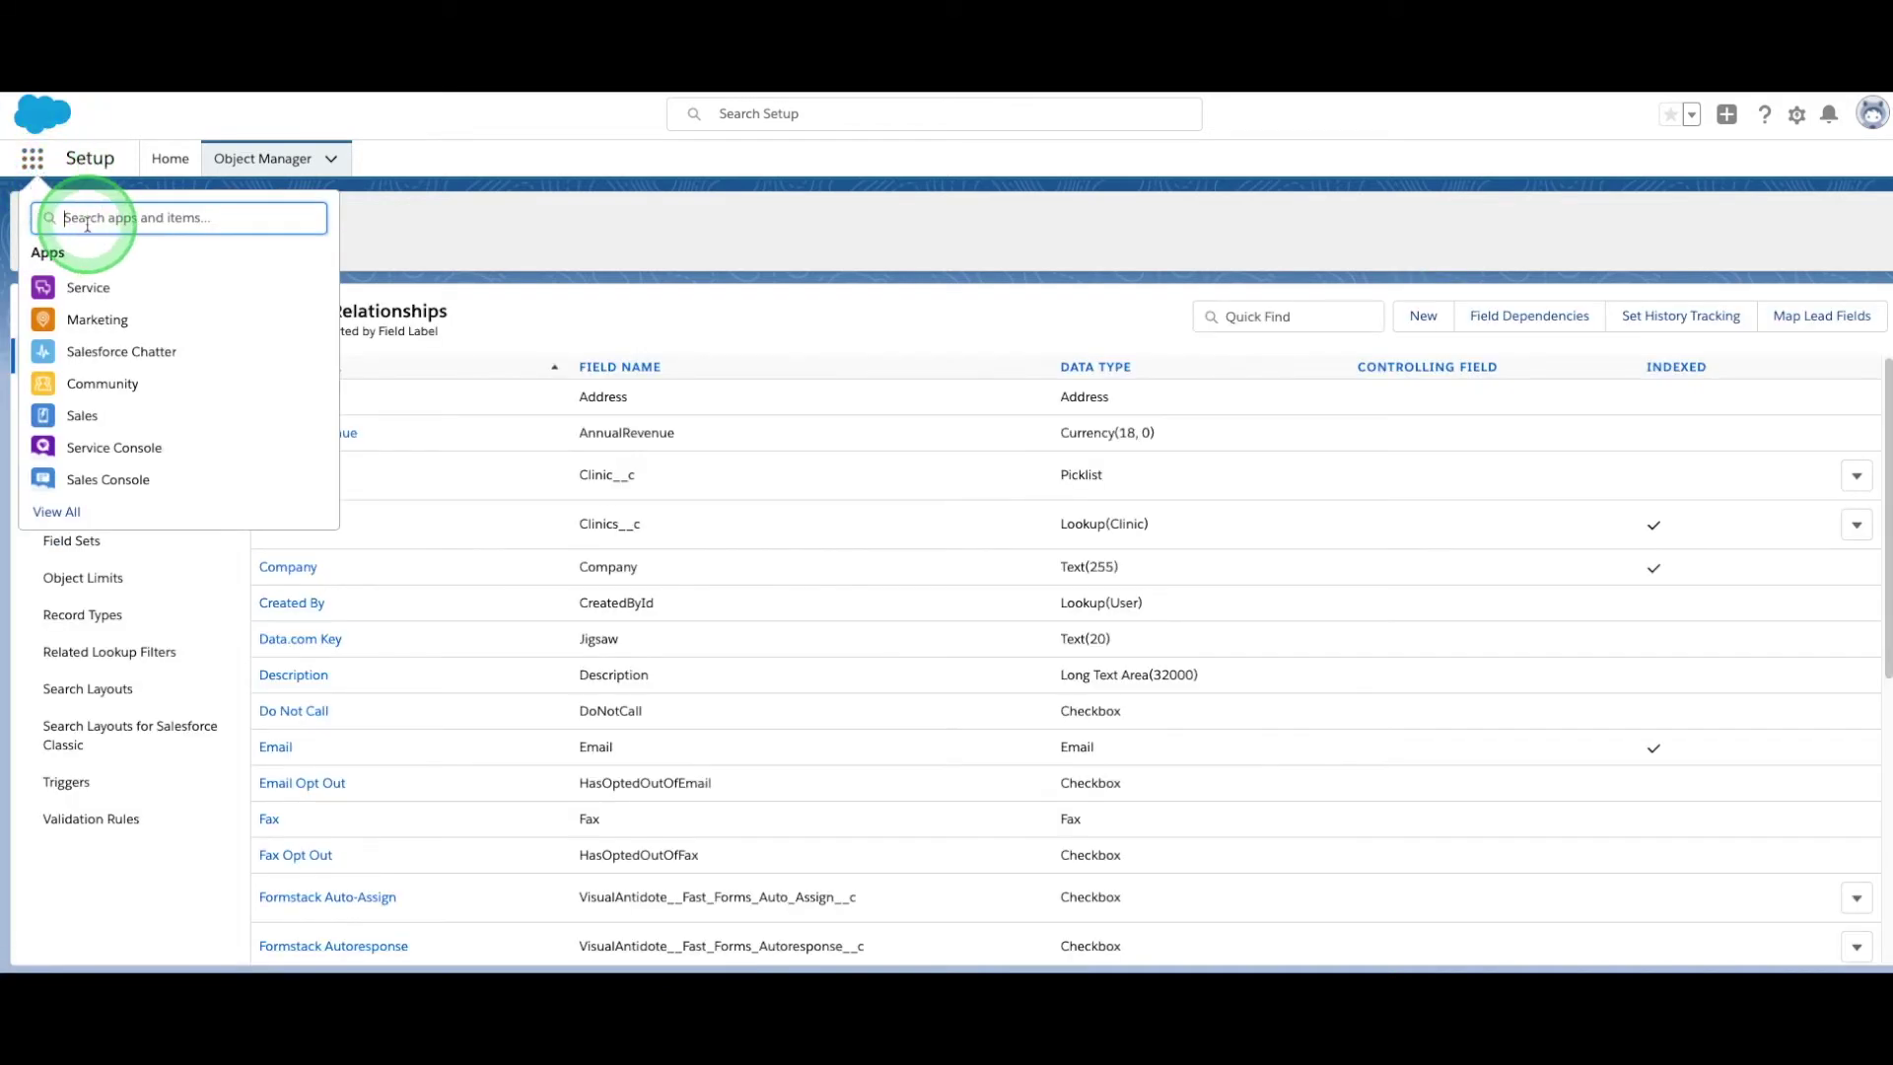
{"action": "type", "text": "Formstack"}
{"action": "left_click", "coordinate": [93, 287]}
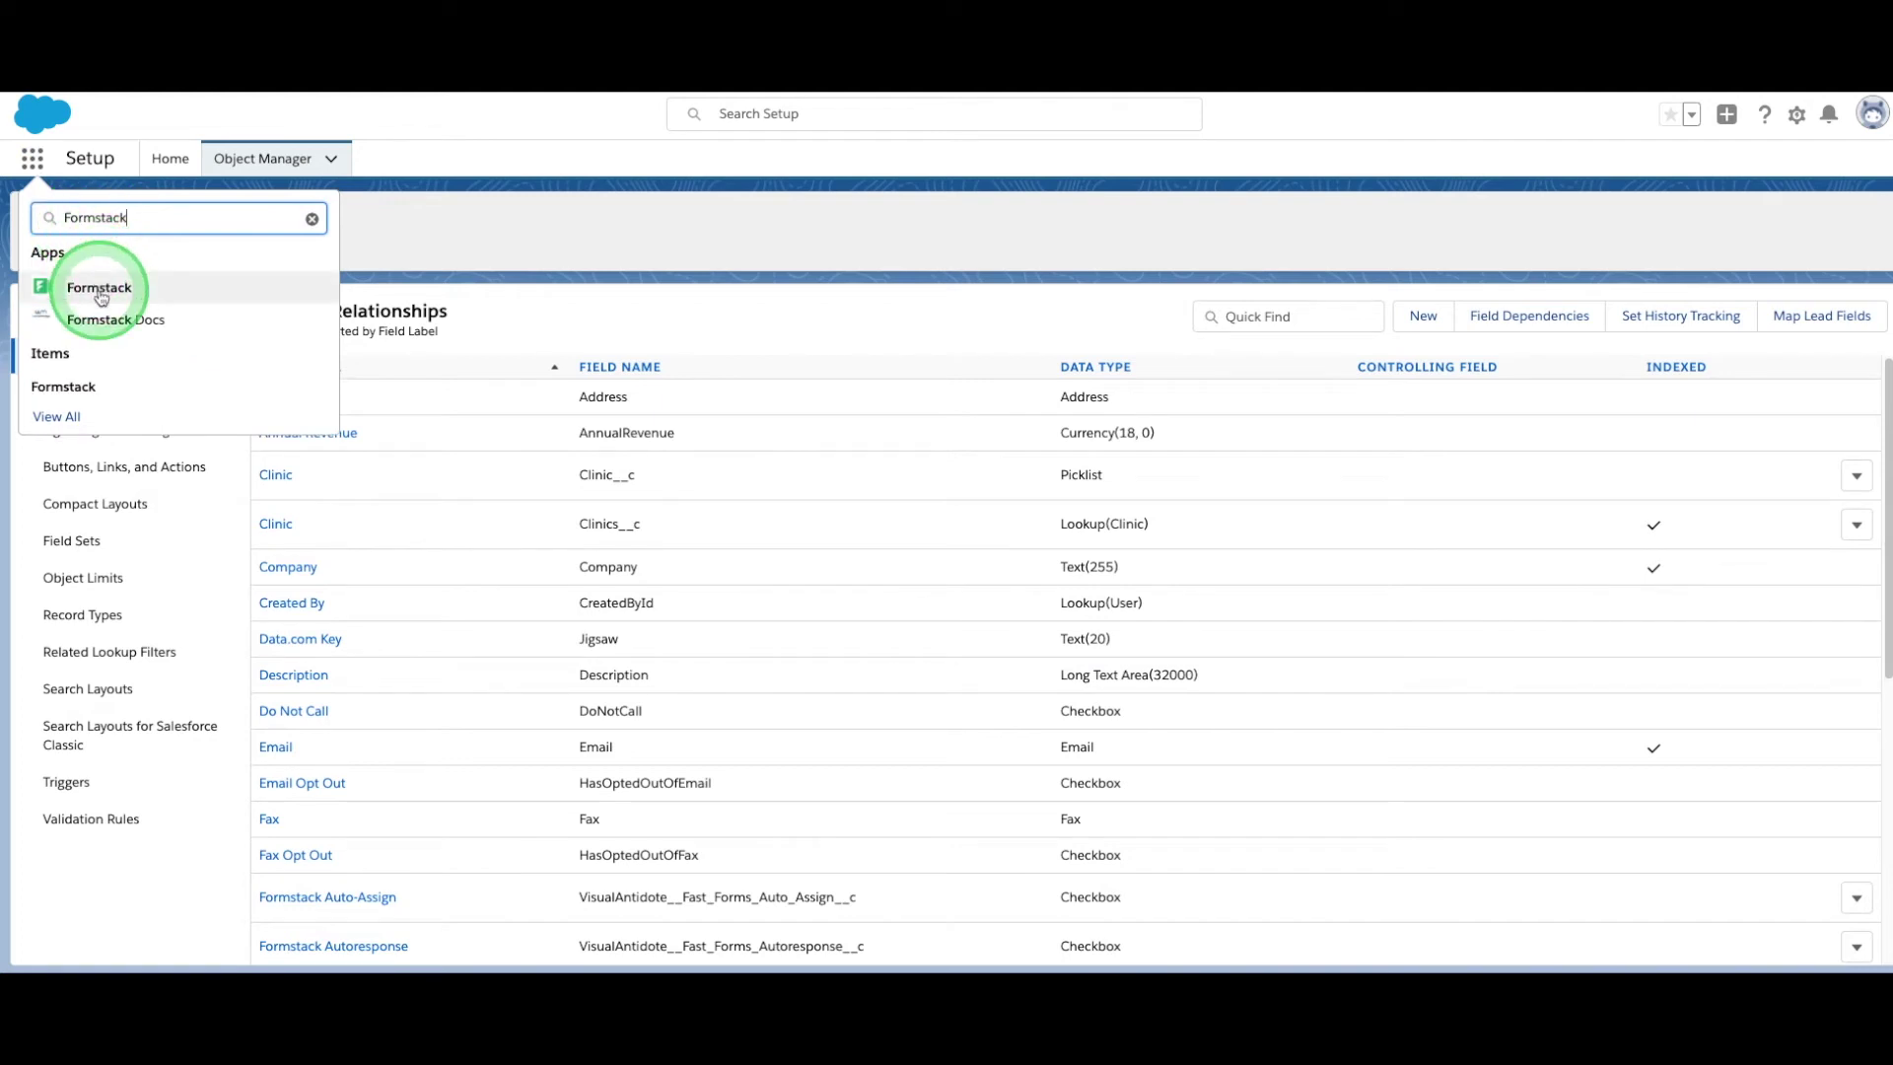
Create a new form named 'Web-to-Lead Form' with Lead as its primary object.
{"action": "left_click", "coordinate": [549, 263]}
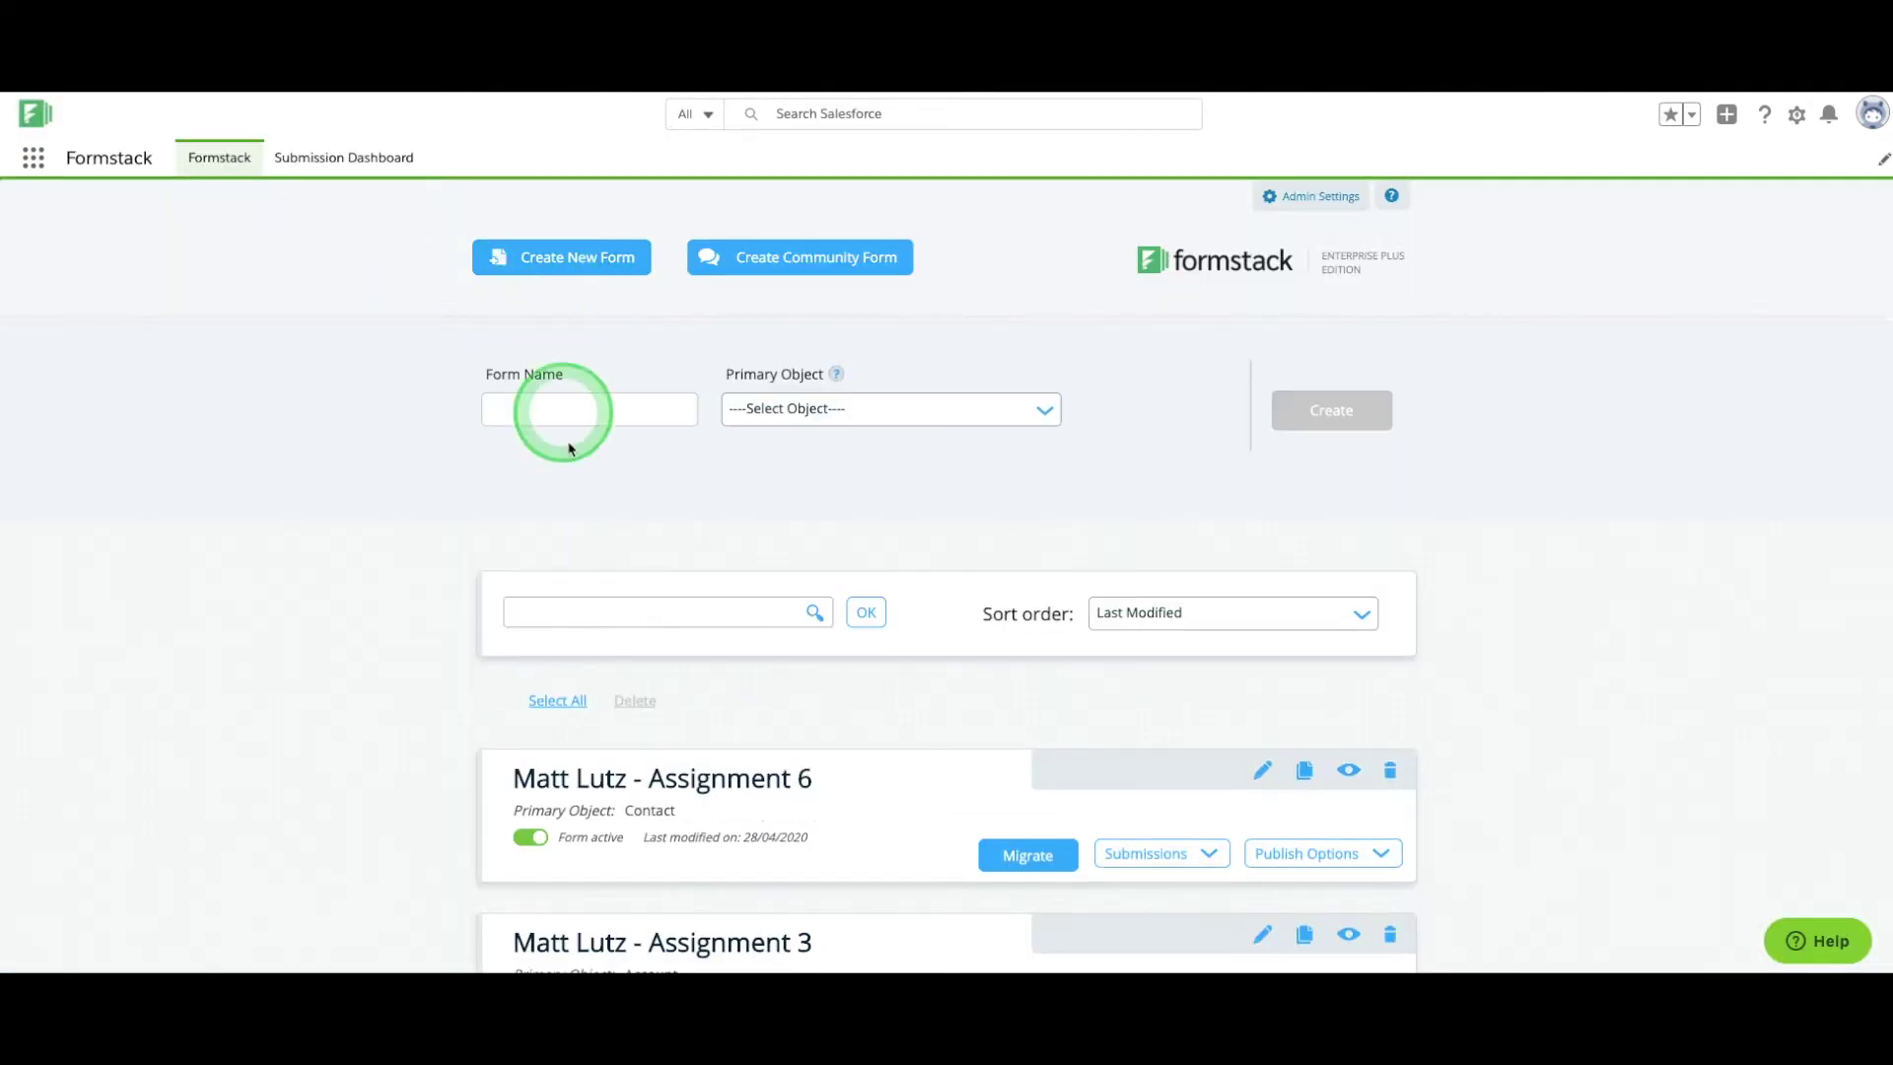
{"action": "left_click", "coordinate": [583, 414]}
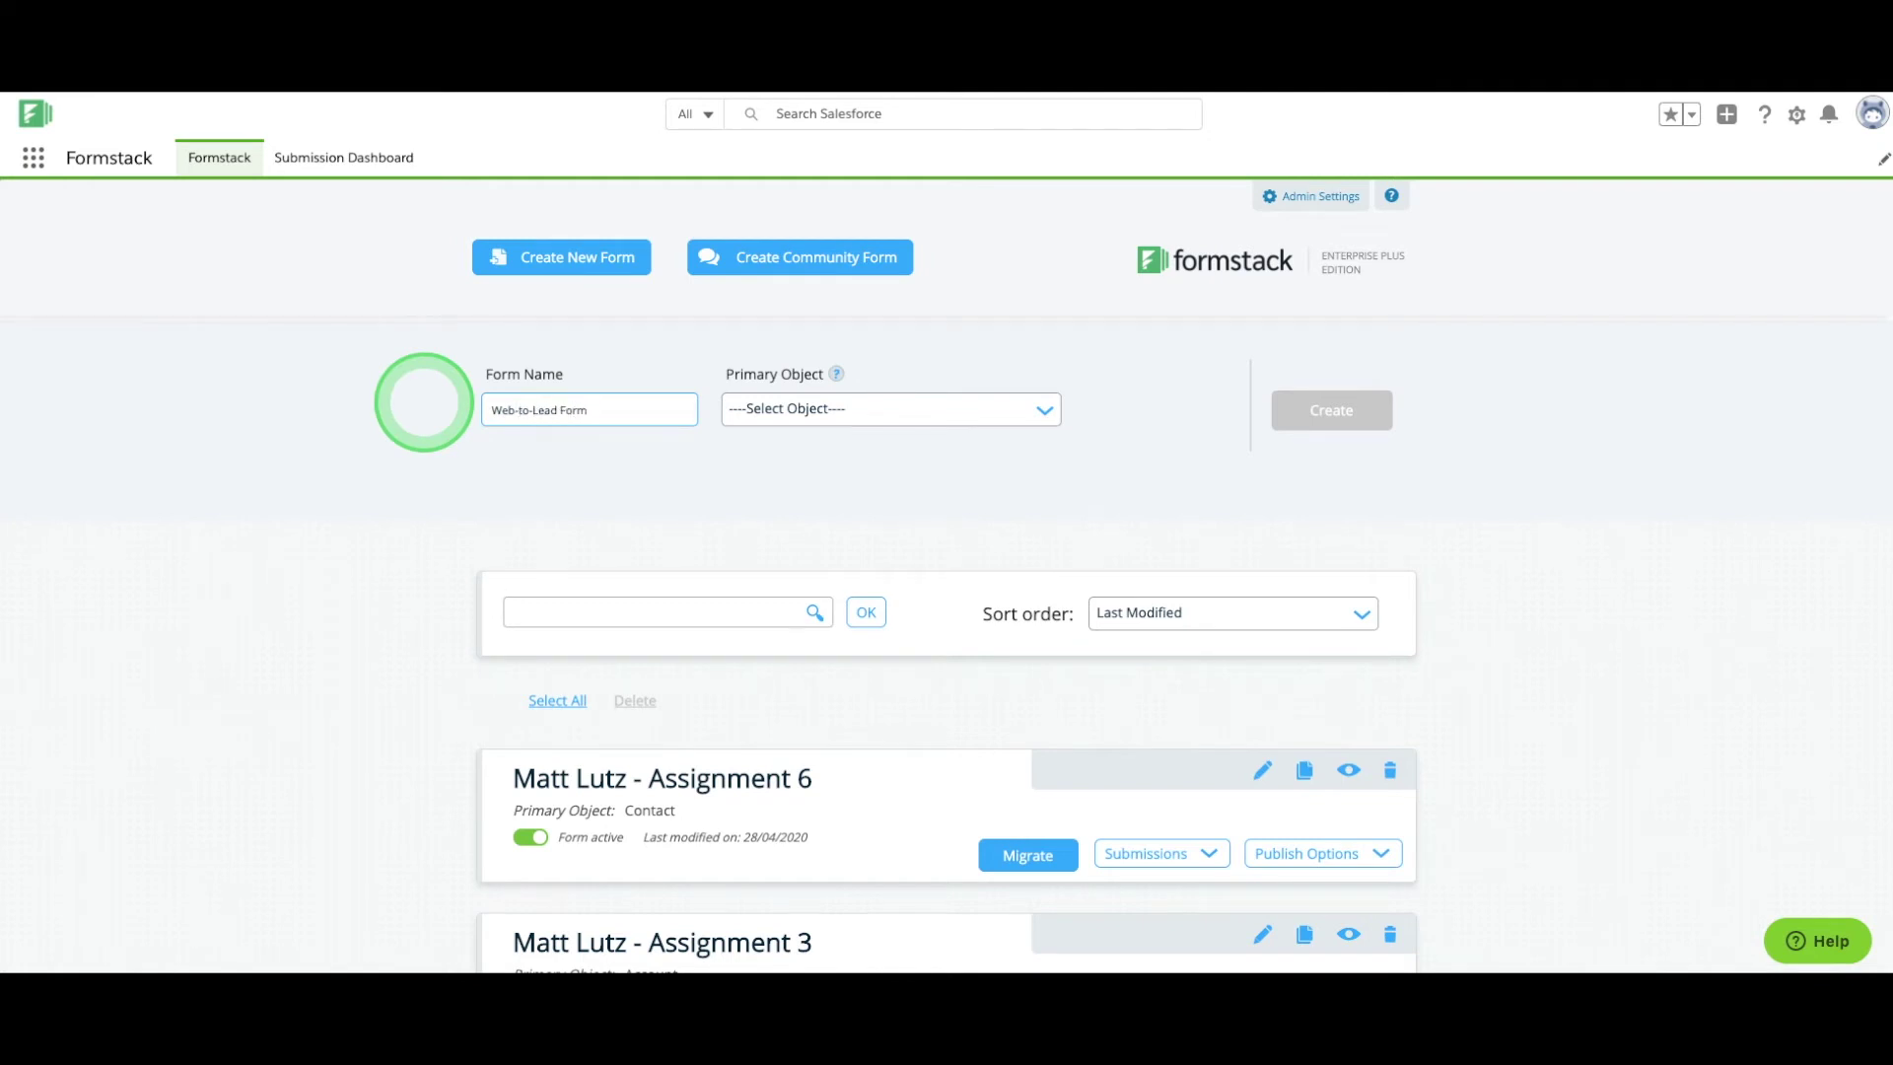
{"action": "left_click", "coordinate": [829, 414]}
{"action": "type", "text": "Lead"}
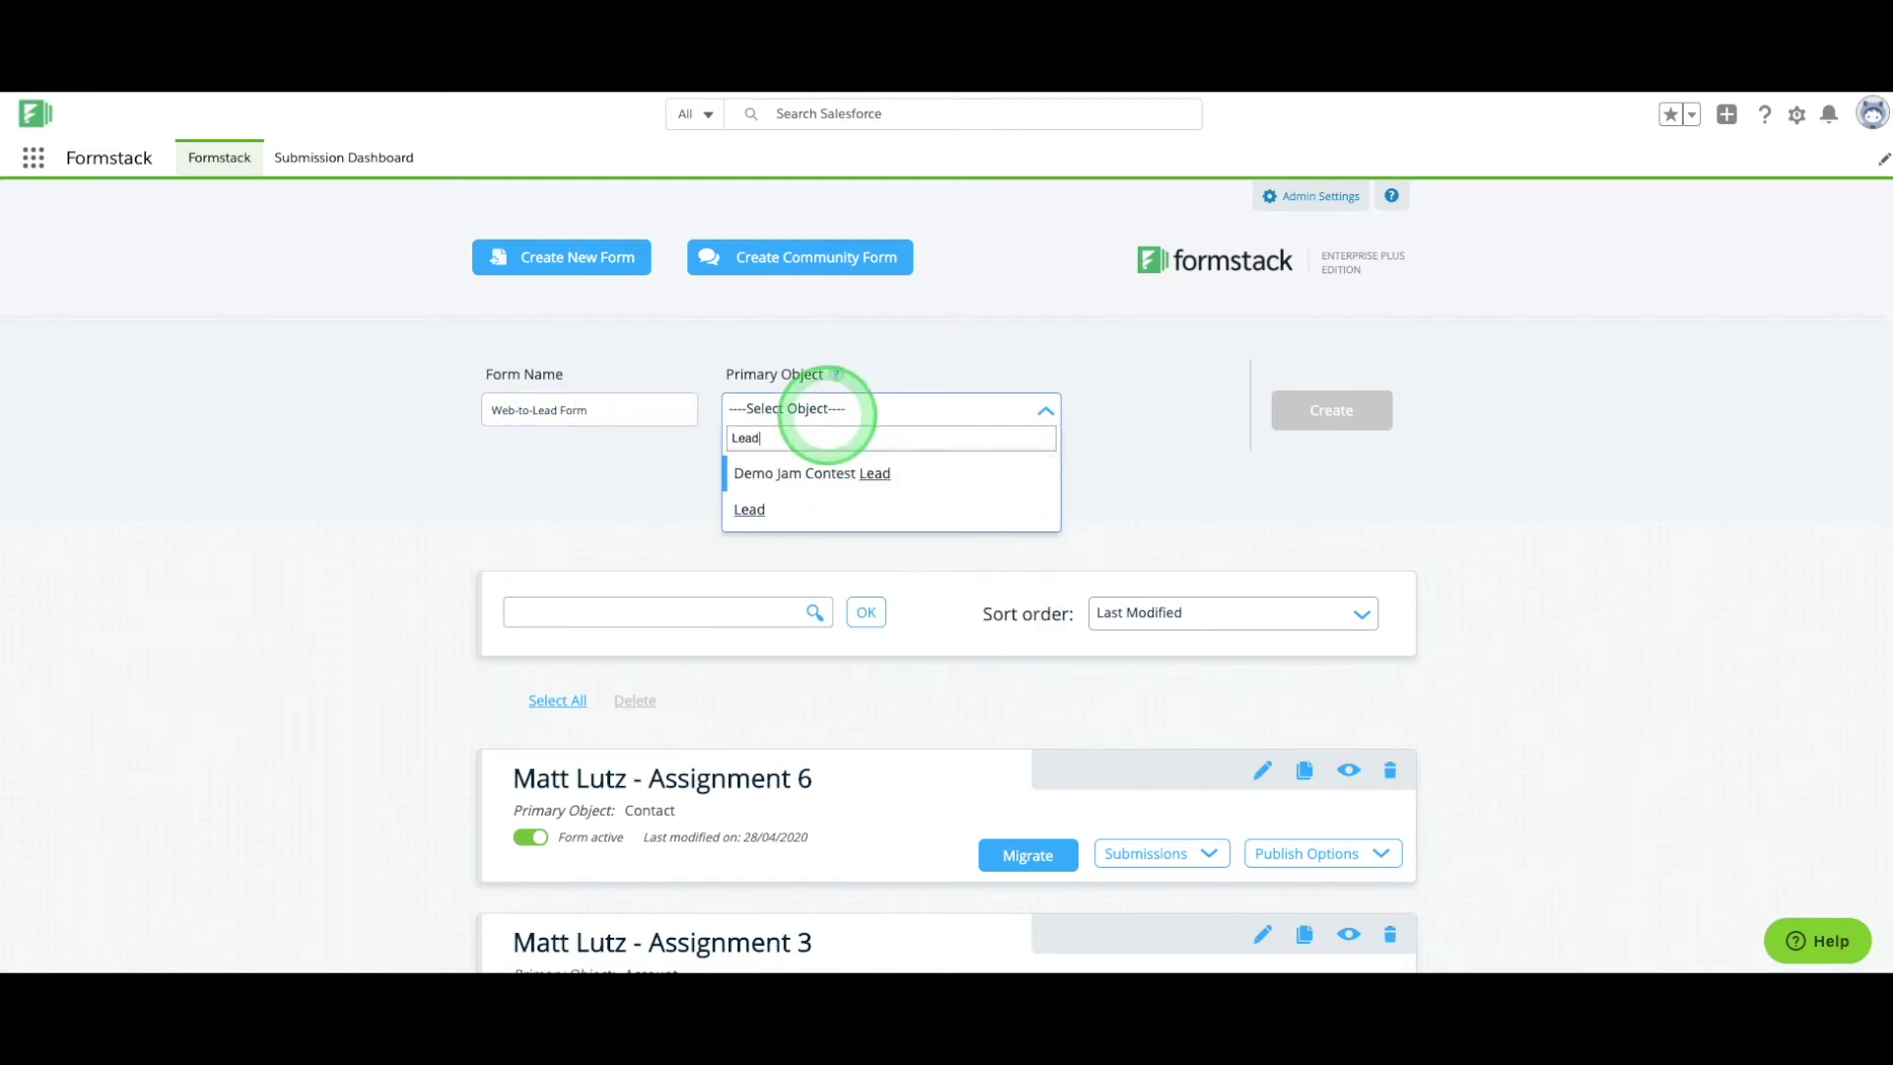
{"action": "left_click", "coordinate": [743, 509]}
{"action": "left_click", "coordinate": [1315, 428]}
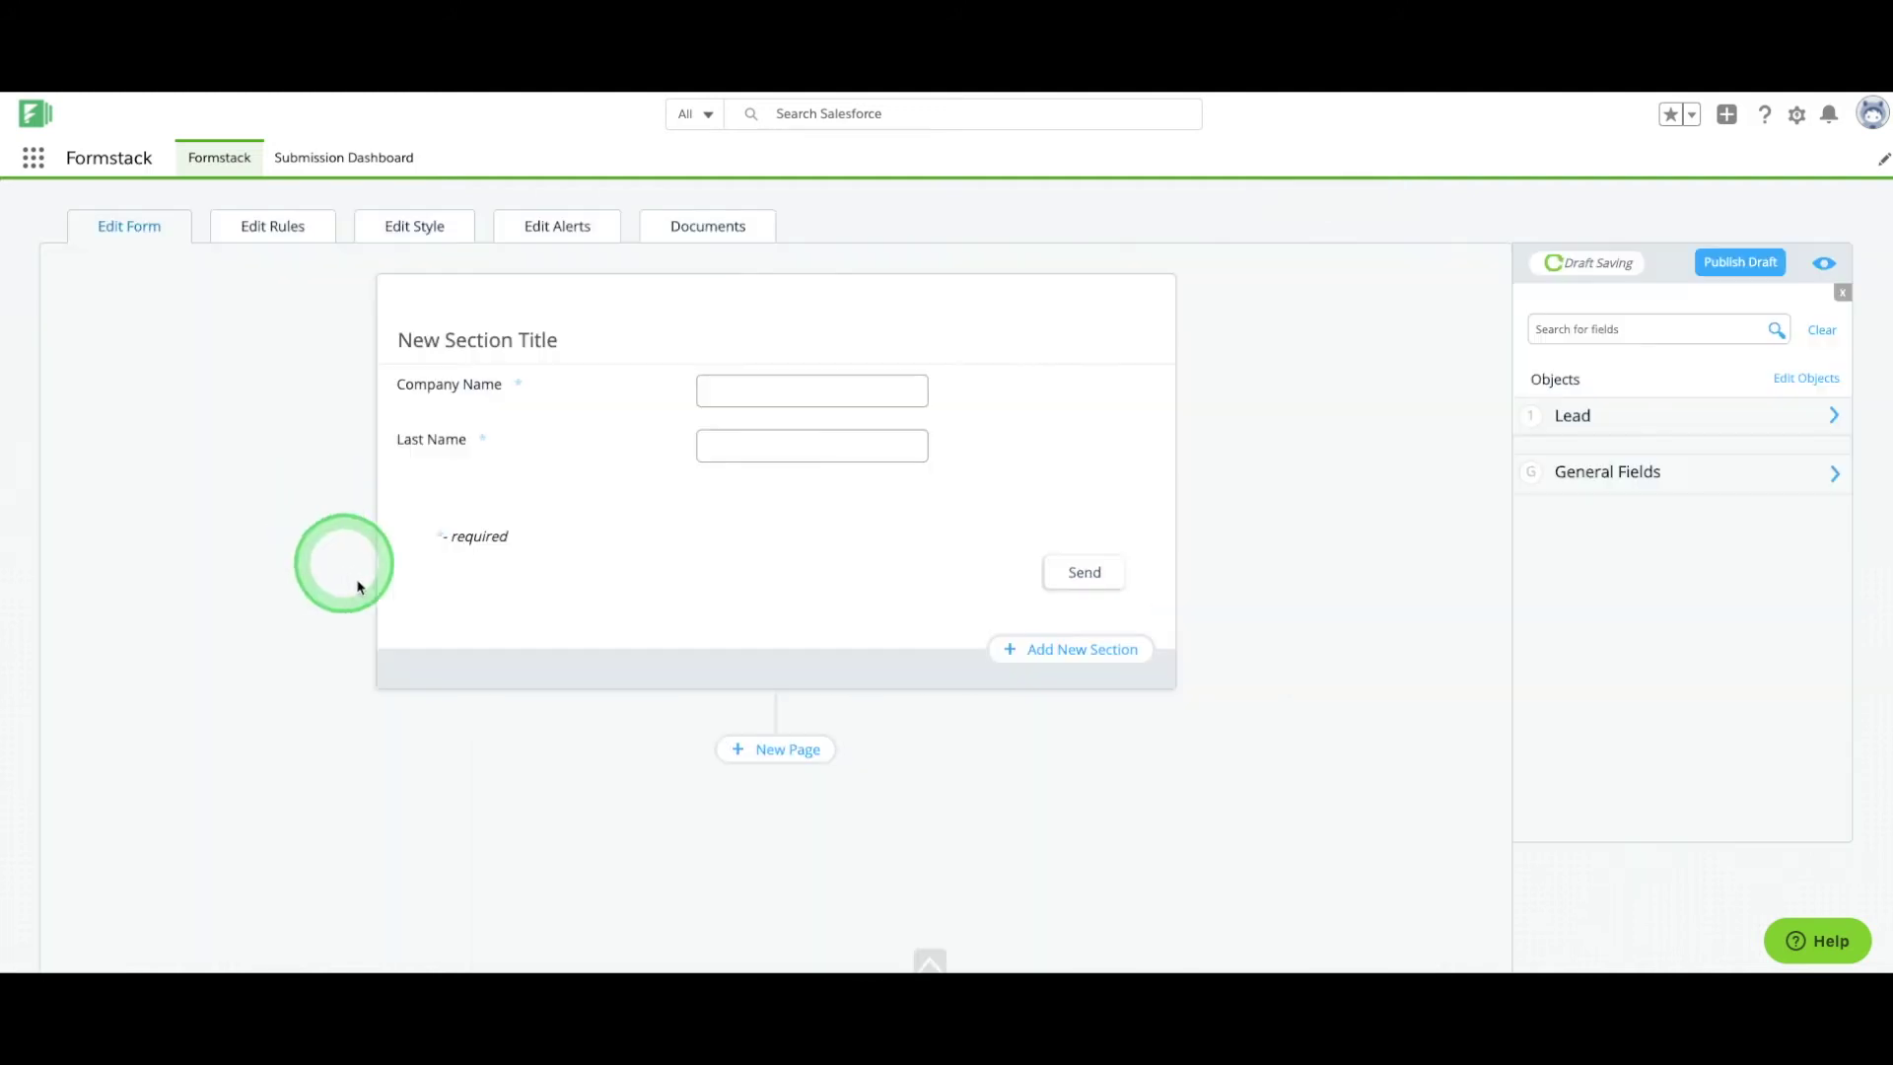
Add the Lead fields First Name, Email and Industry to the form.
{"action": "left_click", "coordinate": [1593, 418]}
{"action": "left_click_drag", "start_coordinate": [1607, 836], "coordinate": [927, 439]}
{"action": "left_click_drag", "start_coordinate": [1607, 456], "coordinate": [865, 531]}
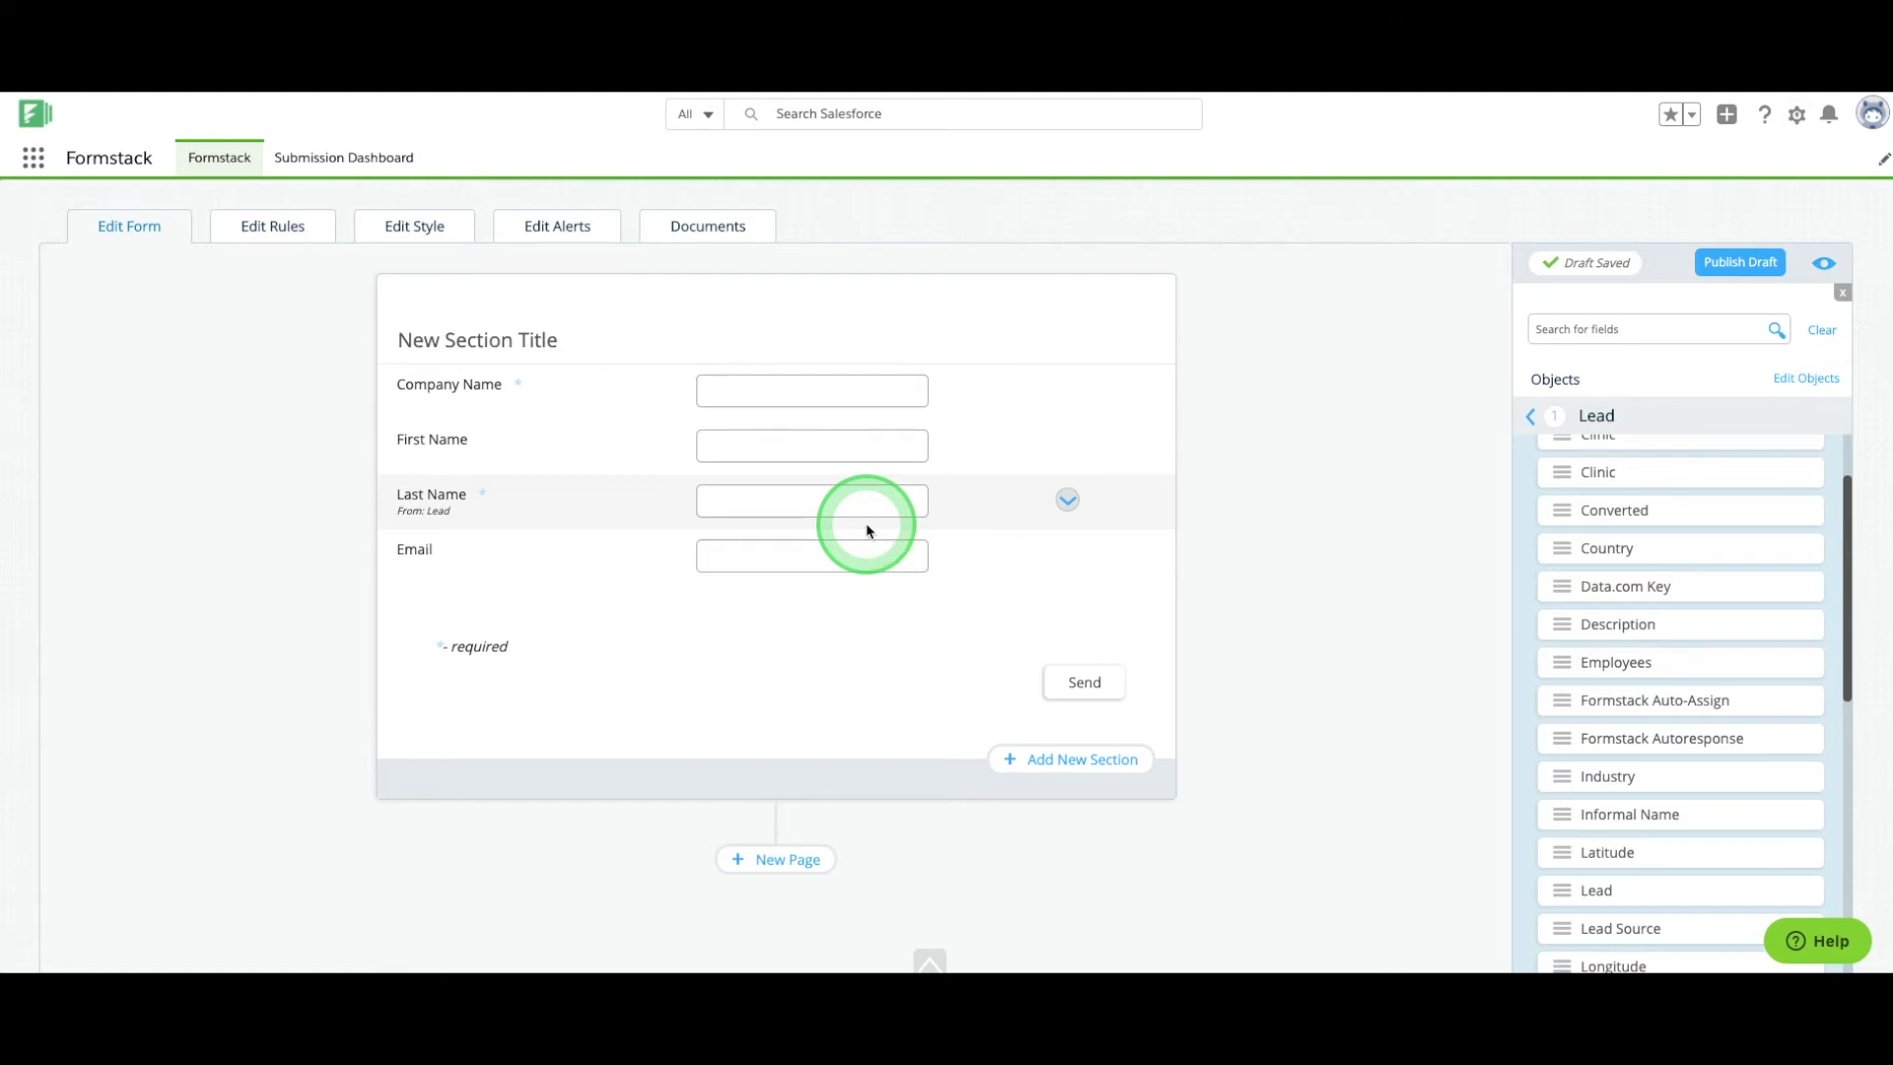
{"action": "left_click_drag", "start_coordinate": [1607, 776], "coordinate": [749, 606]}
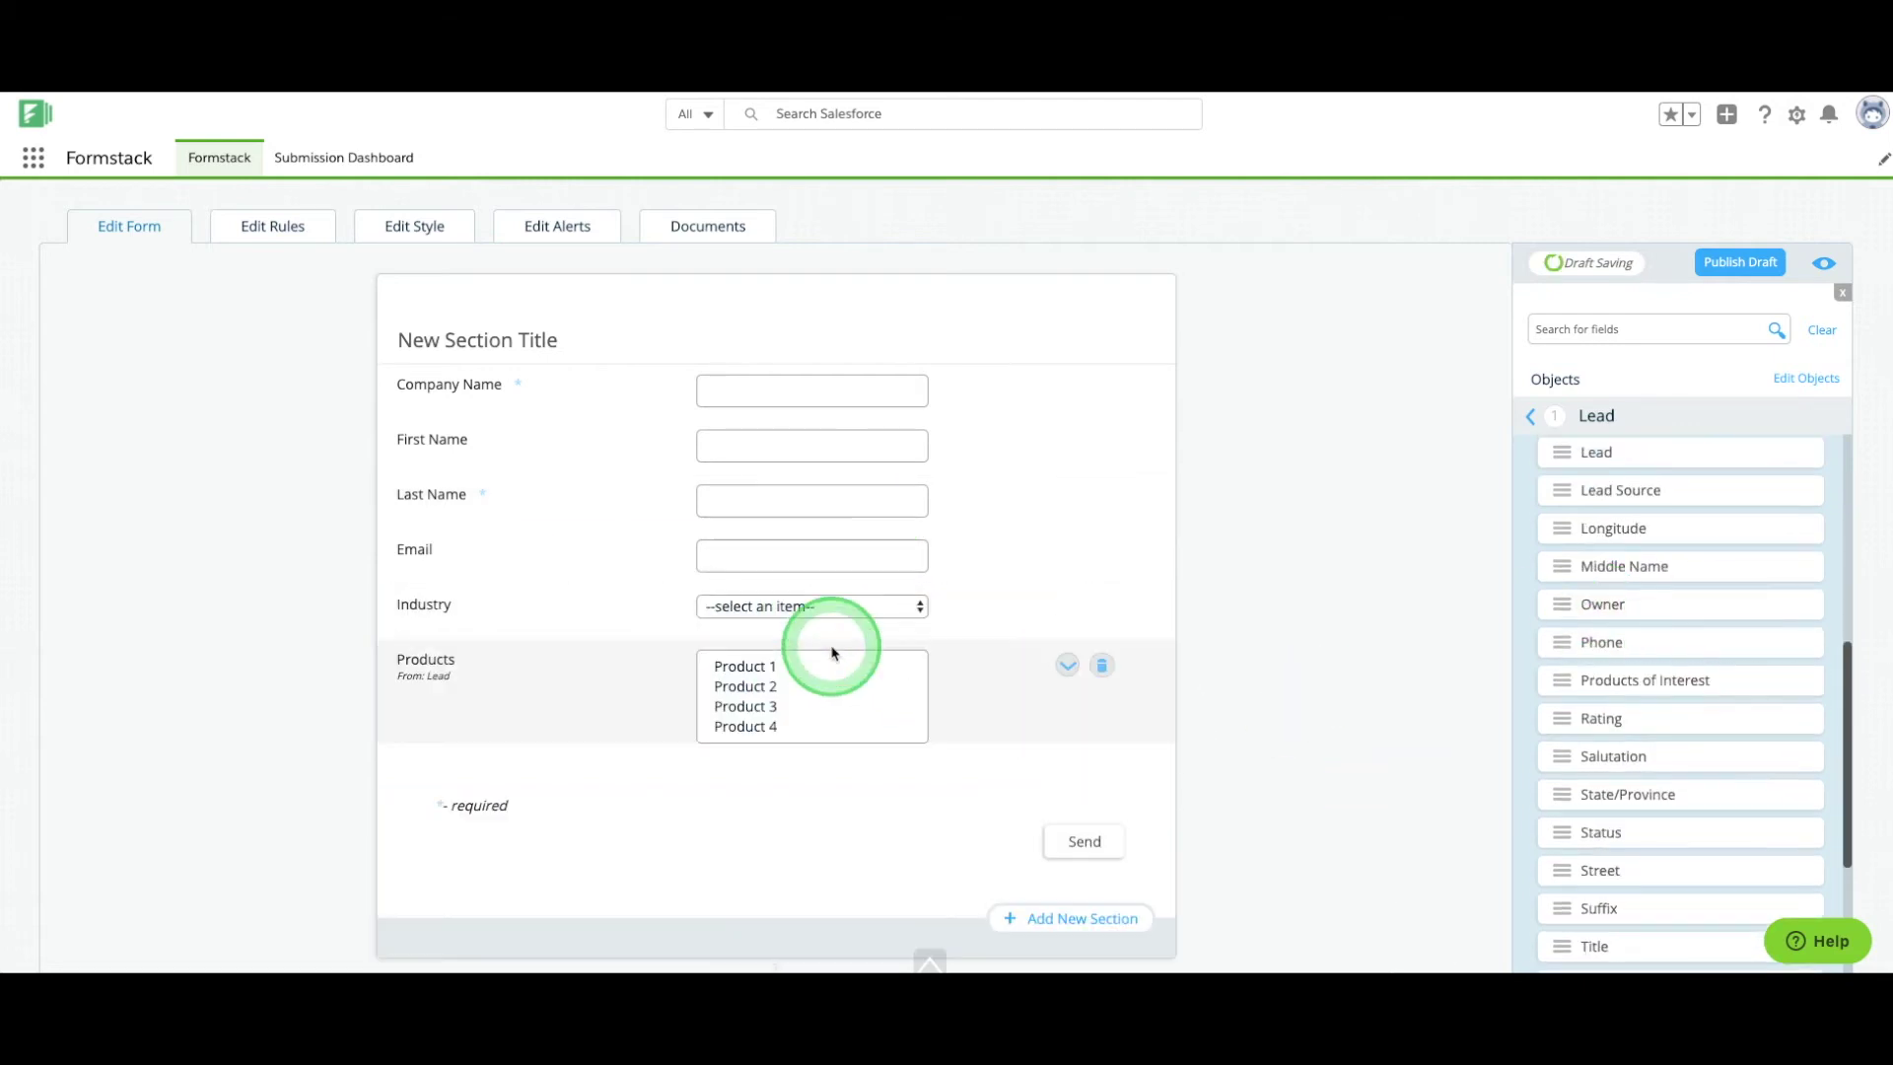
{"action": "scroll", "coordinate": [1648, 753], "scroll_direction": "up", "scroll_amount": 2}
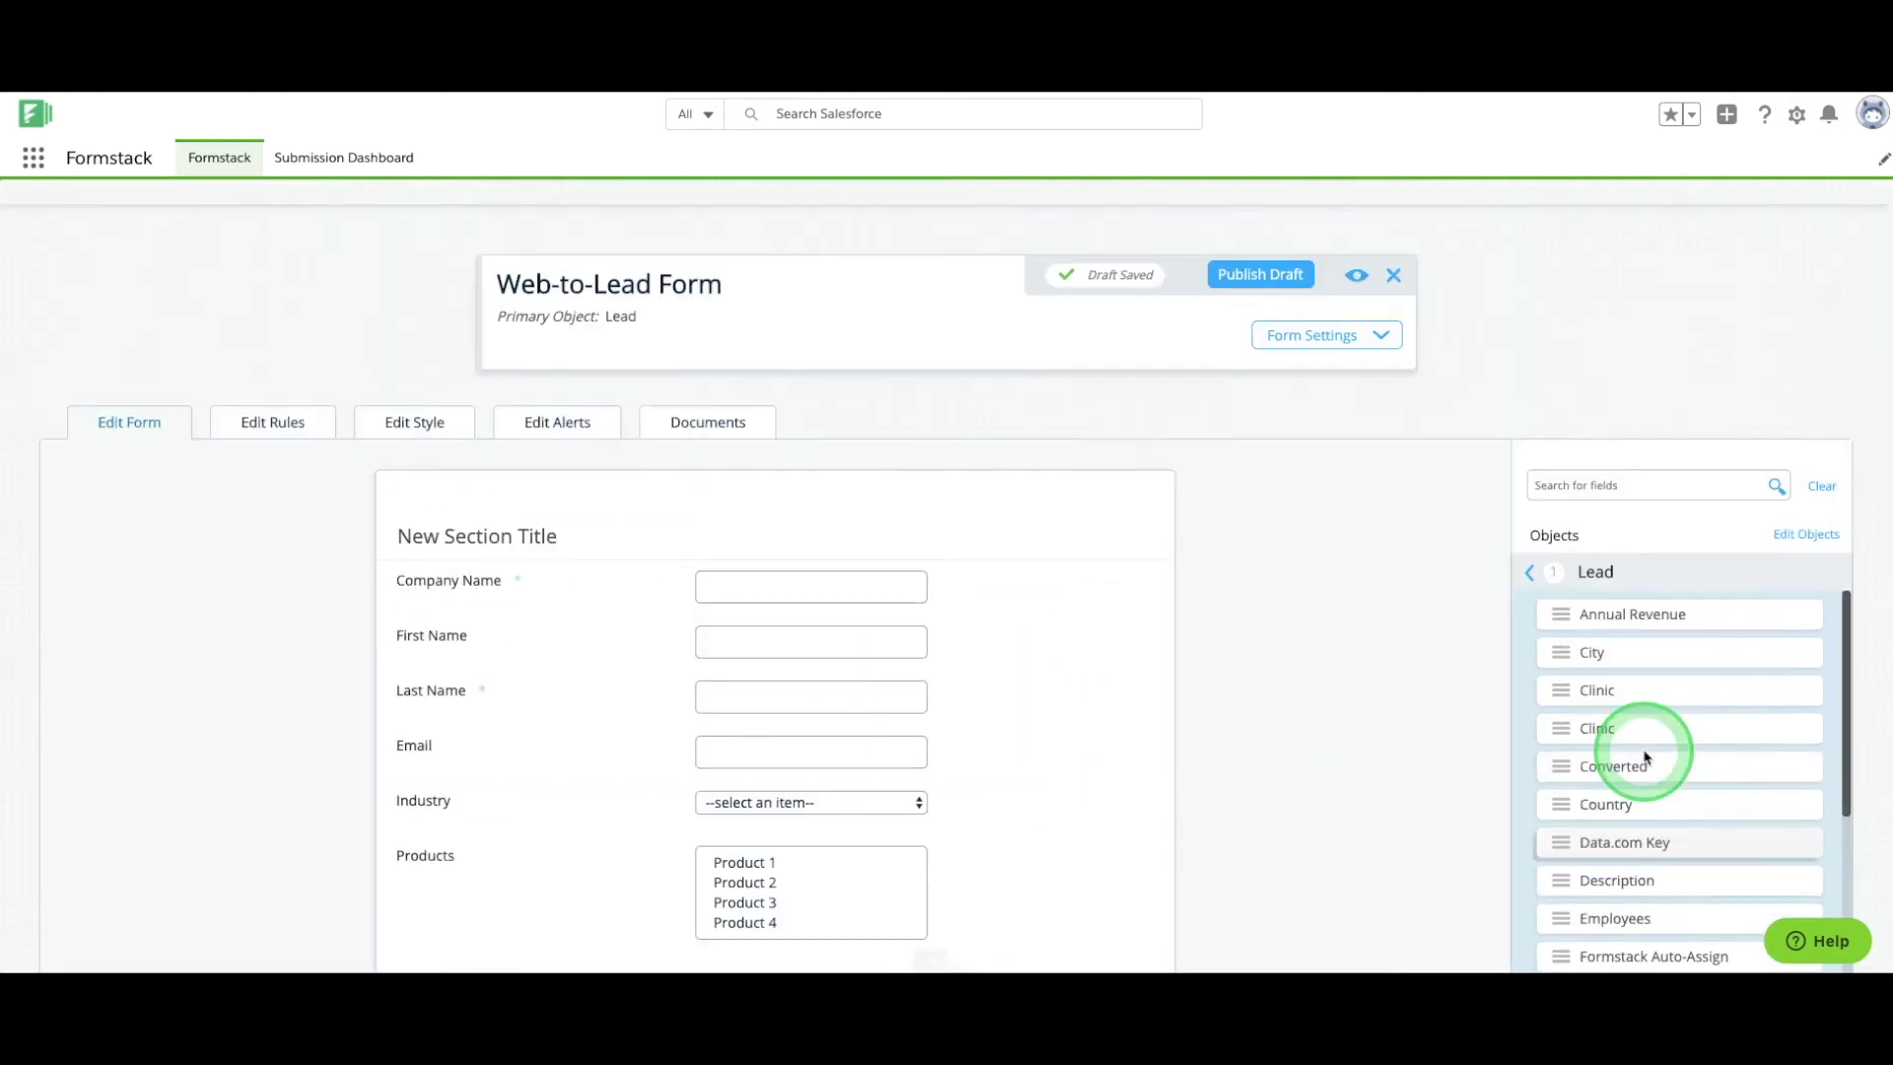
{"action": "scroll", "coordinate": [1343, 739], "scroll_direction": "down", "scroll_amount": 3}
Retitle the section 'Contact Us' and relabel products 'Which products were you interested in?'.
{"action": "left_click", "coordinate": [414, 264]}
{"action": "triple_click", "coordinate": [367, 283]}
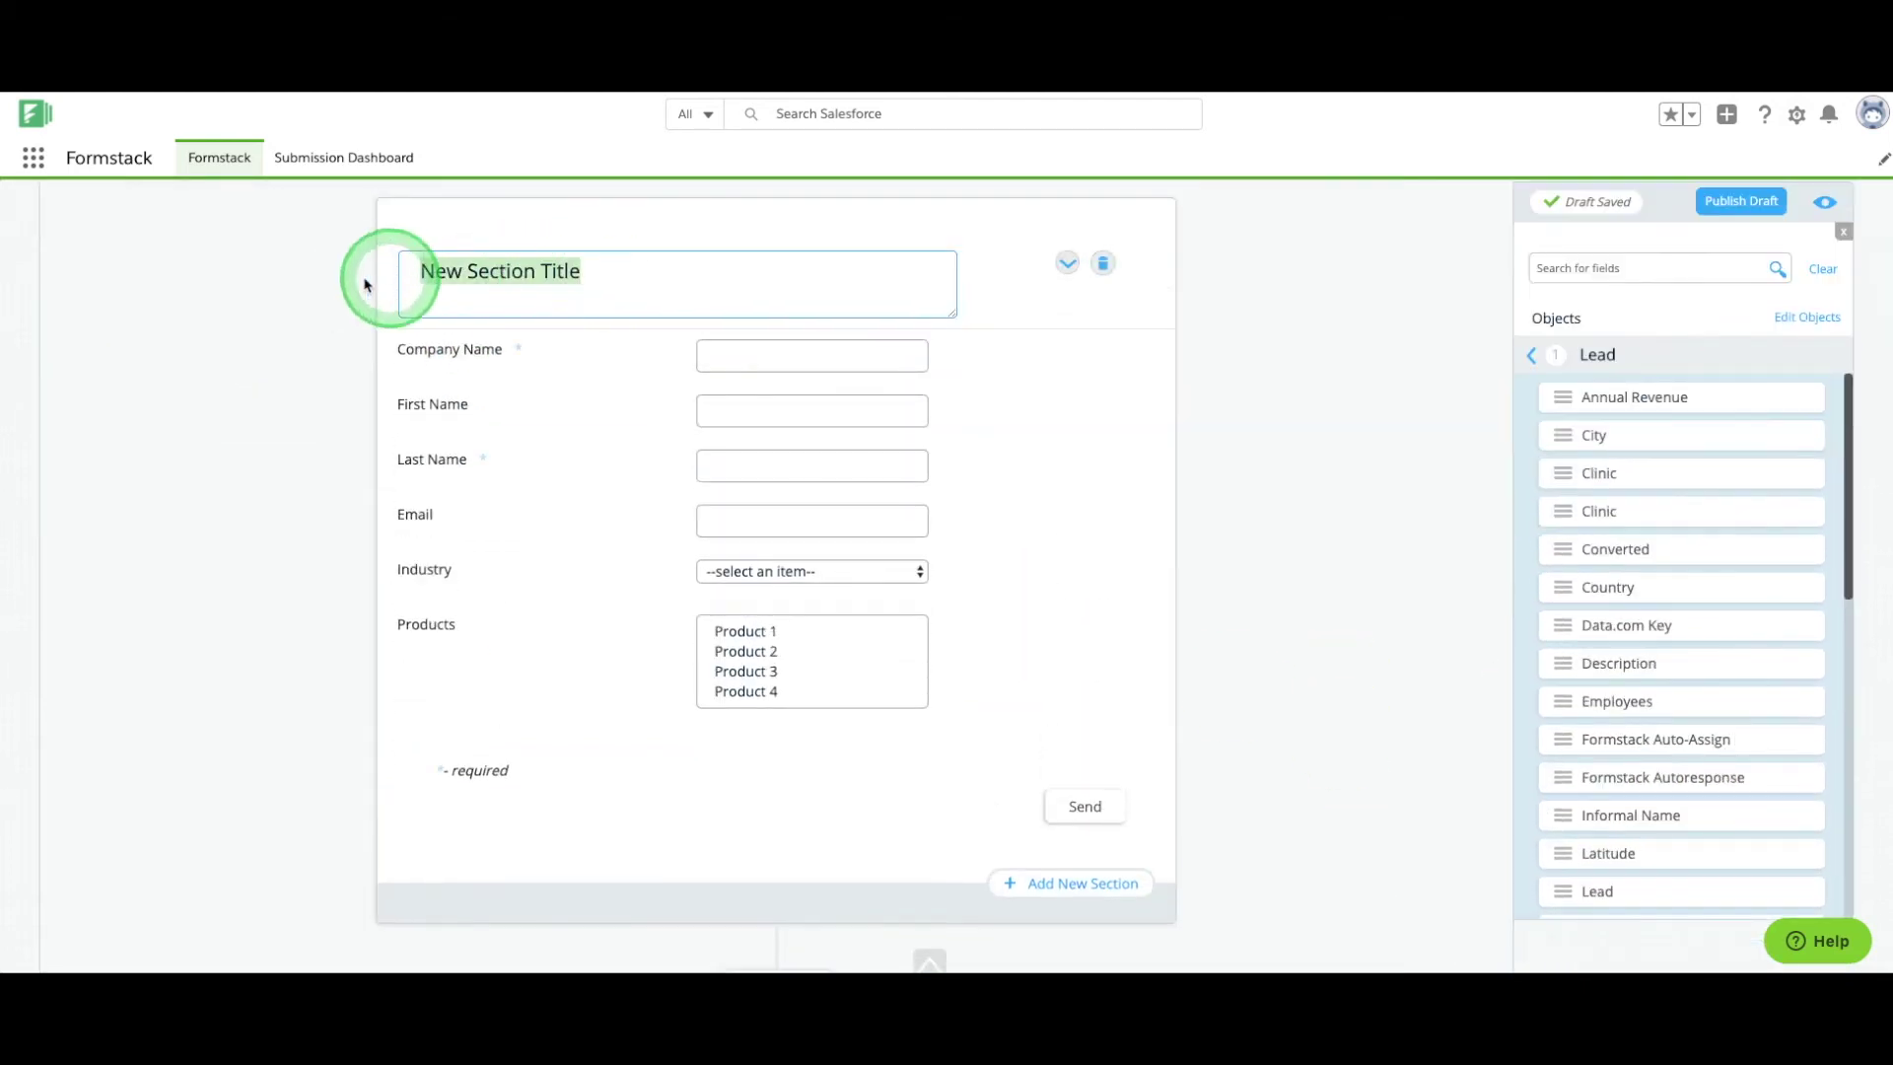
{"action": "type", "text": "Contact Us"}
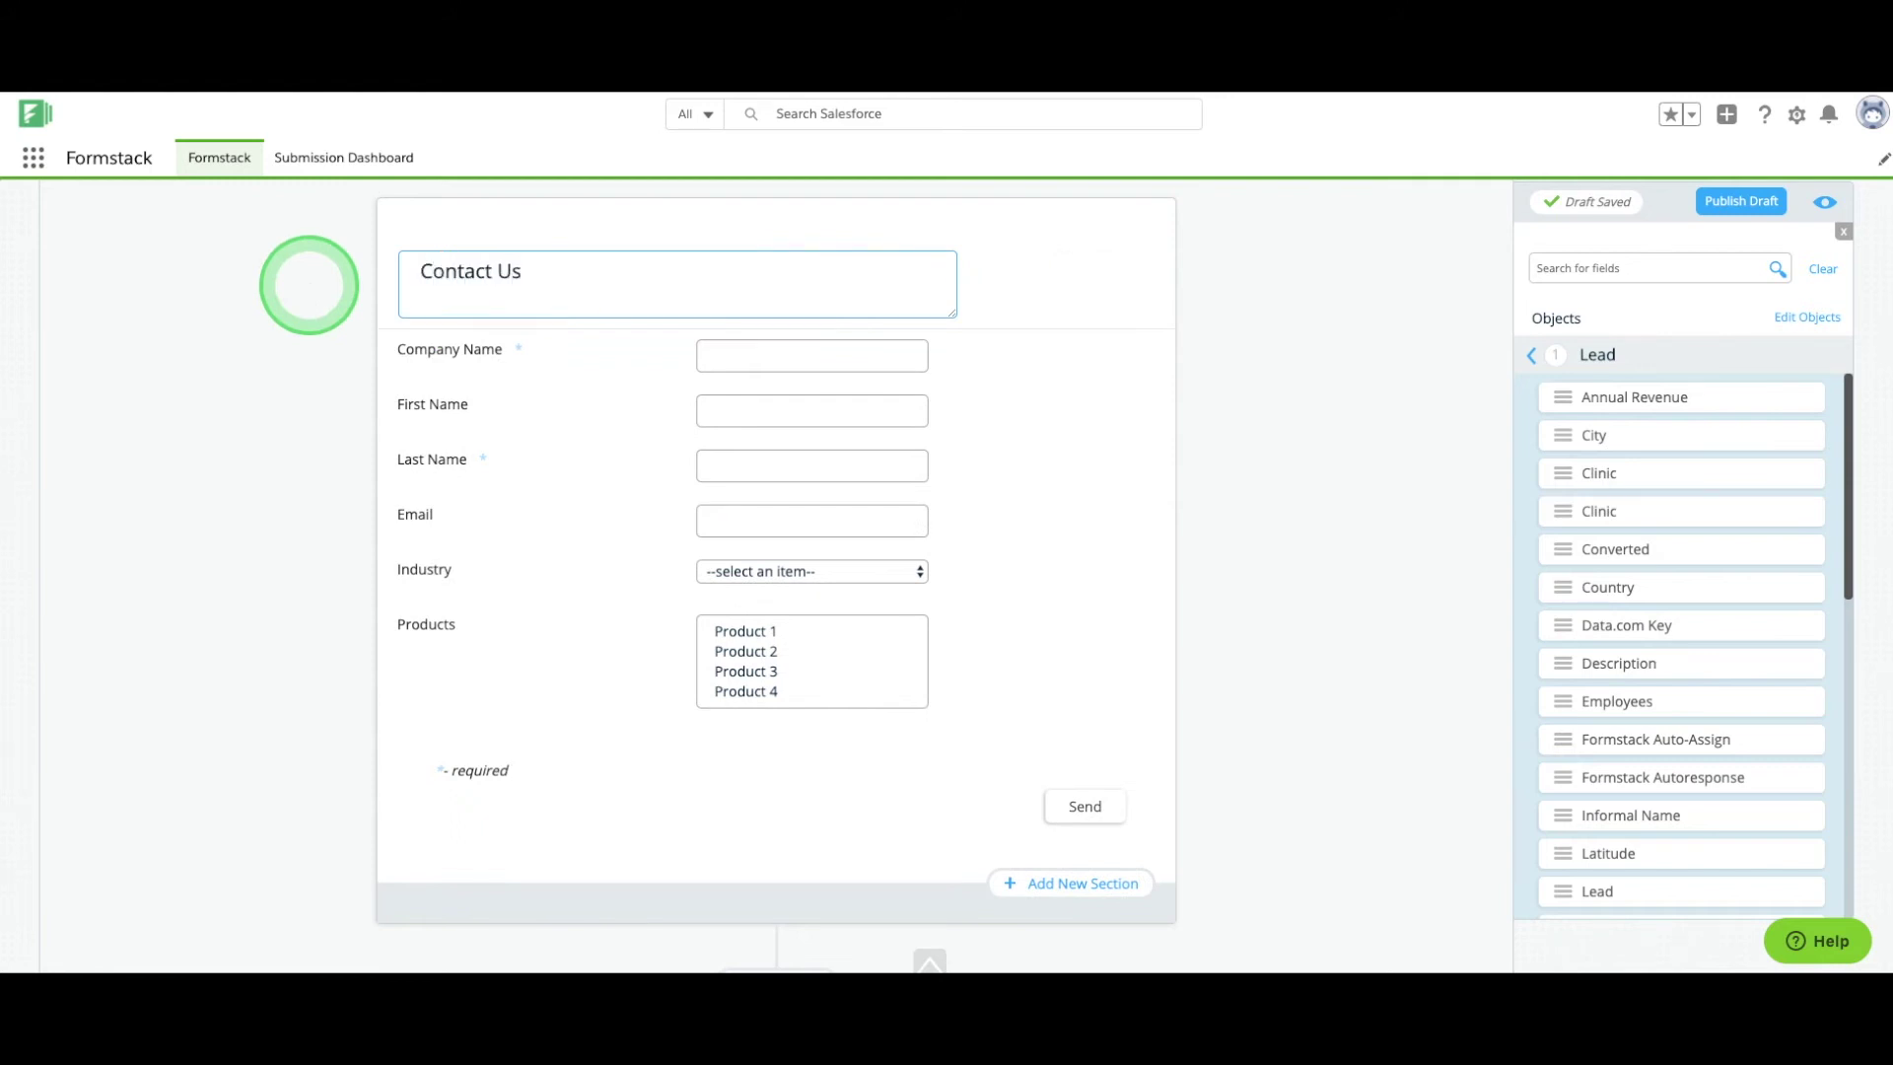
{"action": "left_click", "coordinate": [426, 627]}
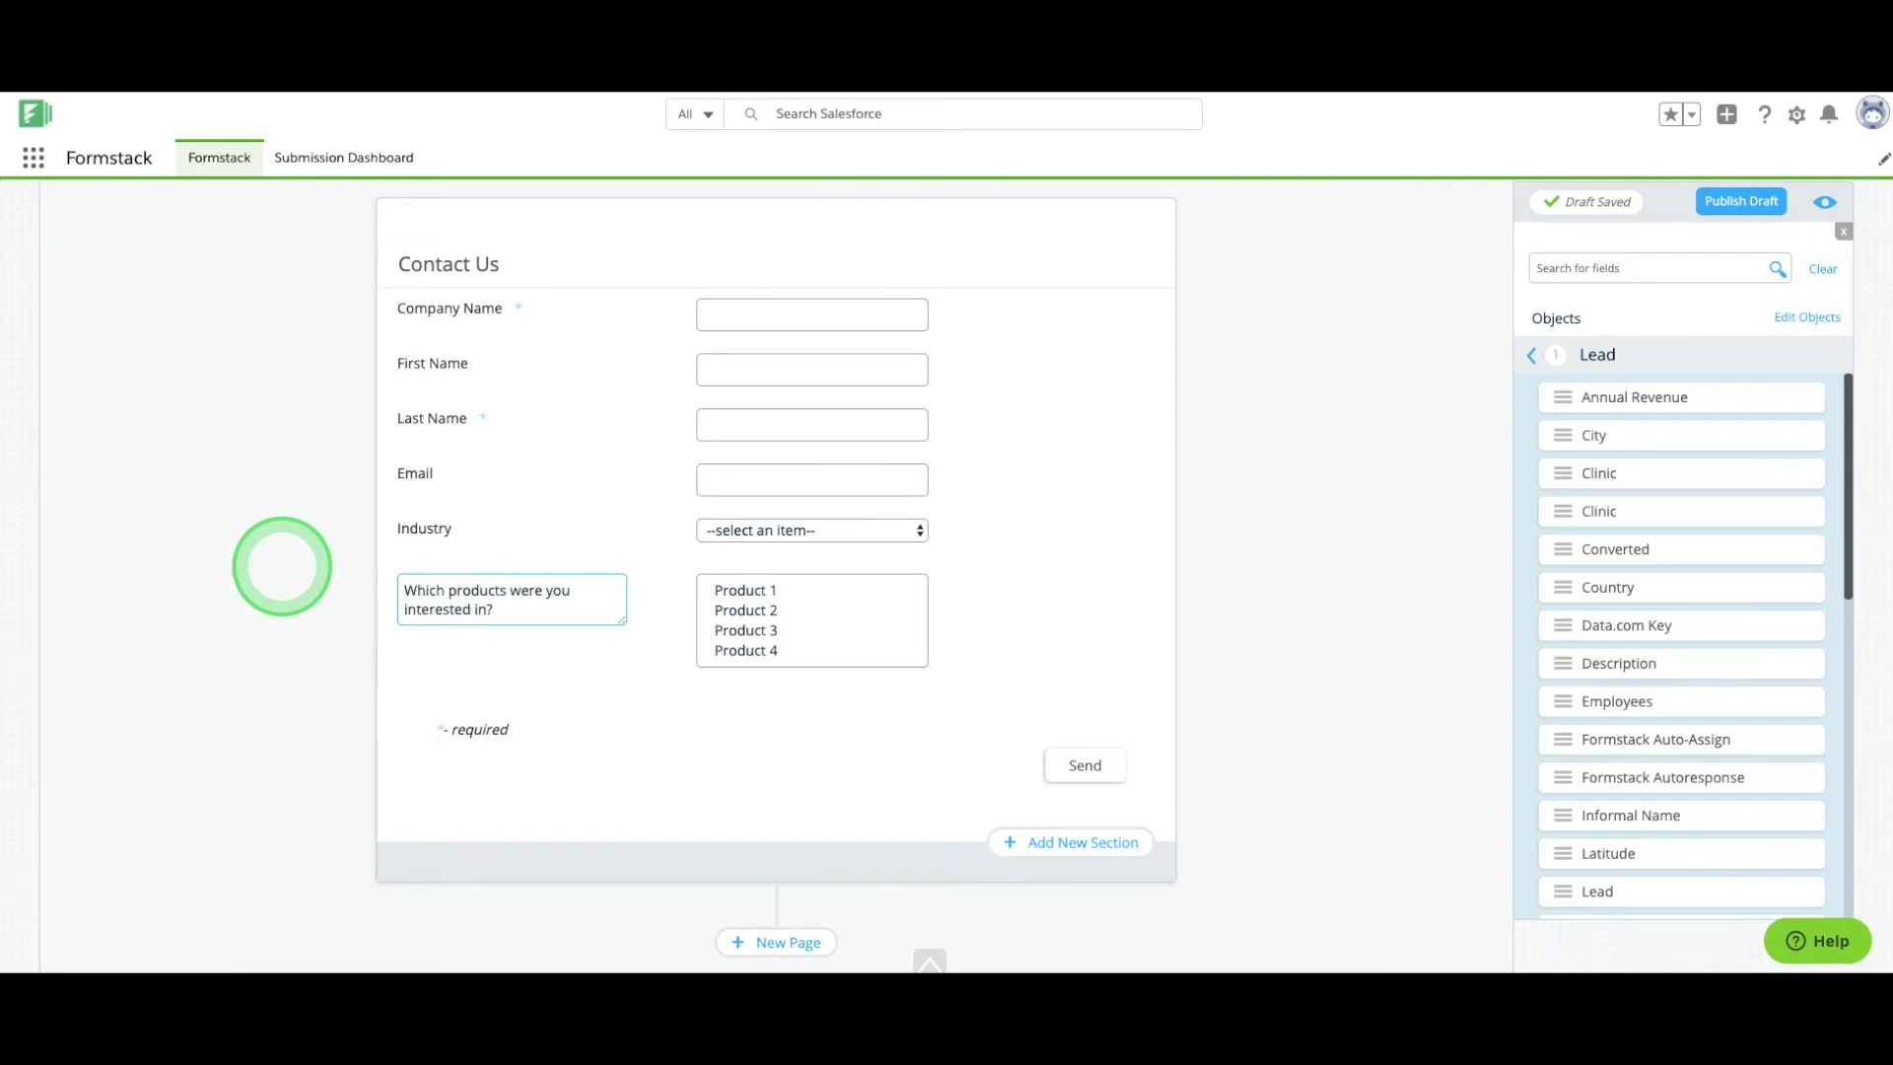
{"action": "left_click", "coordinate": [282, 566]}
Make the Email field required.
{"action": "left_click", "coordinate": [1064, 480]}
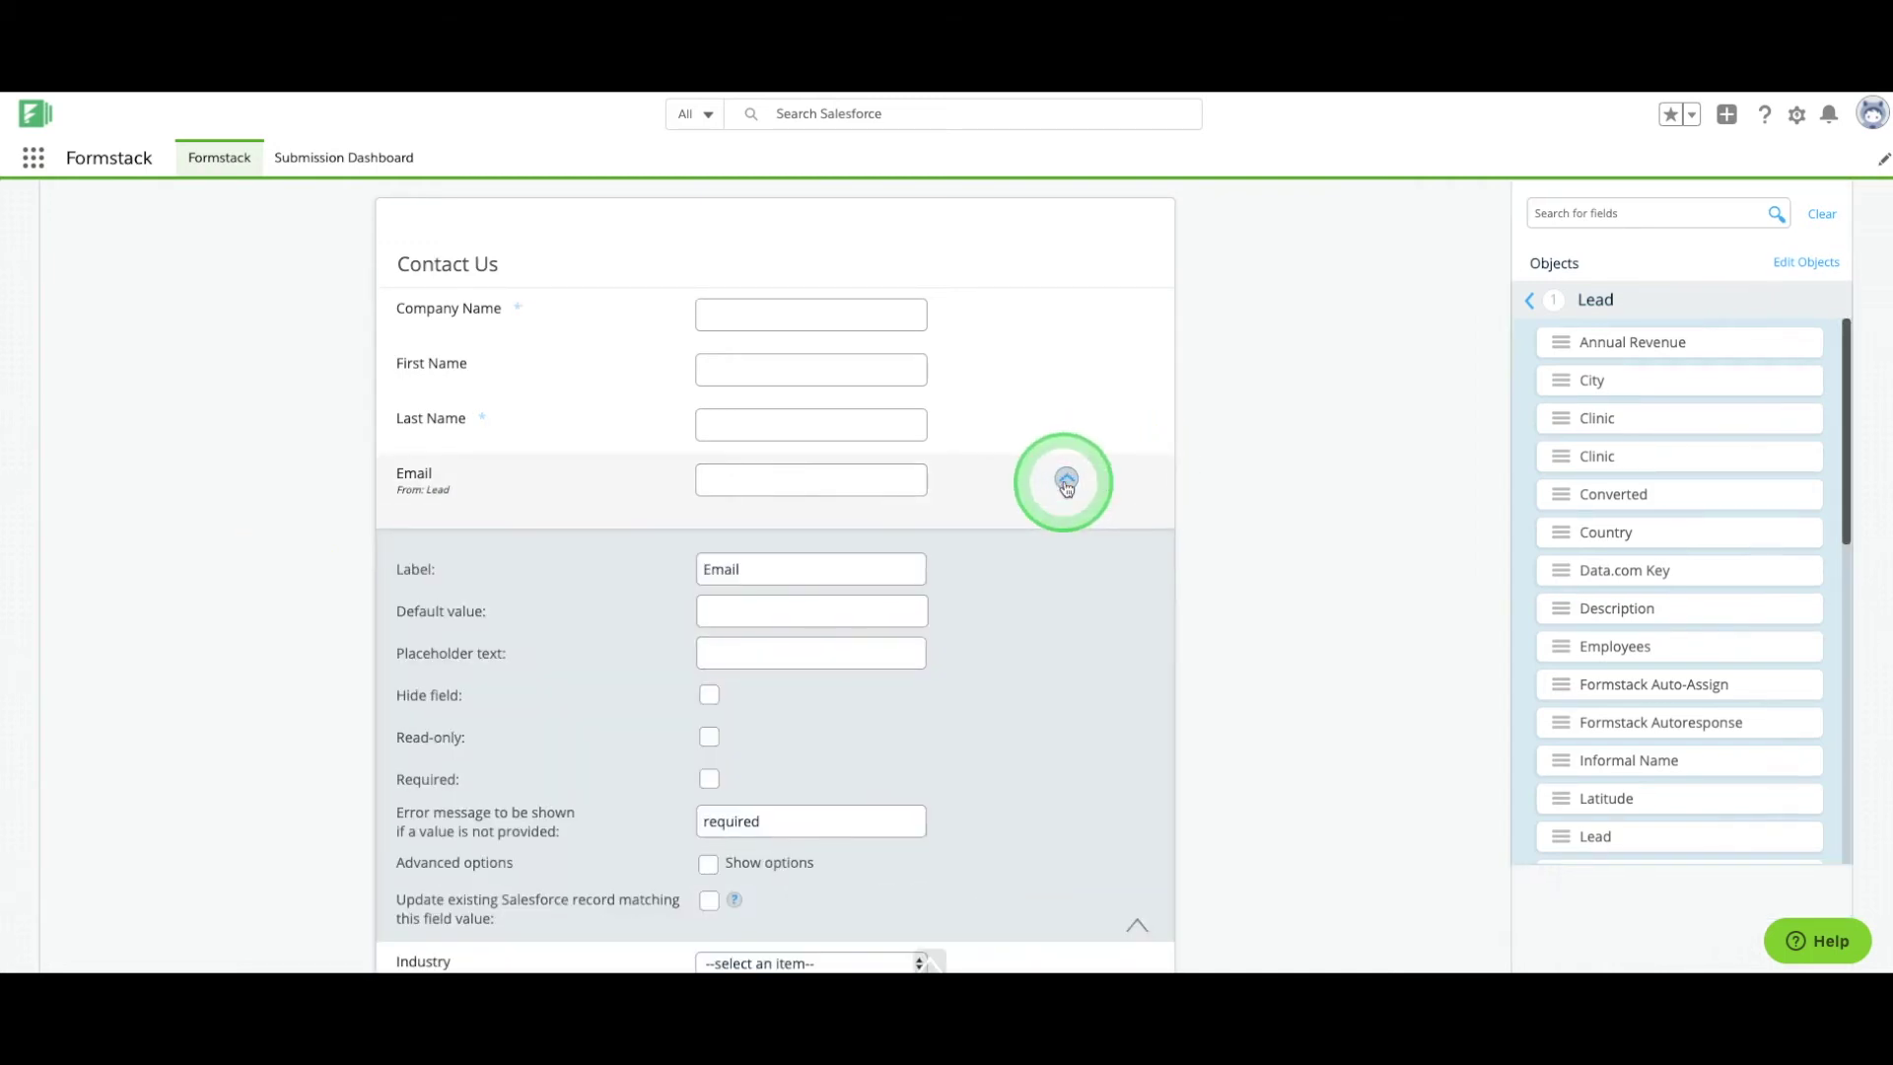
{"action": "left_click", "coordinate": [709, 779]}
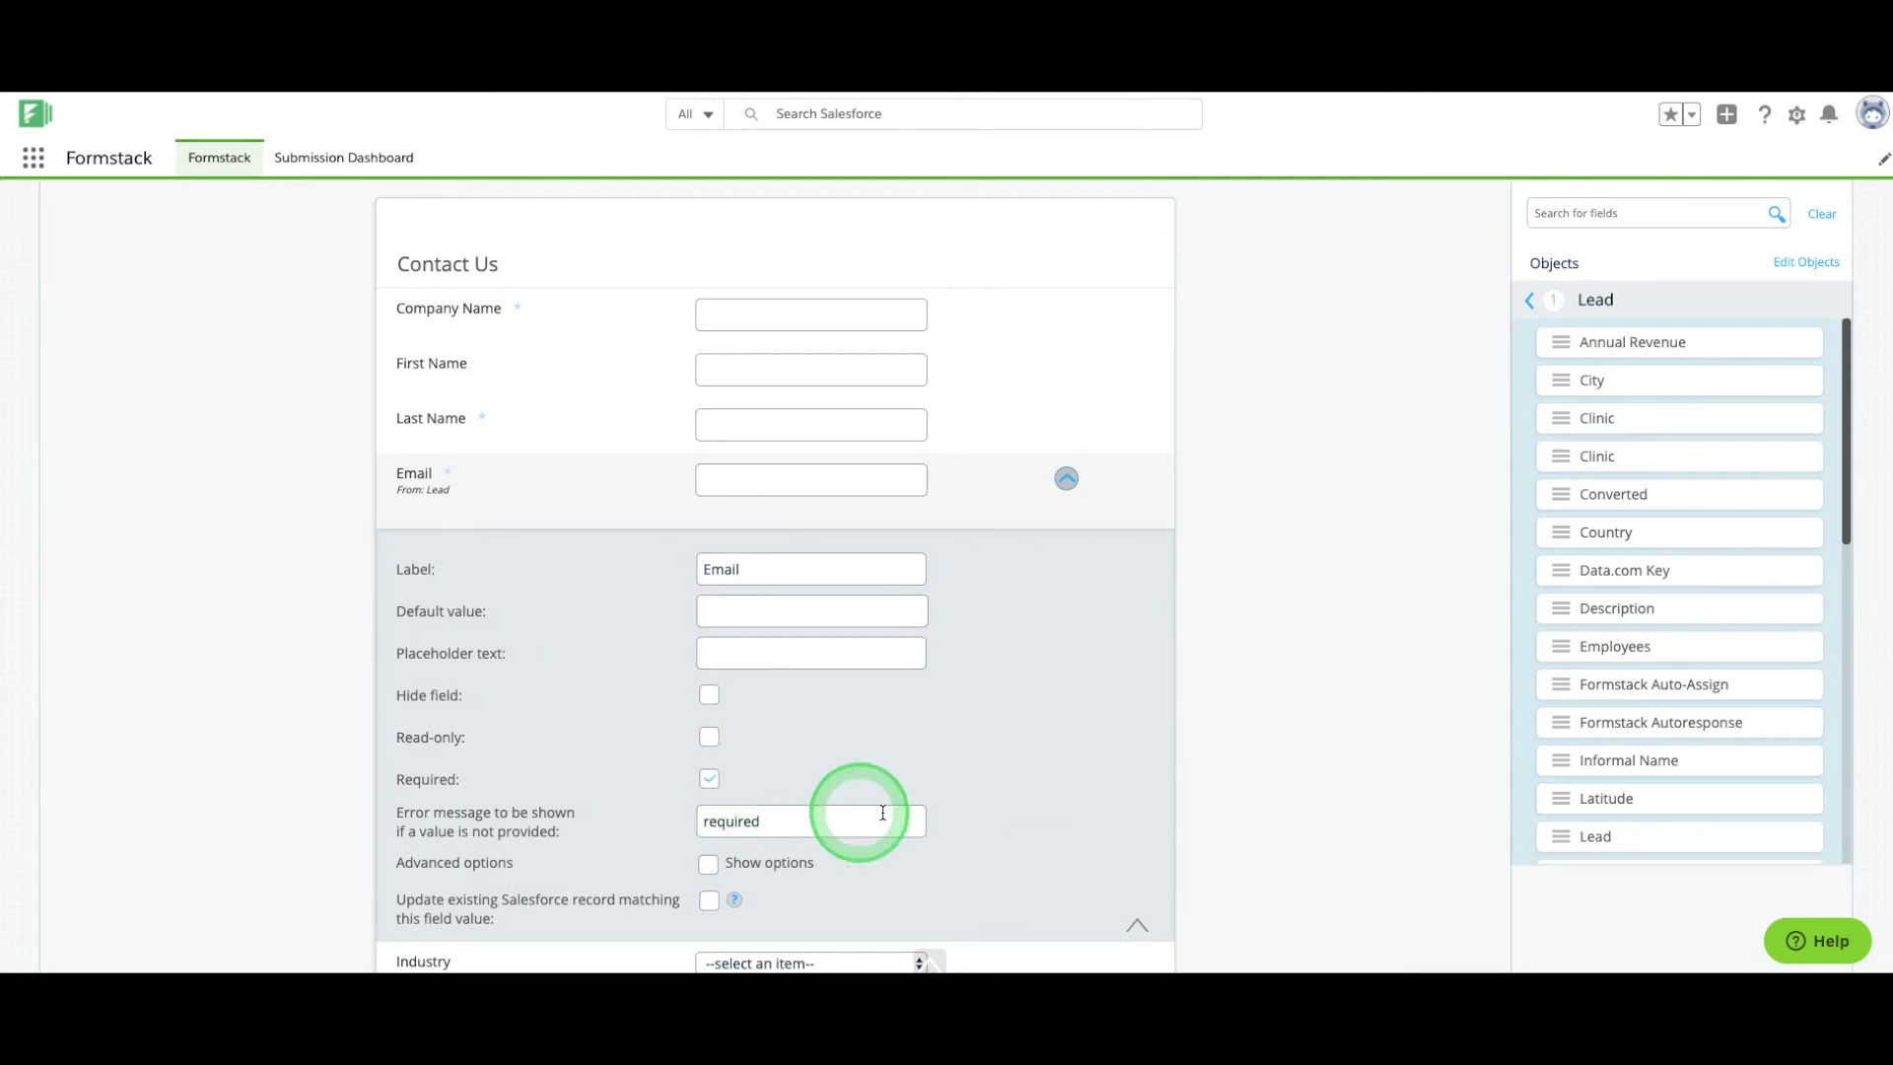
{"action": "left_click", "coordinate": [1066, 480]}
Display the Industry field as a Searchable Picklist.
{"action": "left_click", "coordinate": [1066, 533]}
{"action": "left_click", "coordinate": [1038, 662]}
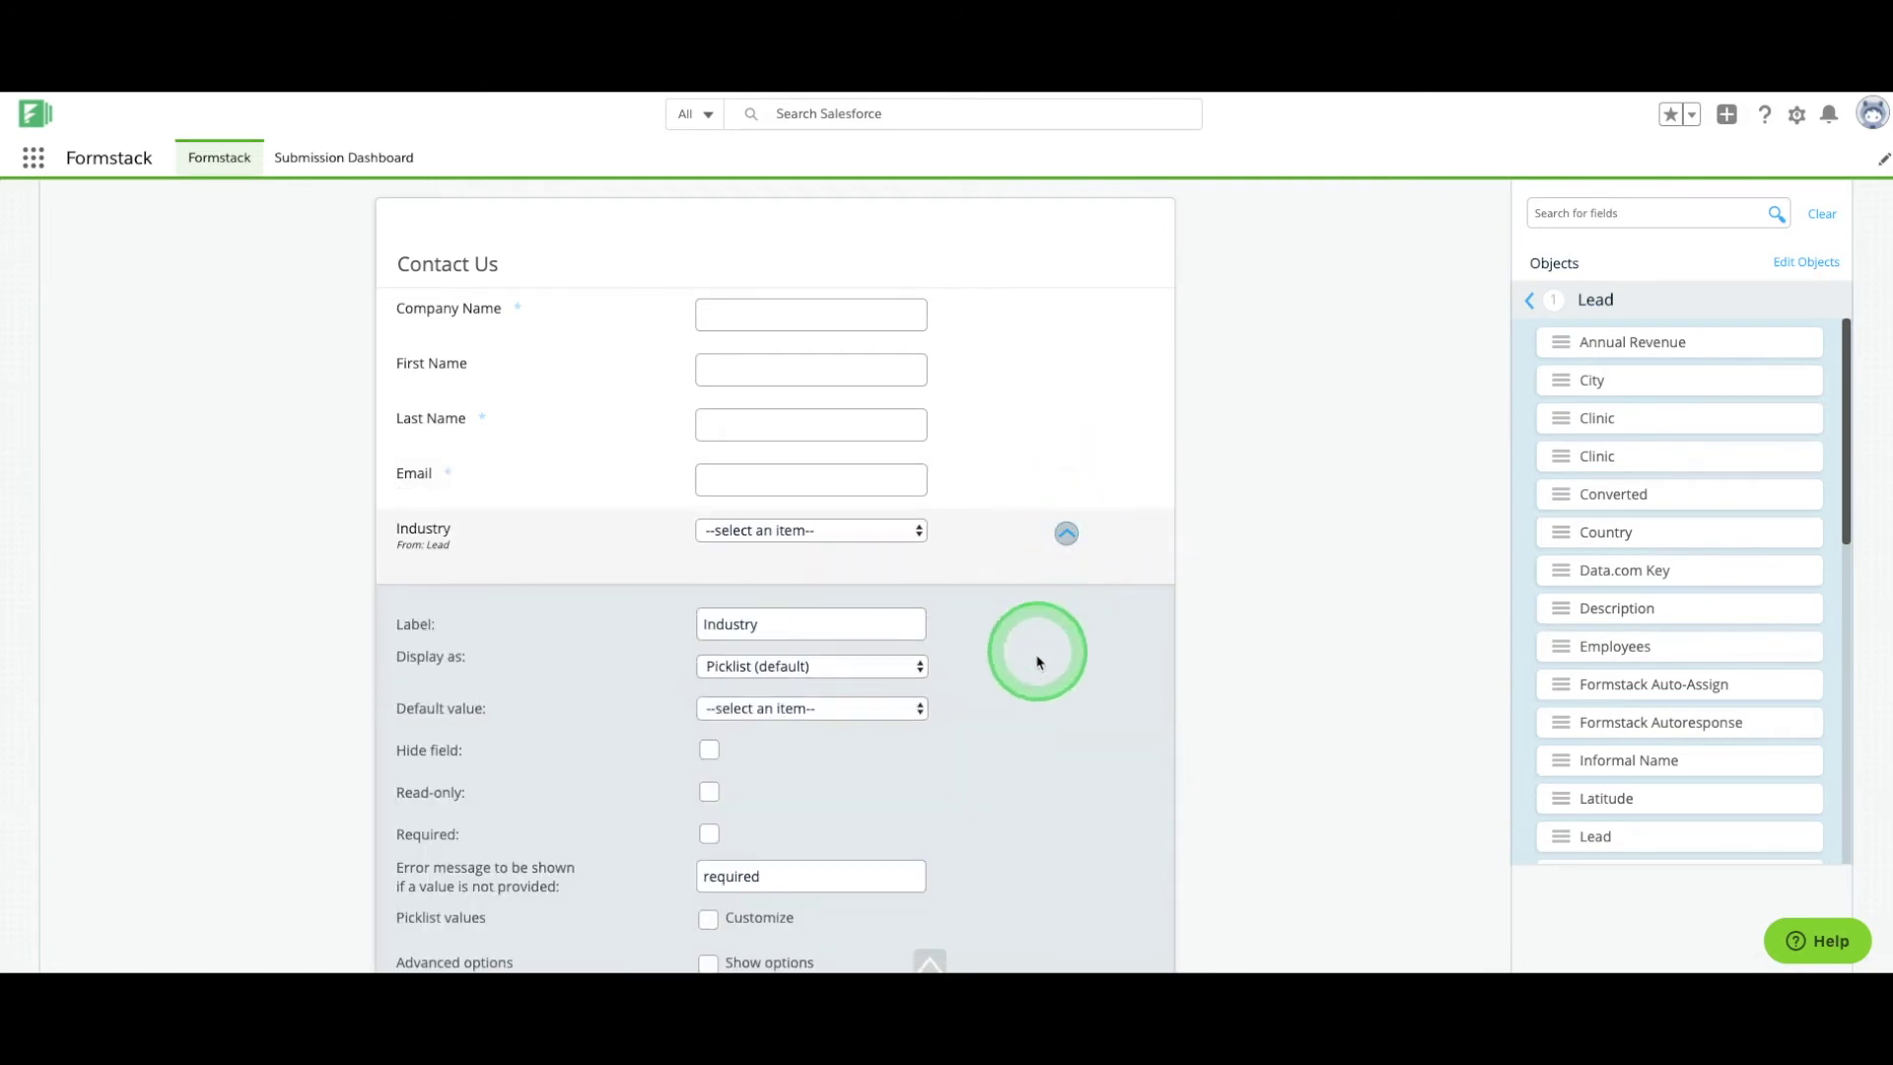
{"action": "left_click", "coordinate": [833, 667]}
{"action": "left_click", "coordinate": [858, 684]}
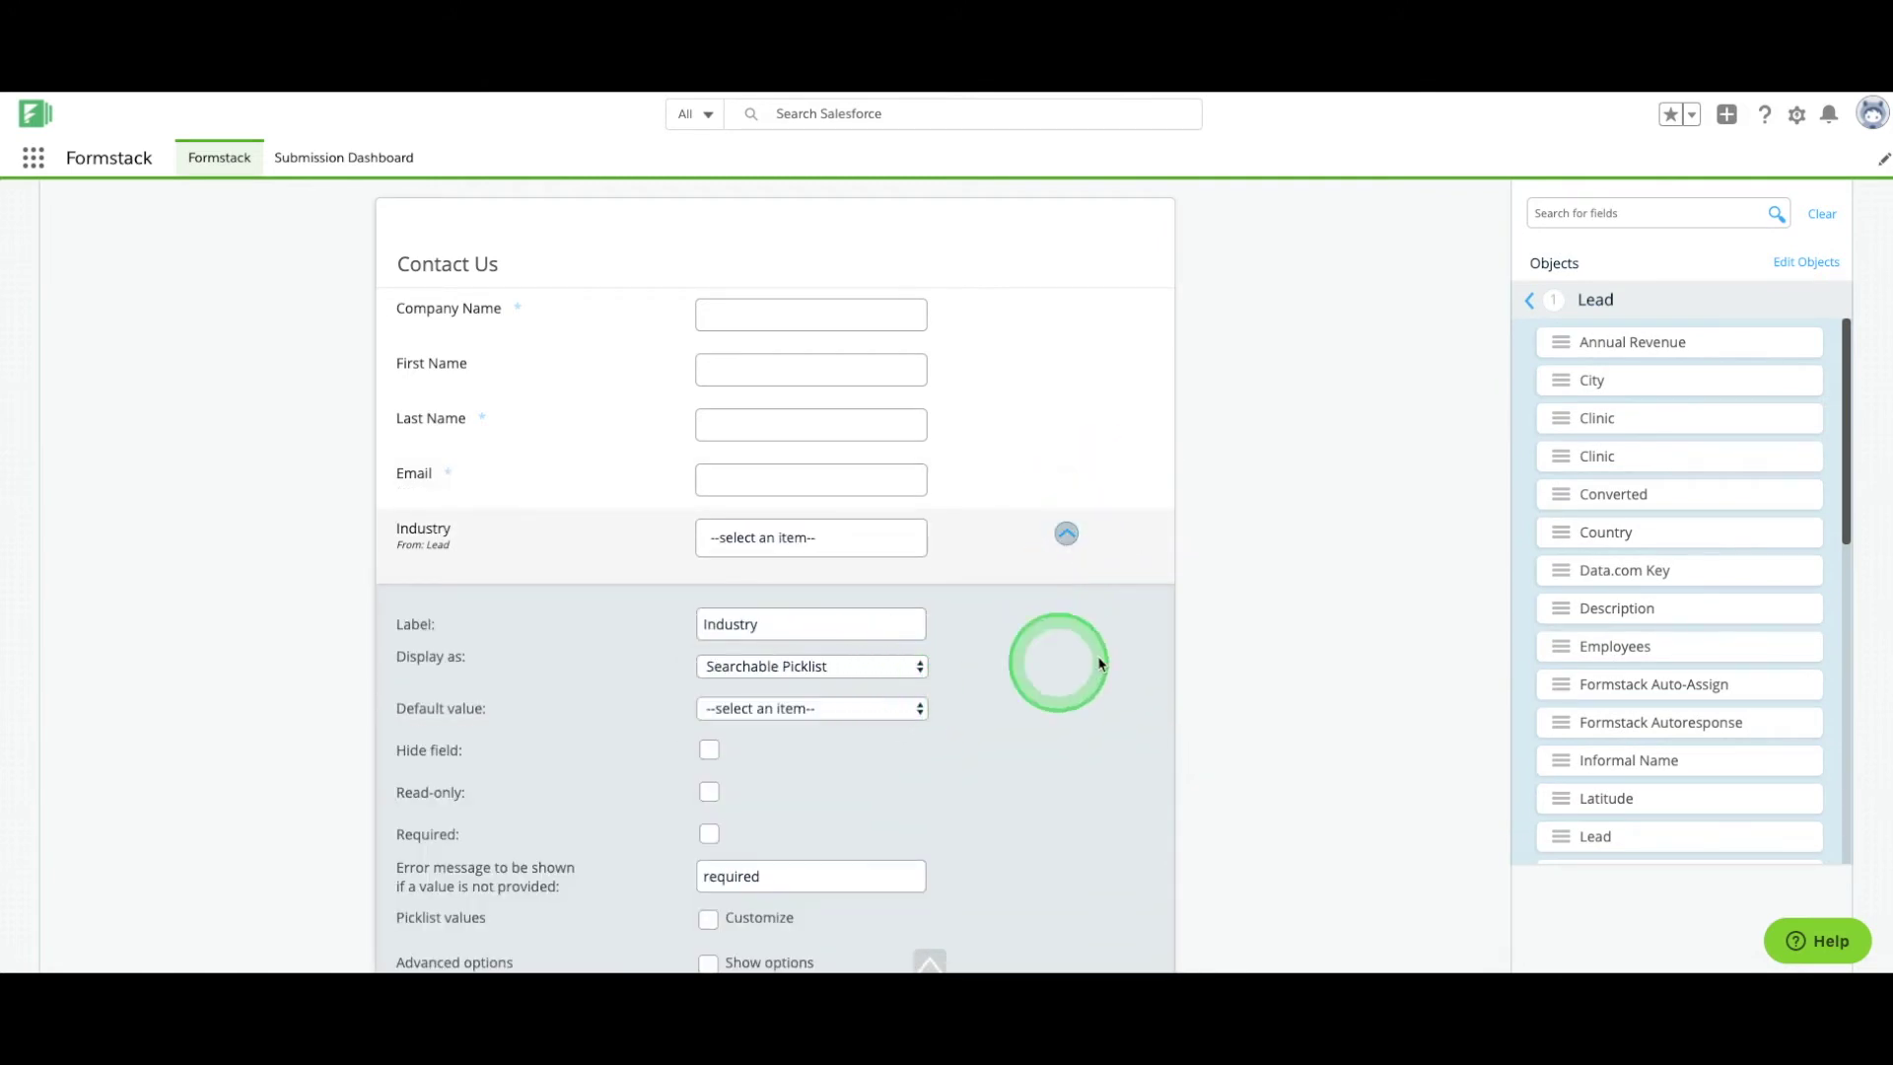
{"action": "scroll", "coordinate": [1195, 634], "scroll_direction": "down", "scroll_amount": 2}
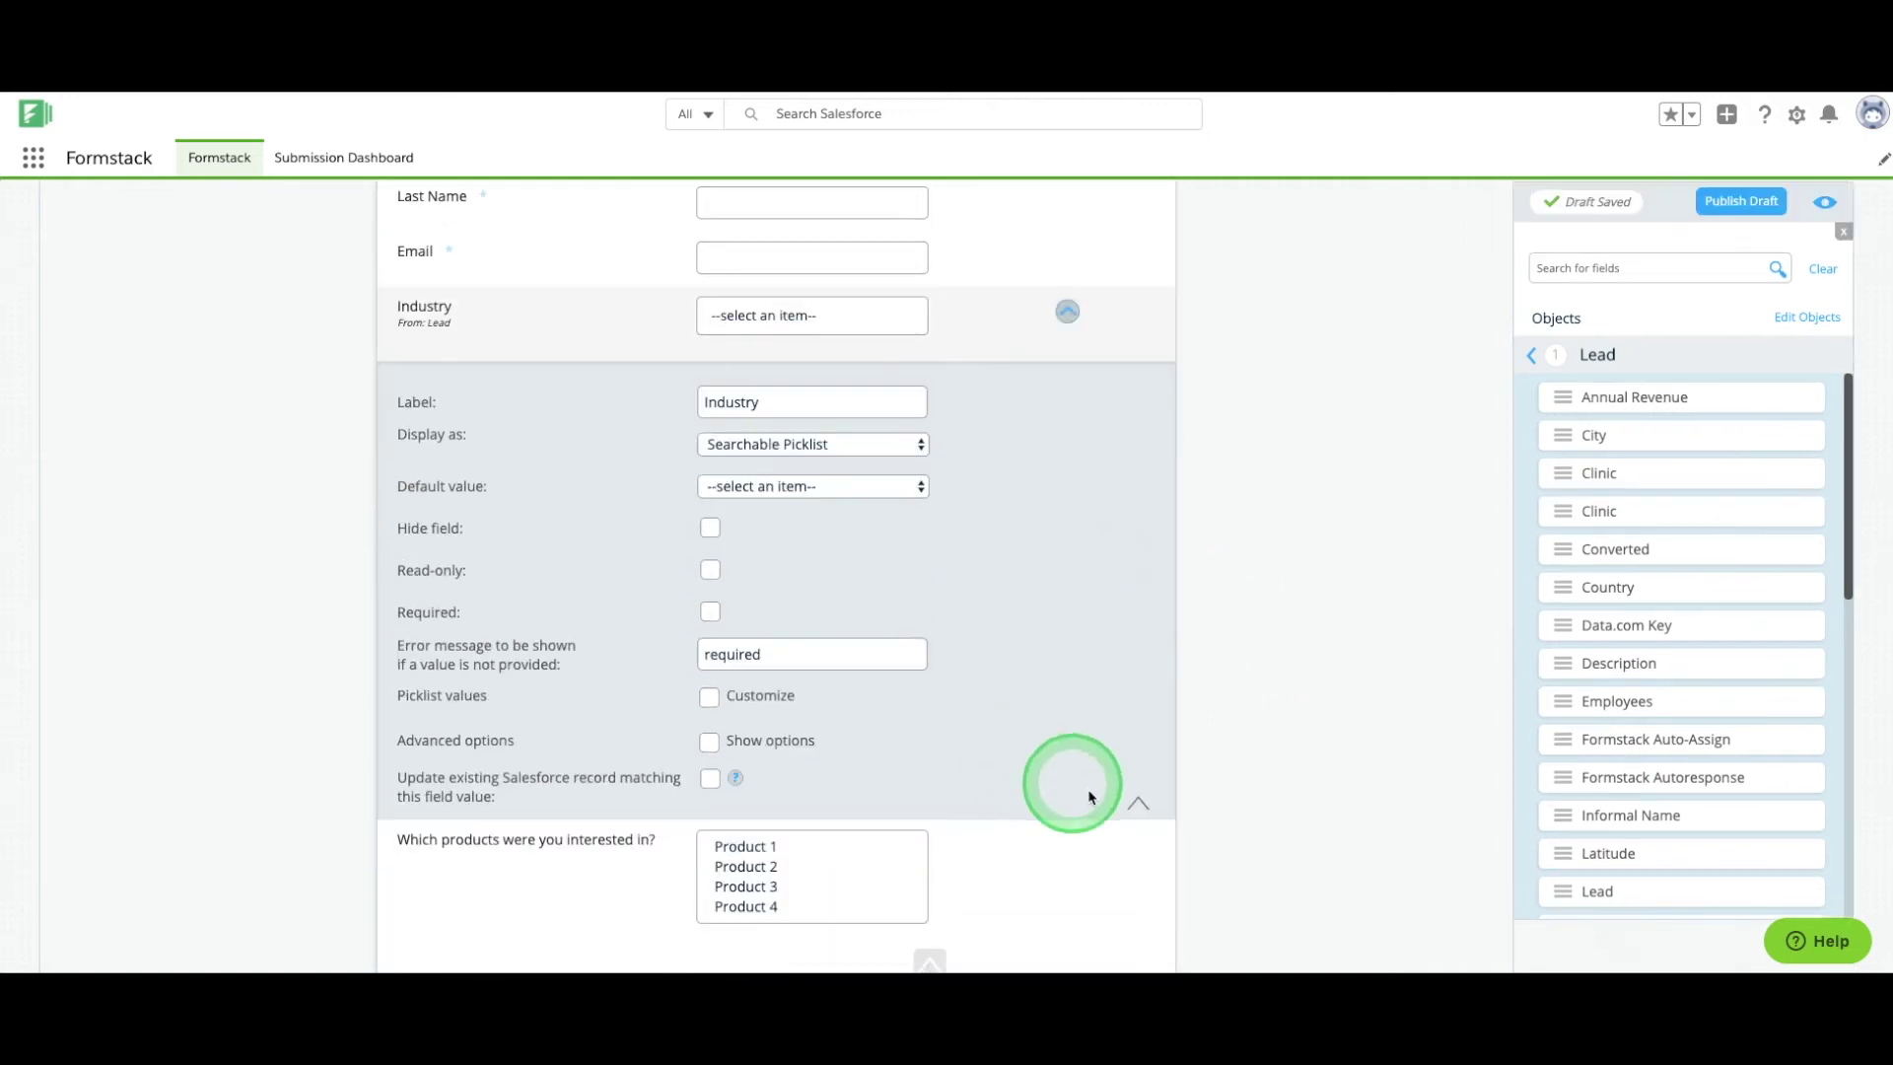
{"action": "left_click", "coordinate": [1139, 802]}
Display the products field as a Multi-Select Tag List.
{"action": "left_click", "coordinate": [1066, 566]}
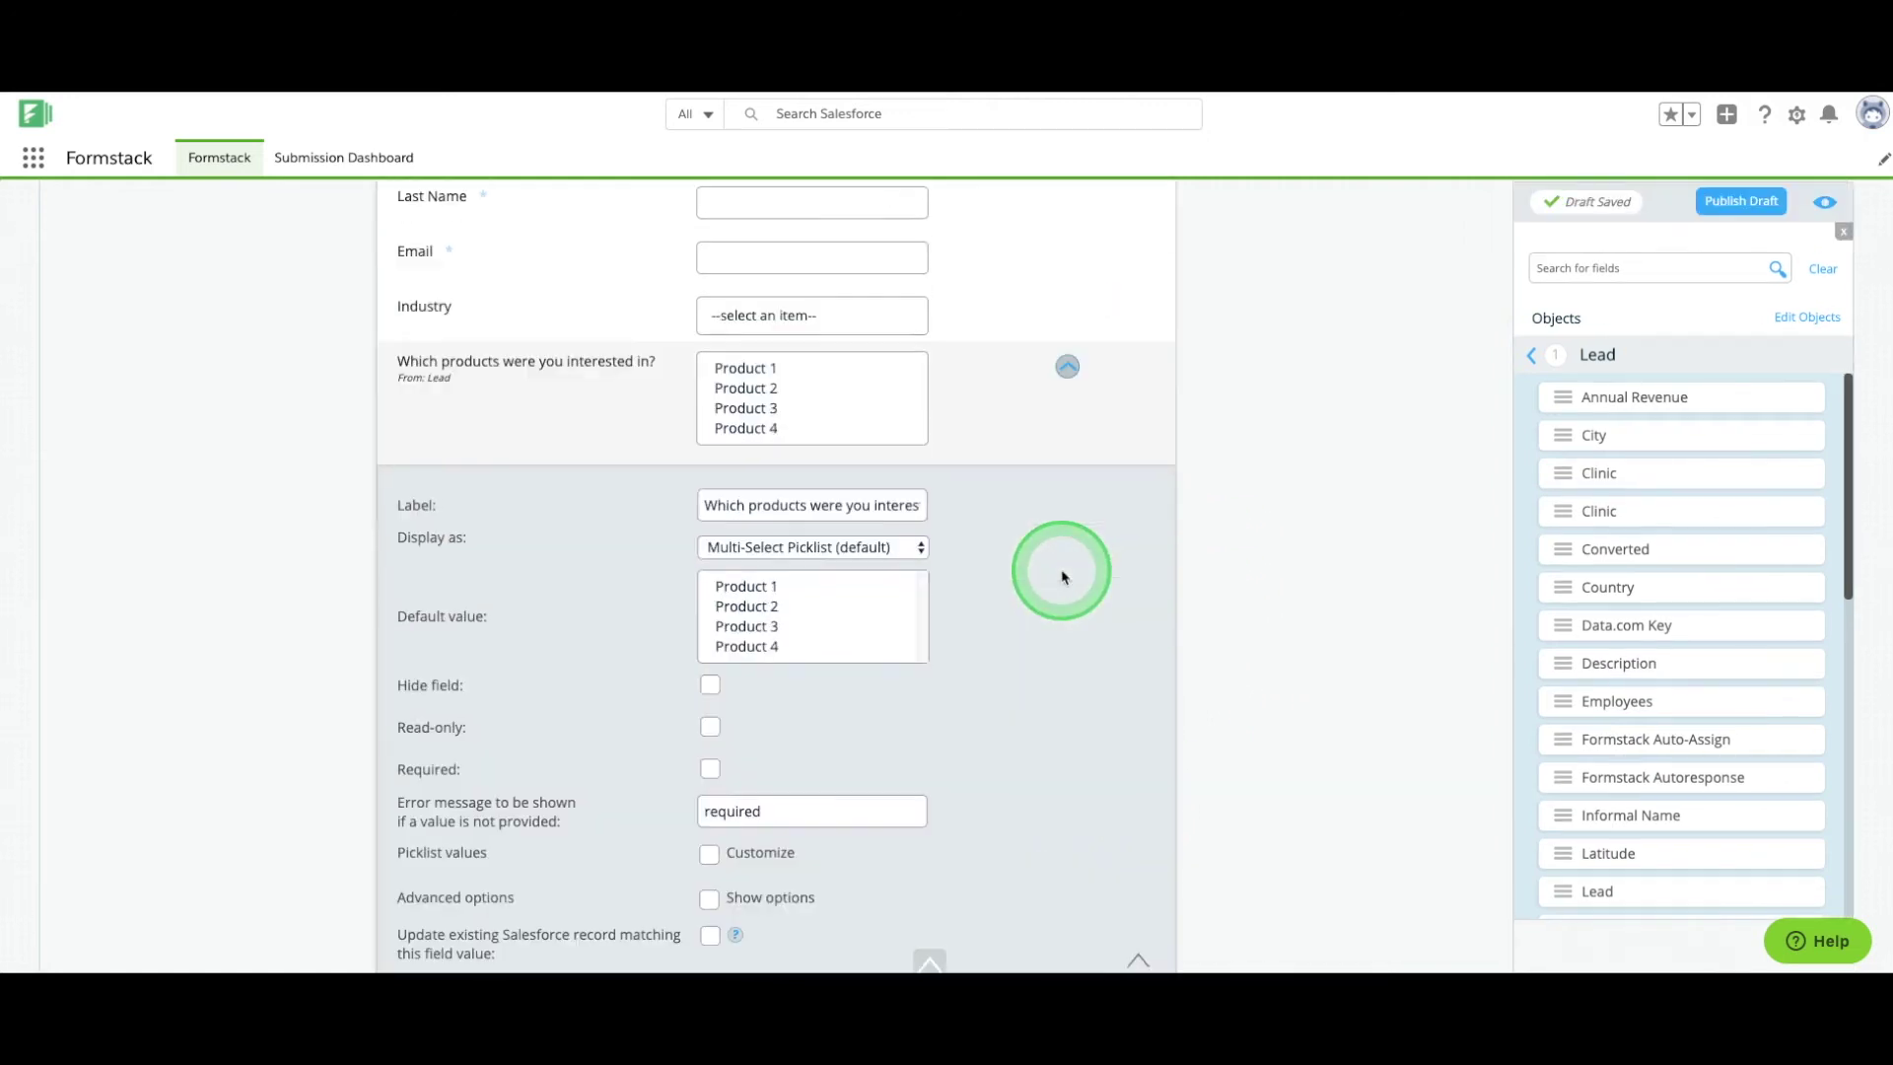
{"action": "left_click", "coordinate": [918, 549]}
{"action": "left_click", "coordinate": [889, 575]}
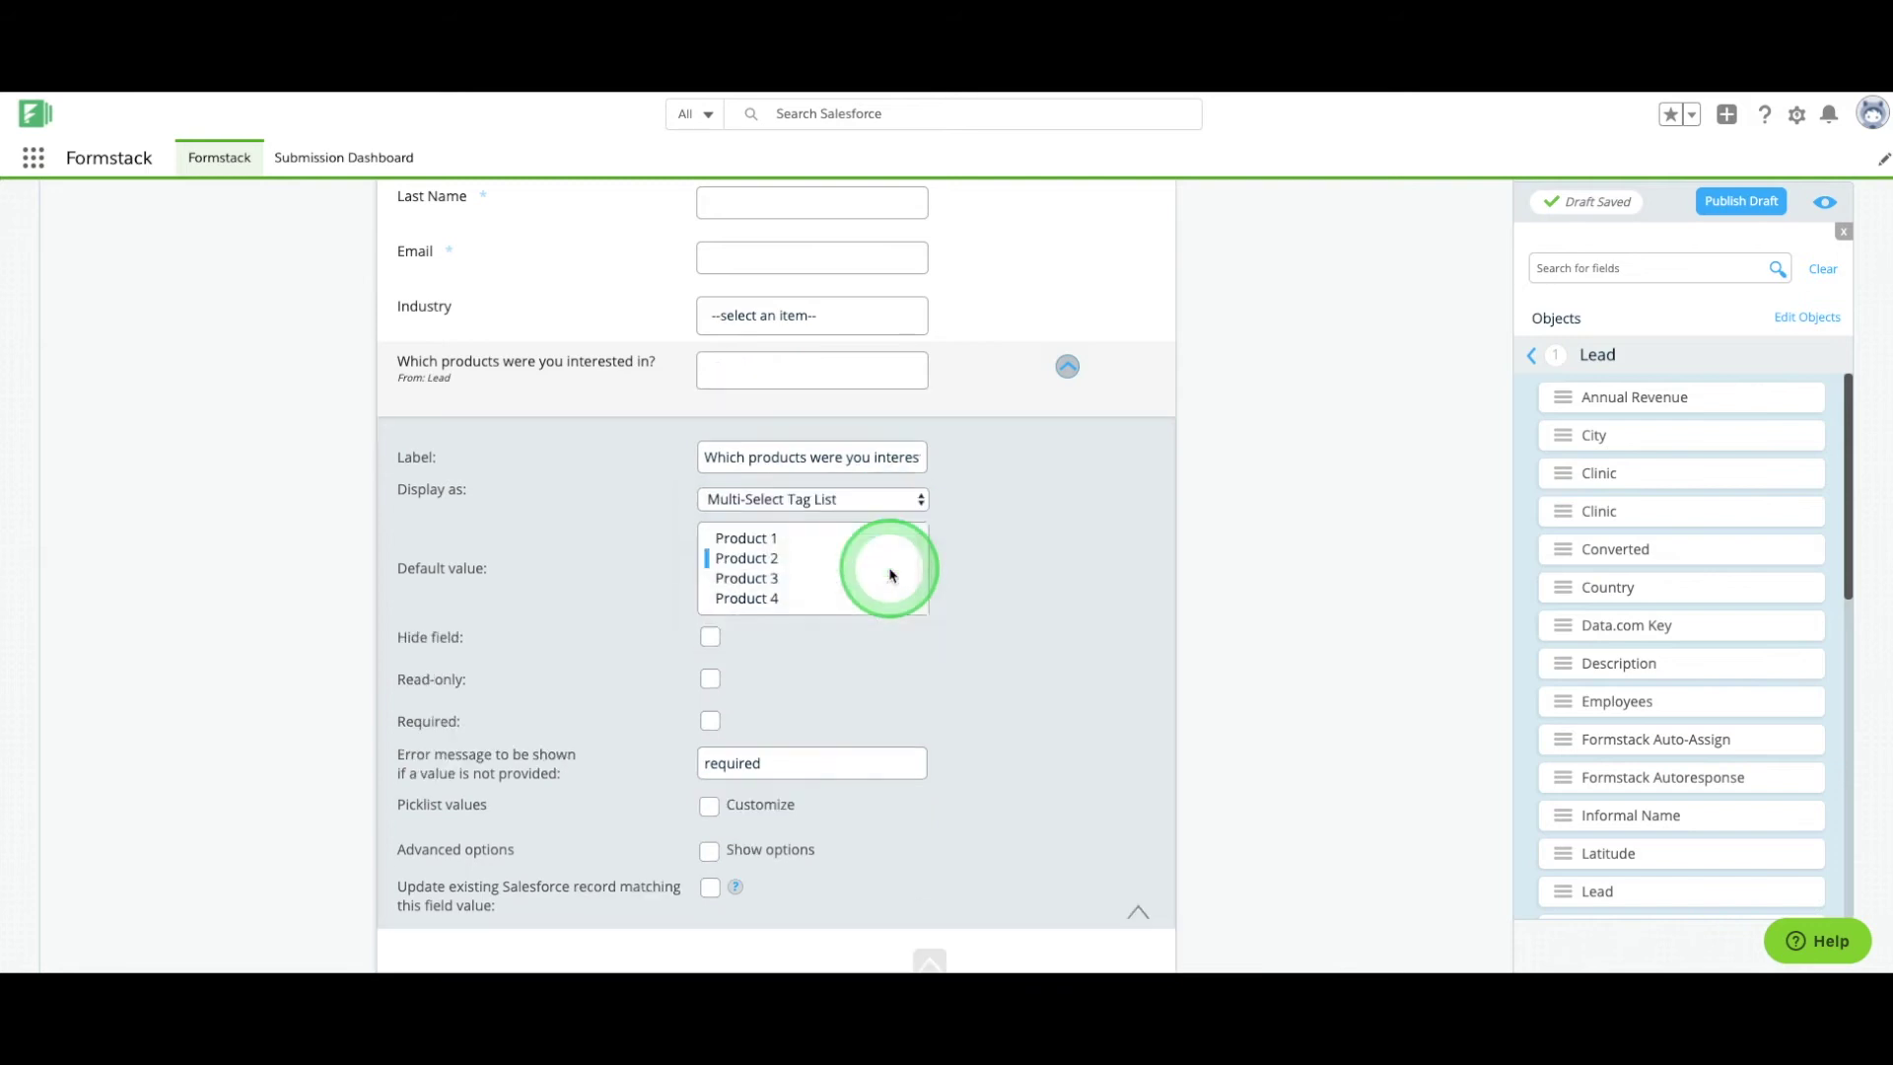
{"action": "left_click", "coordinate": [1066, 368]}
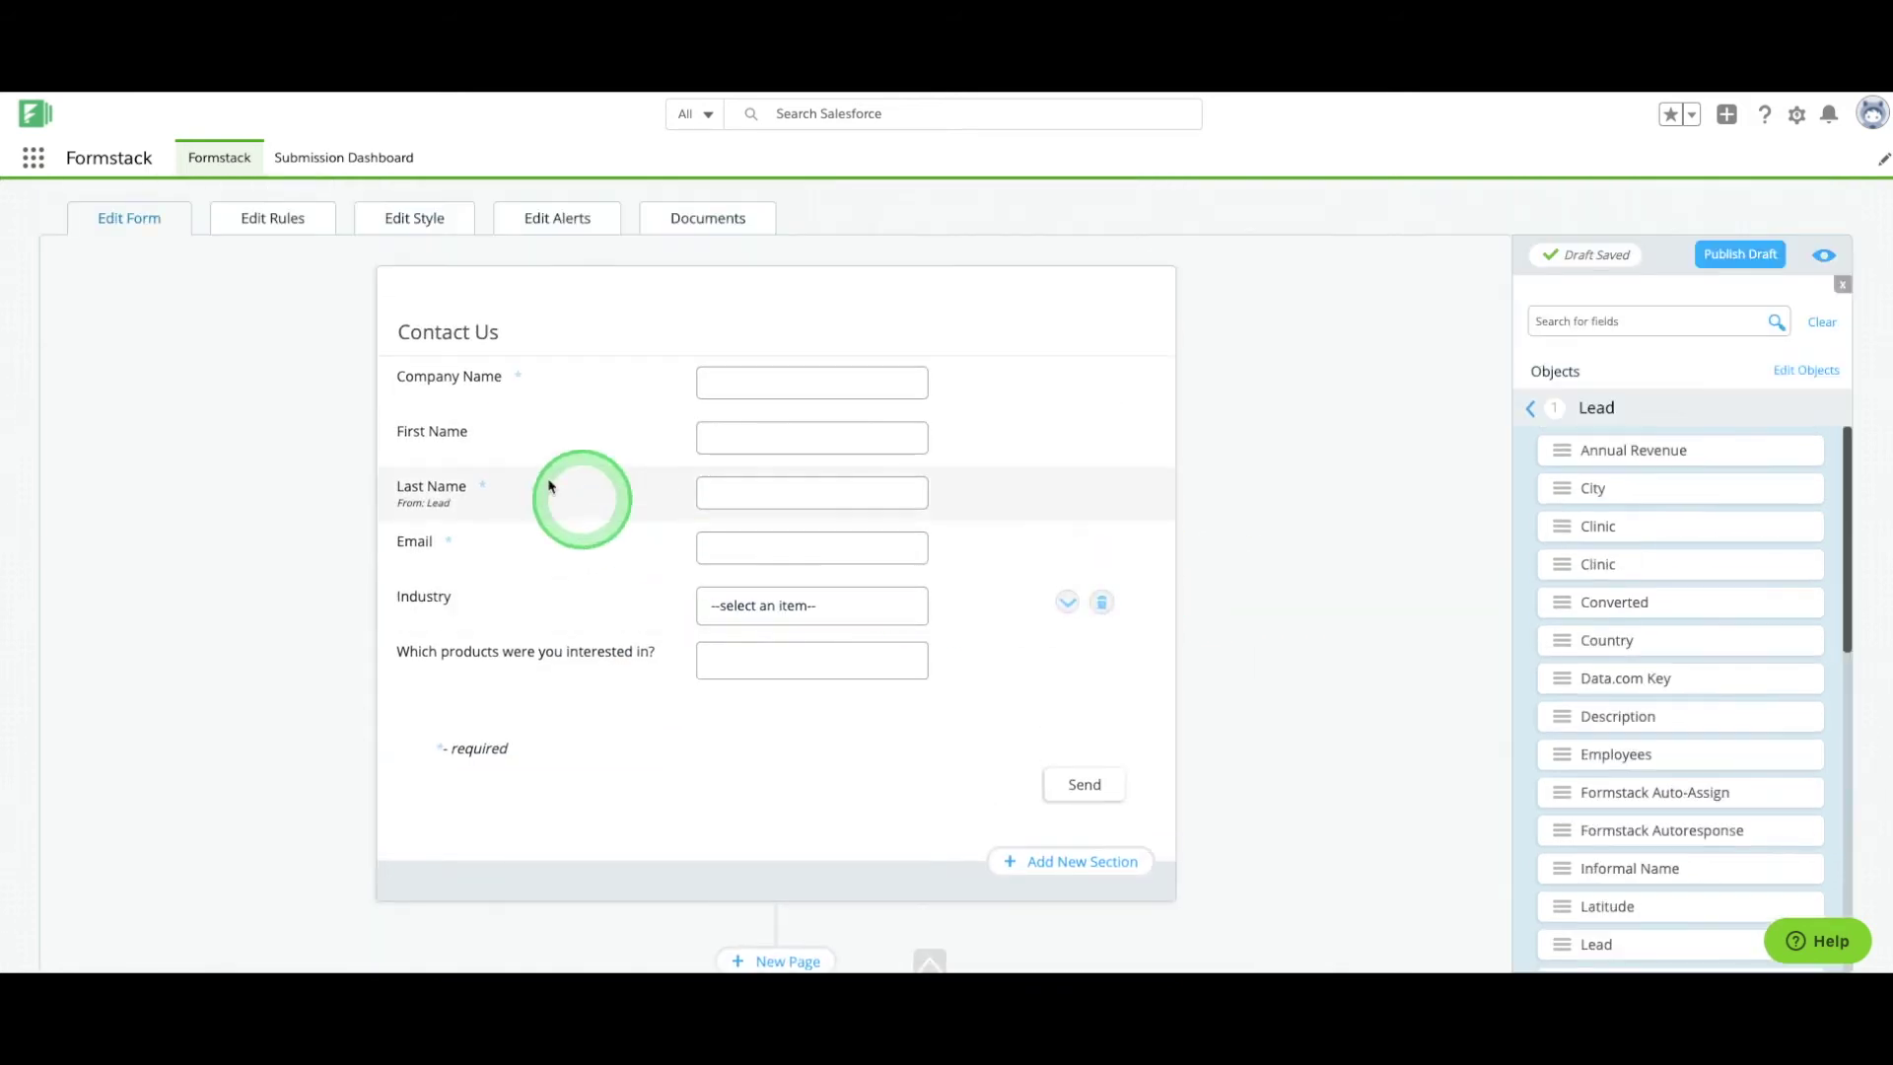
{"action": "left_click", "coordinate": [276, 218]}
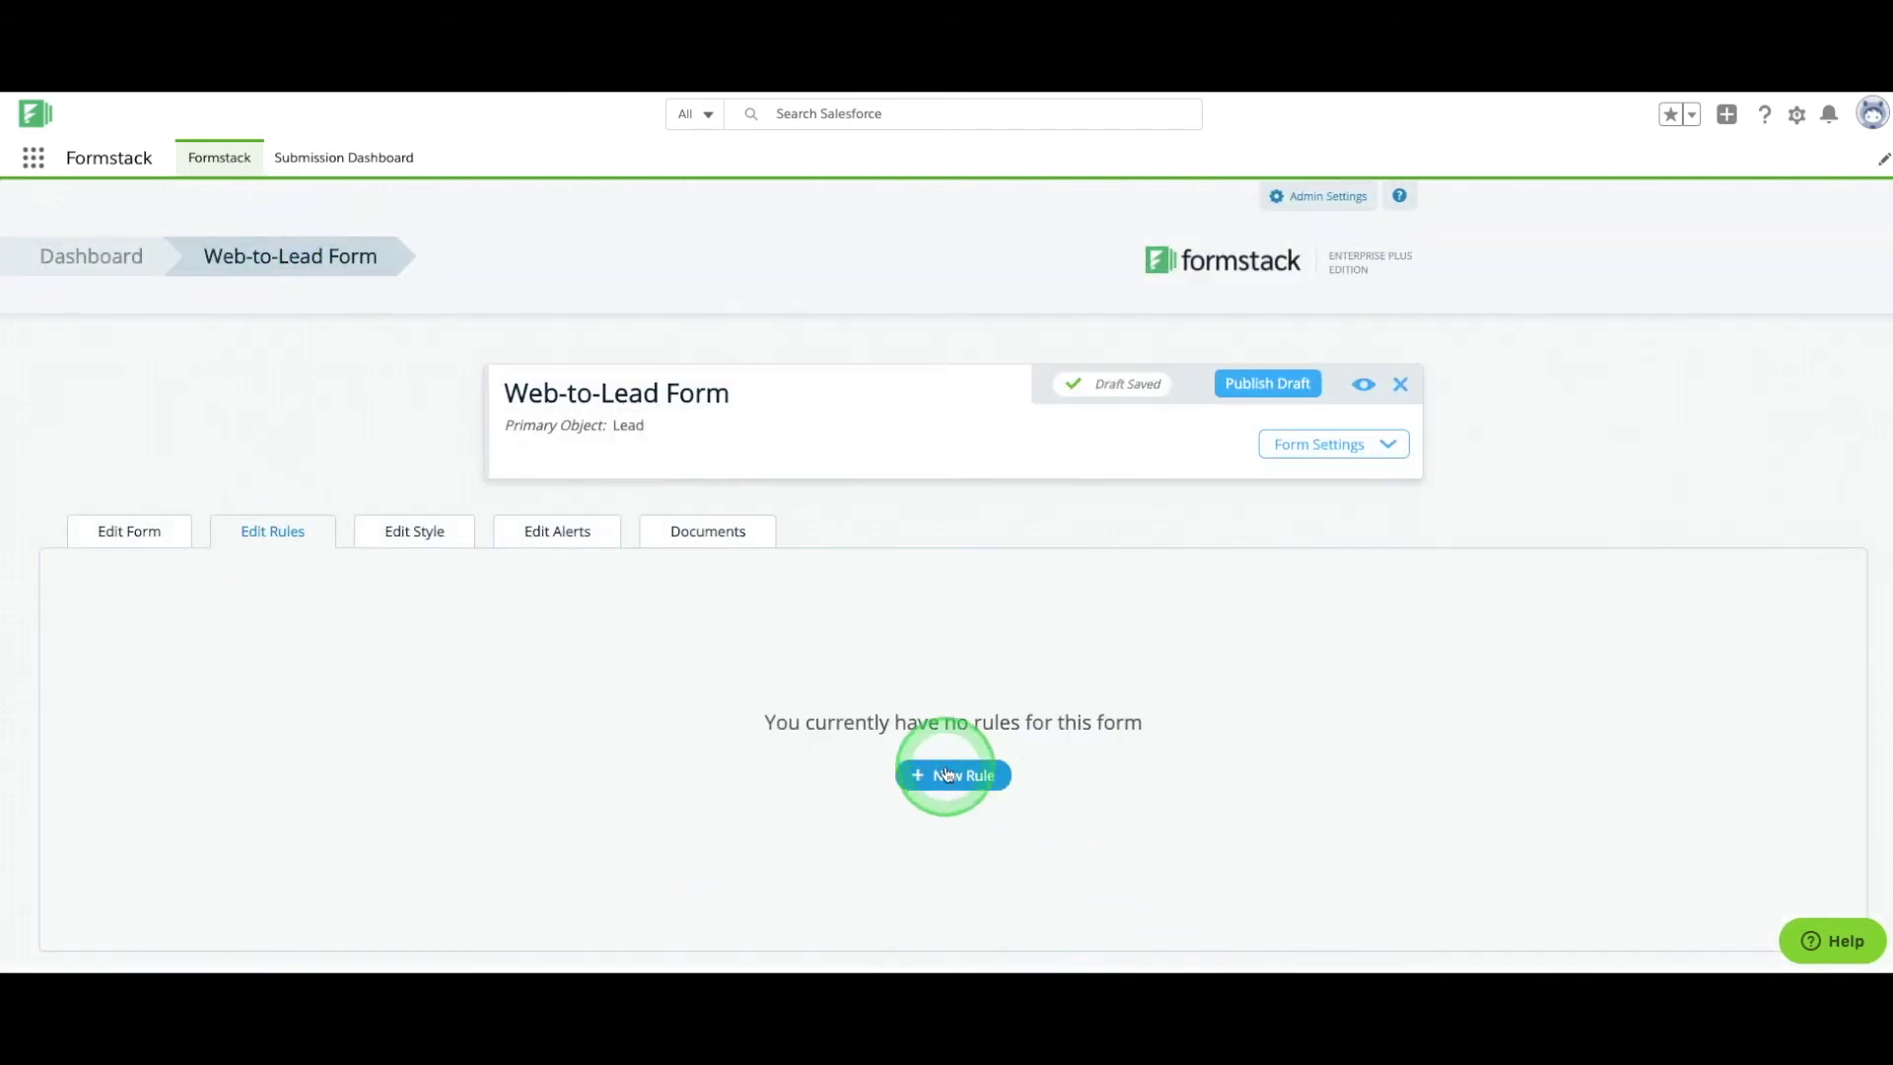
Add a new rule, review the alert settings, then go to the form's Documents section.
{"action": "left_click", "coordinate": [954, 775]}
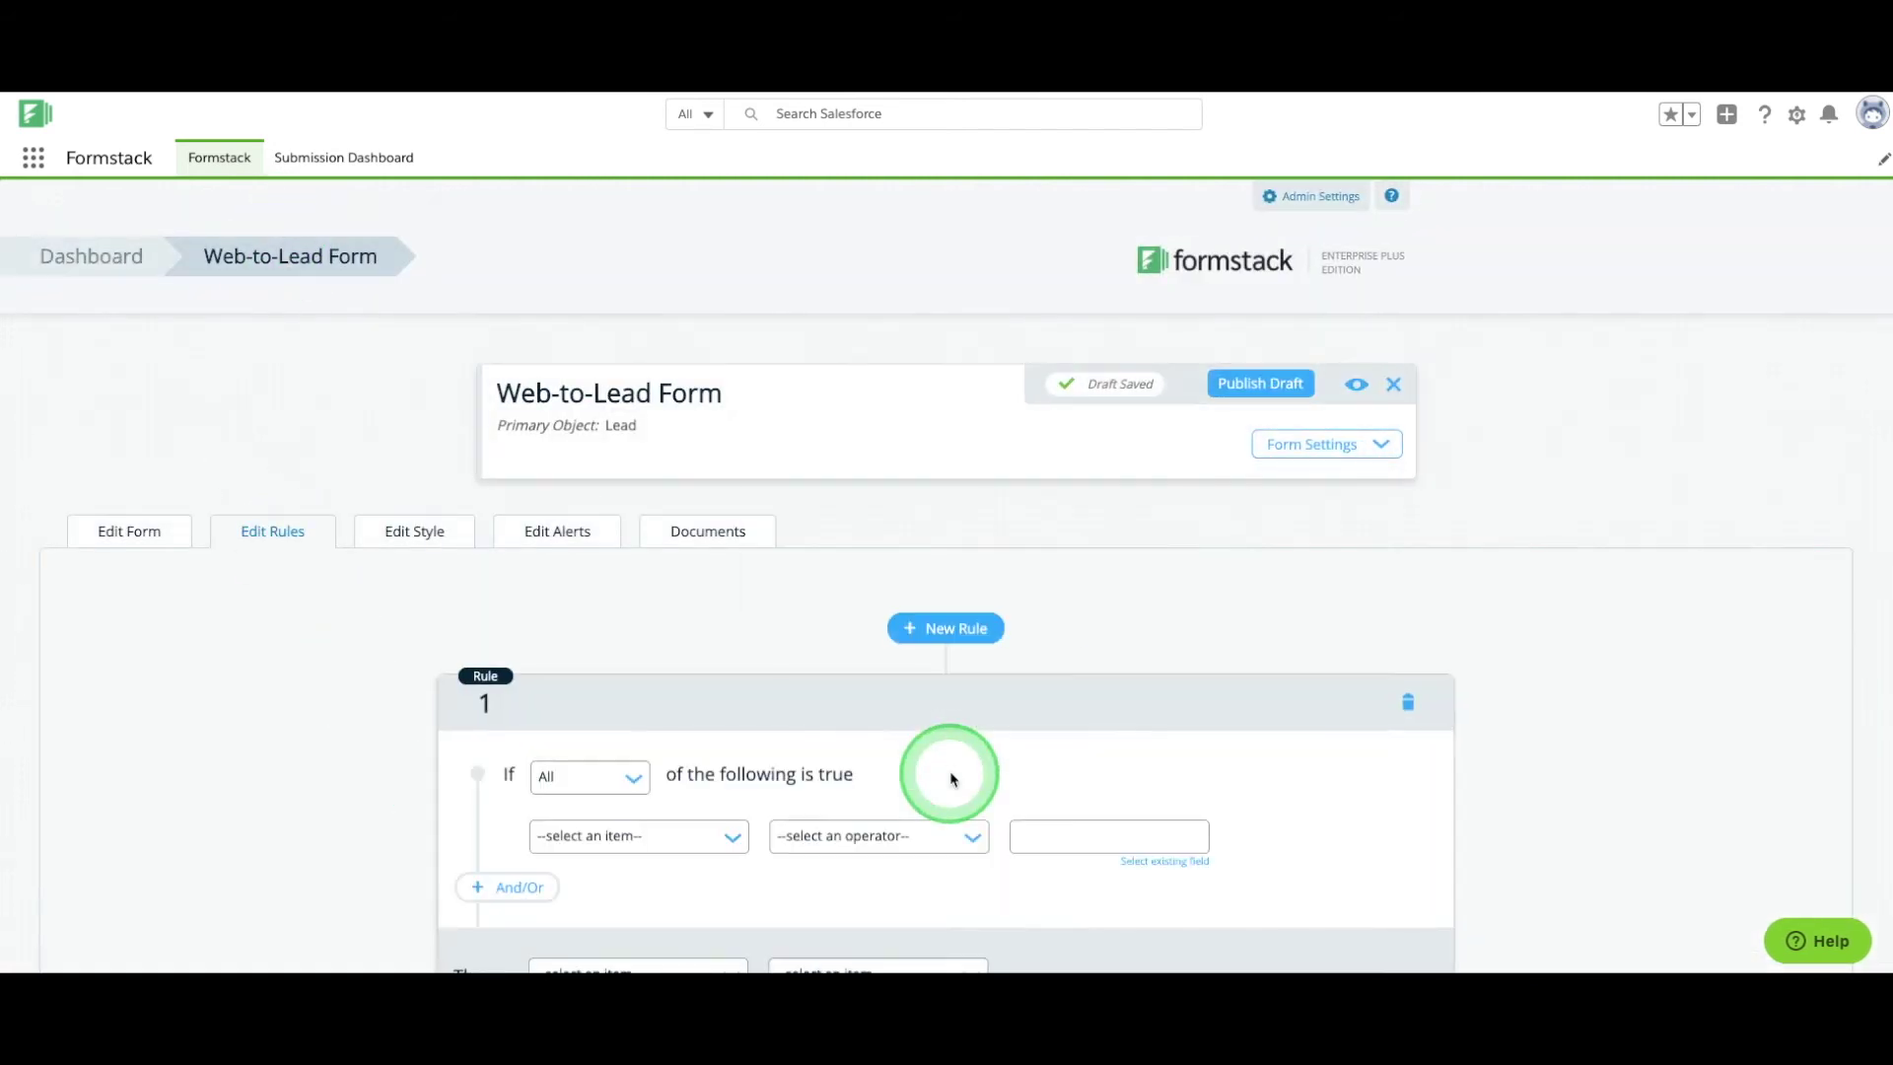
{"action": "scroll", "coordinate": [952, 778], "scroll_direction": "down", "scroll_amount": 2}
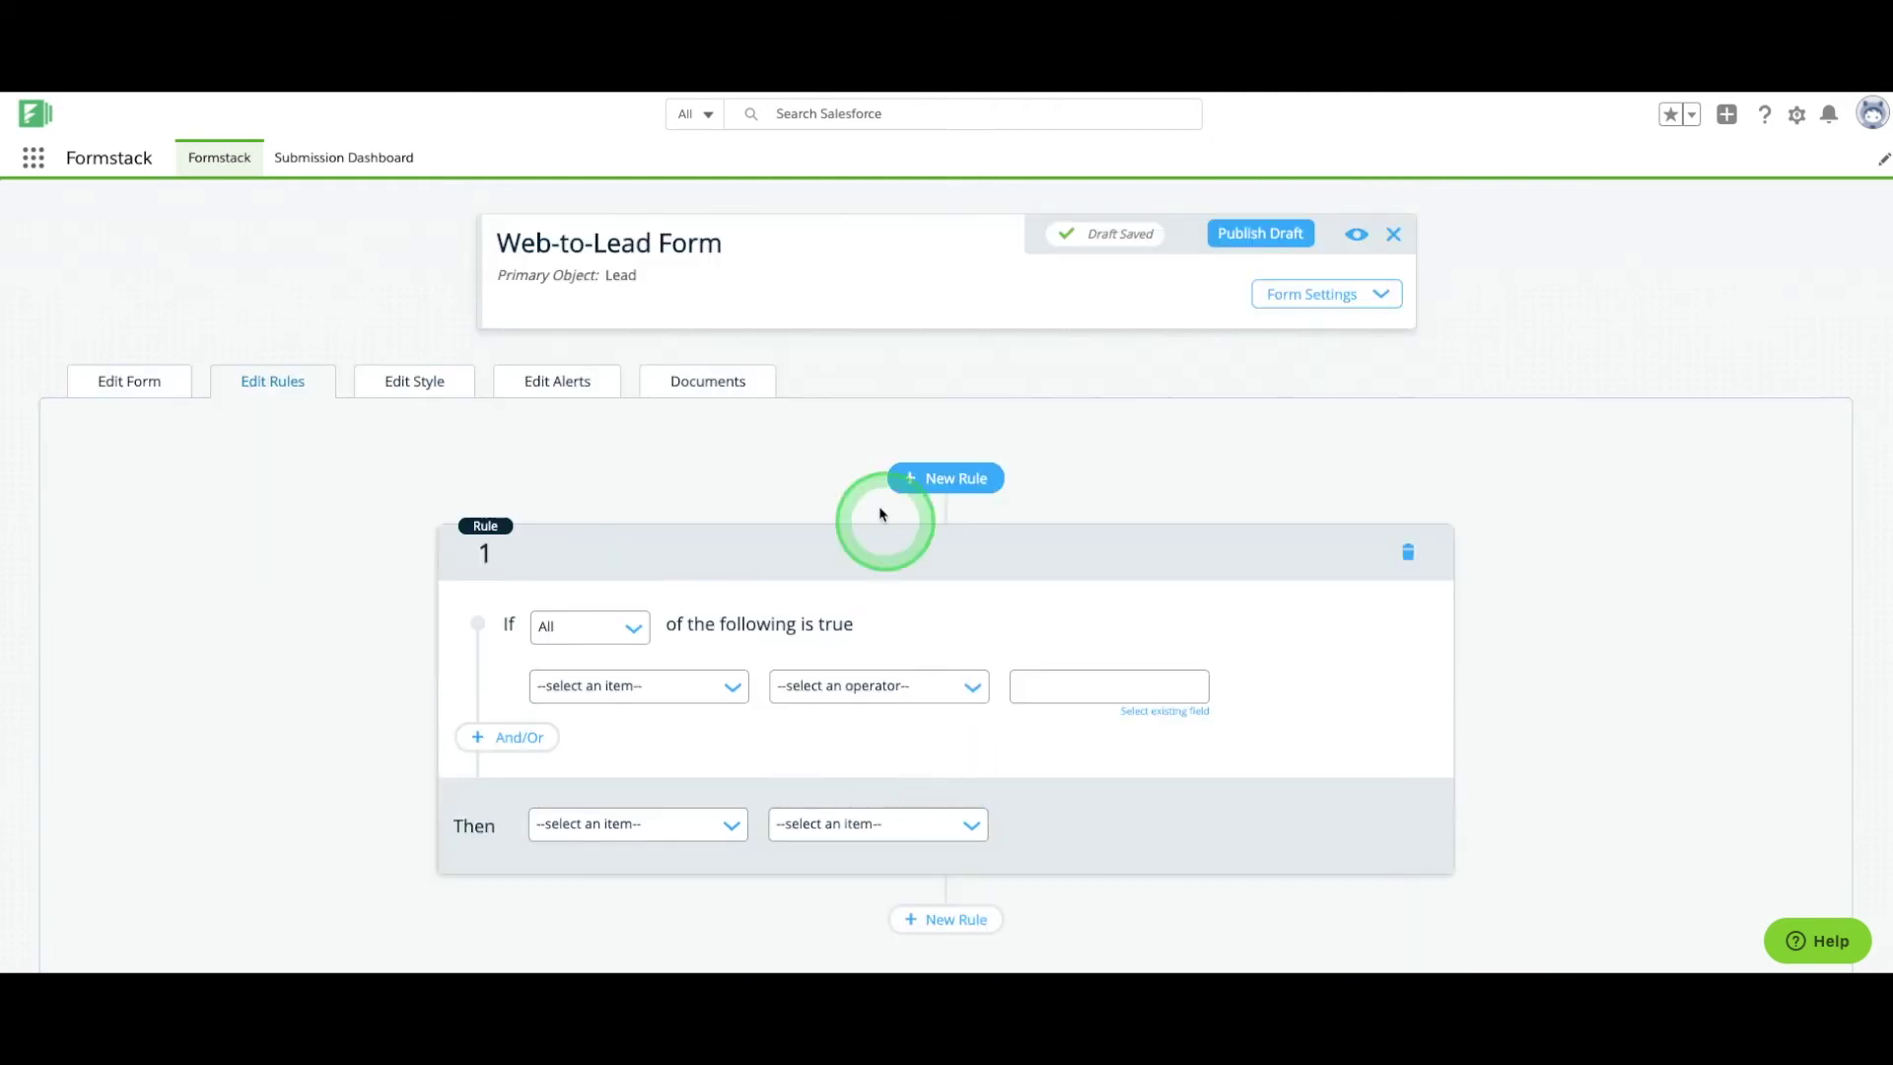
{"action": "left_click", "coordinate": [437, 382]}
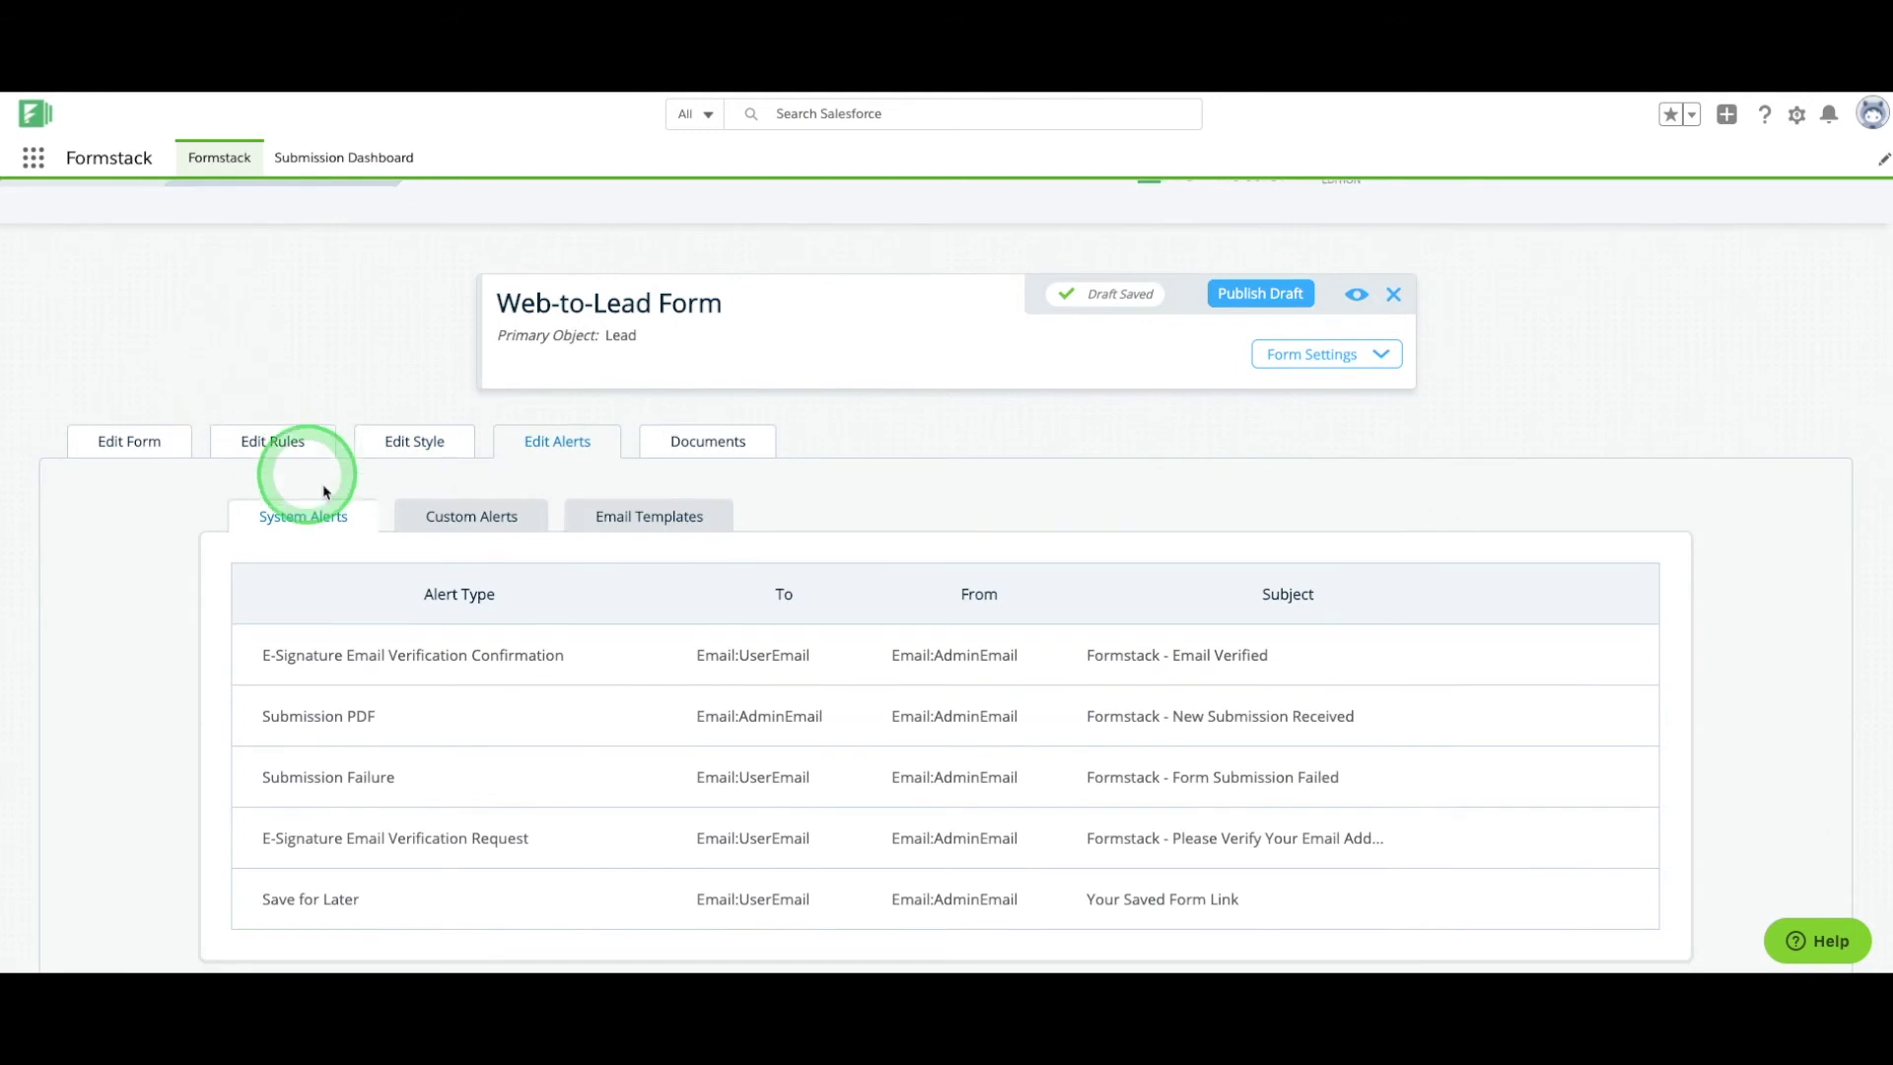
{"action": "left_click", "coordinate": [710, 437]}
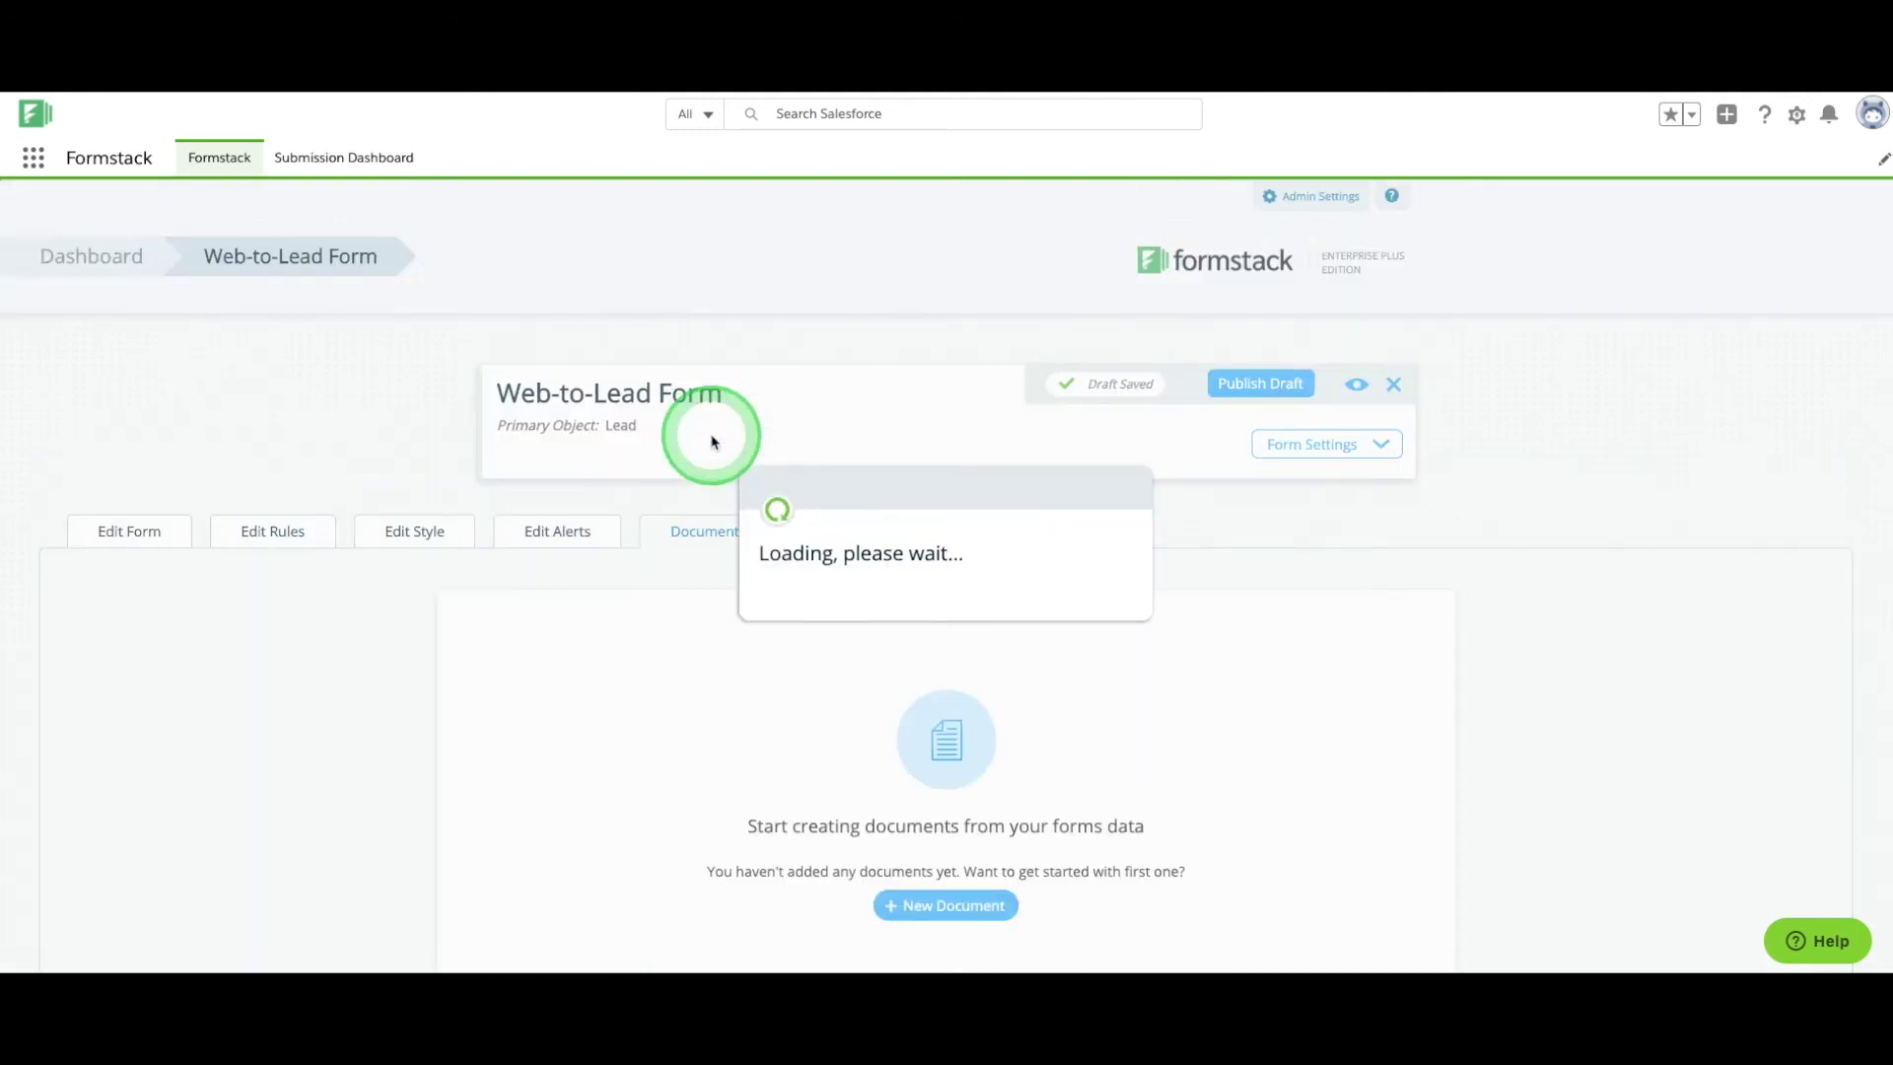
Create document 'Web-to-Lead Links' from the New Customer Links template and edit it in Formstack Documents.
{"action": "left_click", "coordinate": [934, 800]}
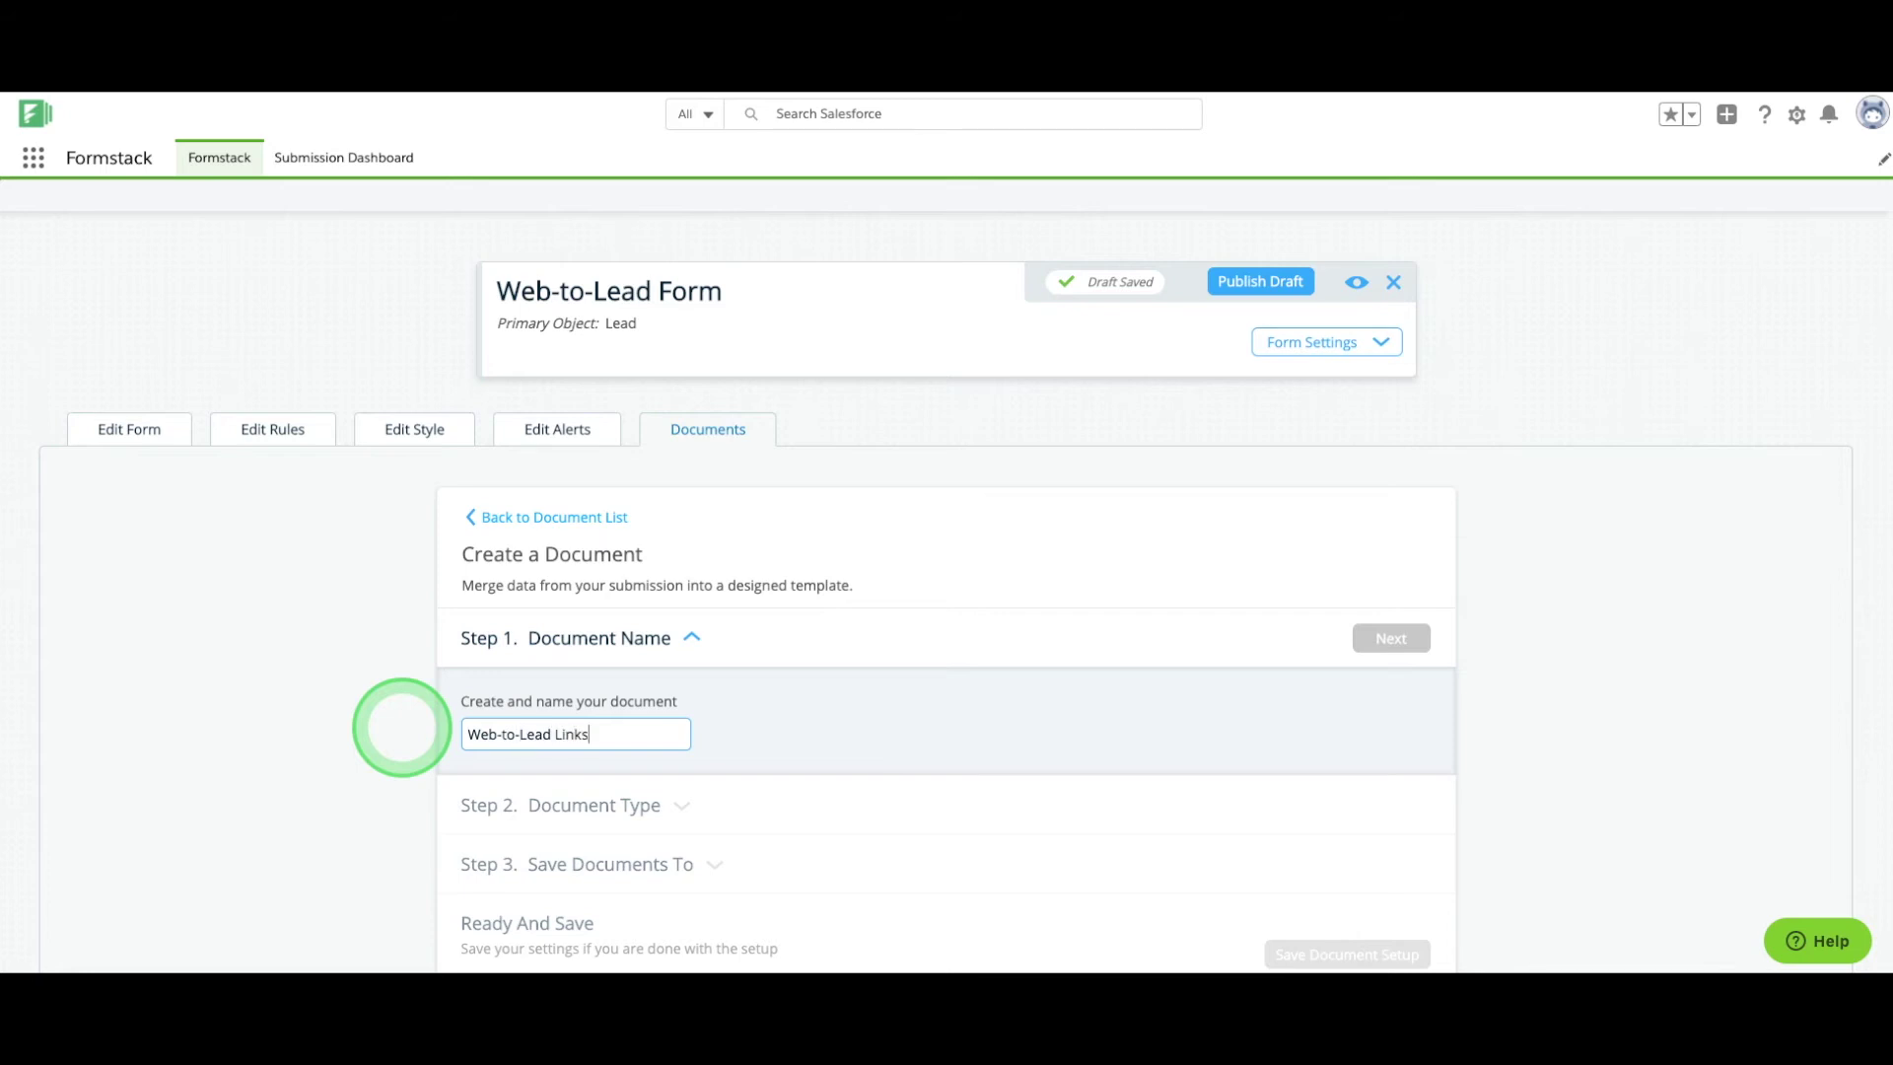
{"action": "left_click", "coordinate": [1391, 640]}
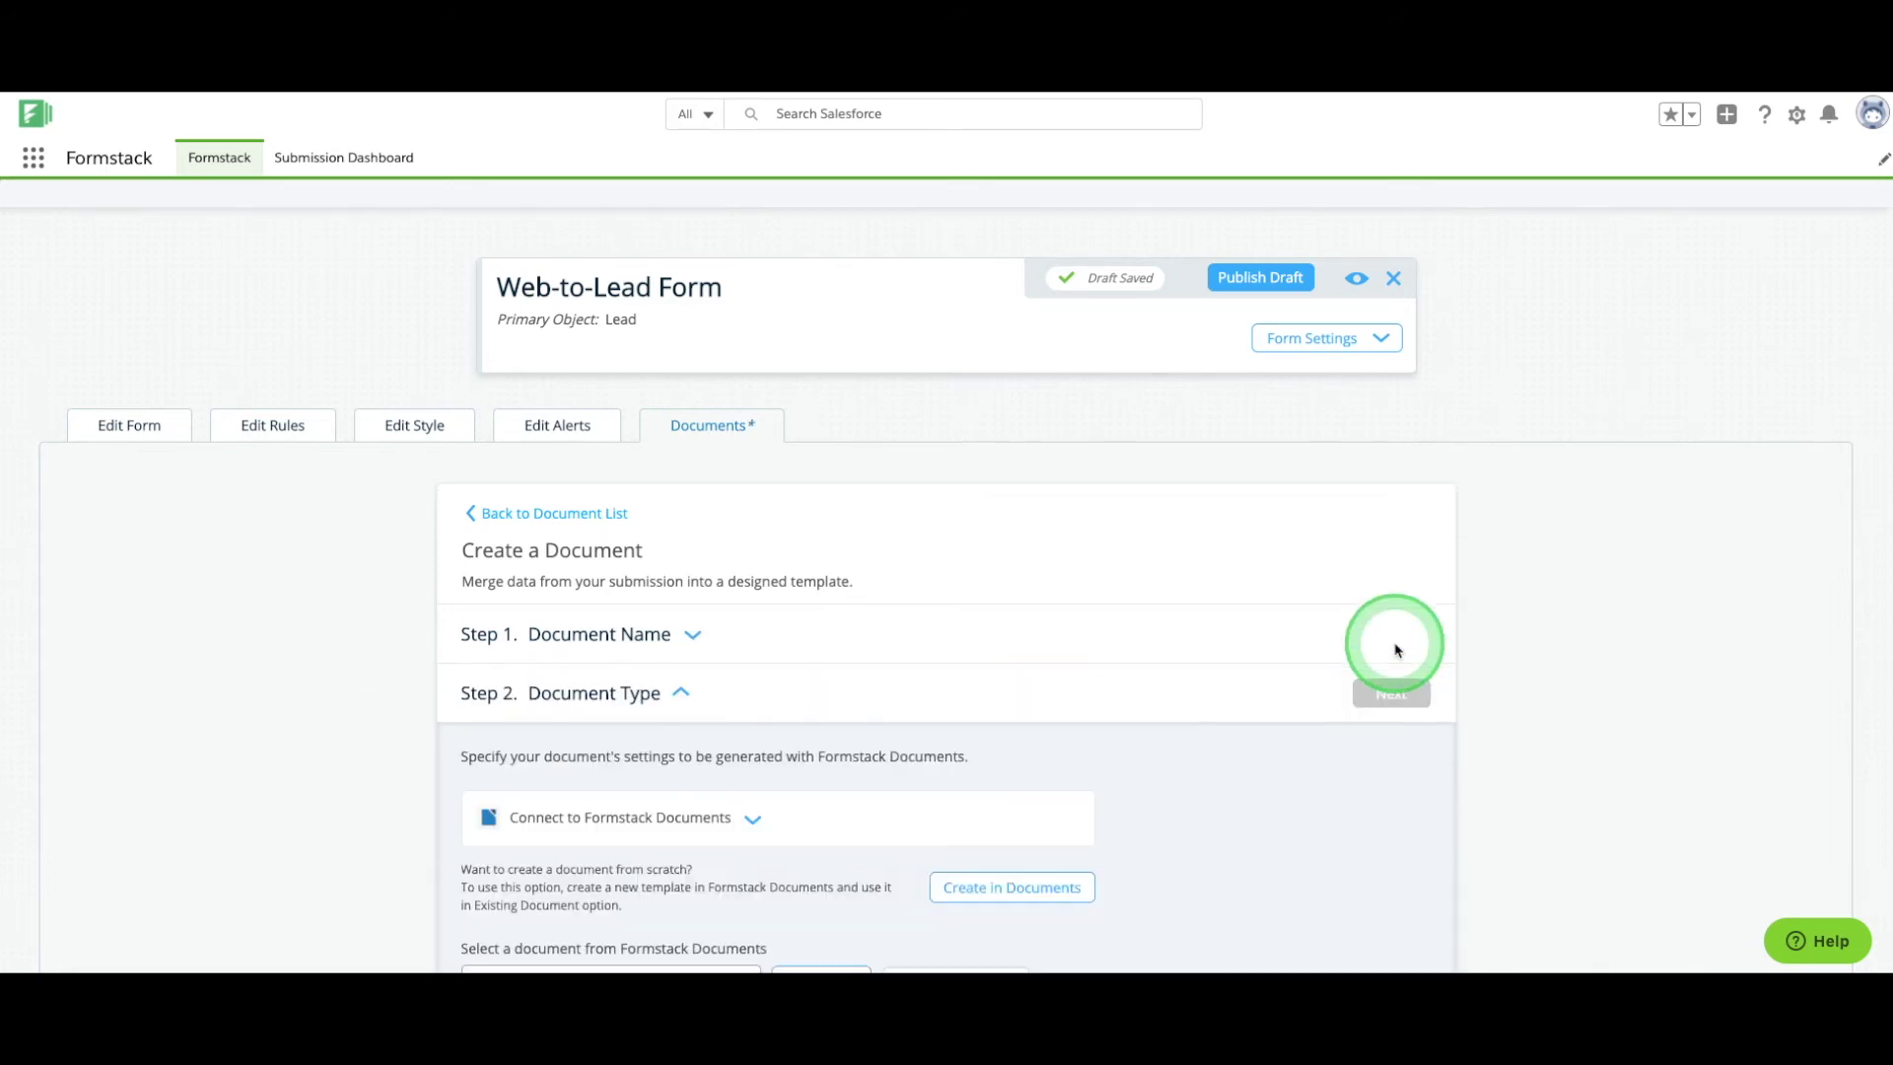
{"action": "left_click", "coordinate": [752, 620]}
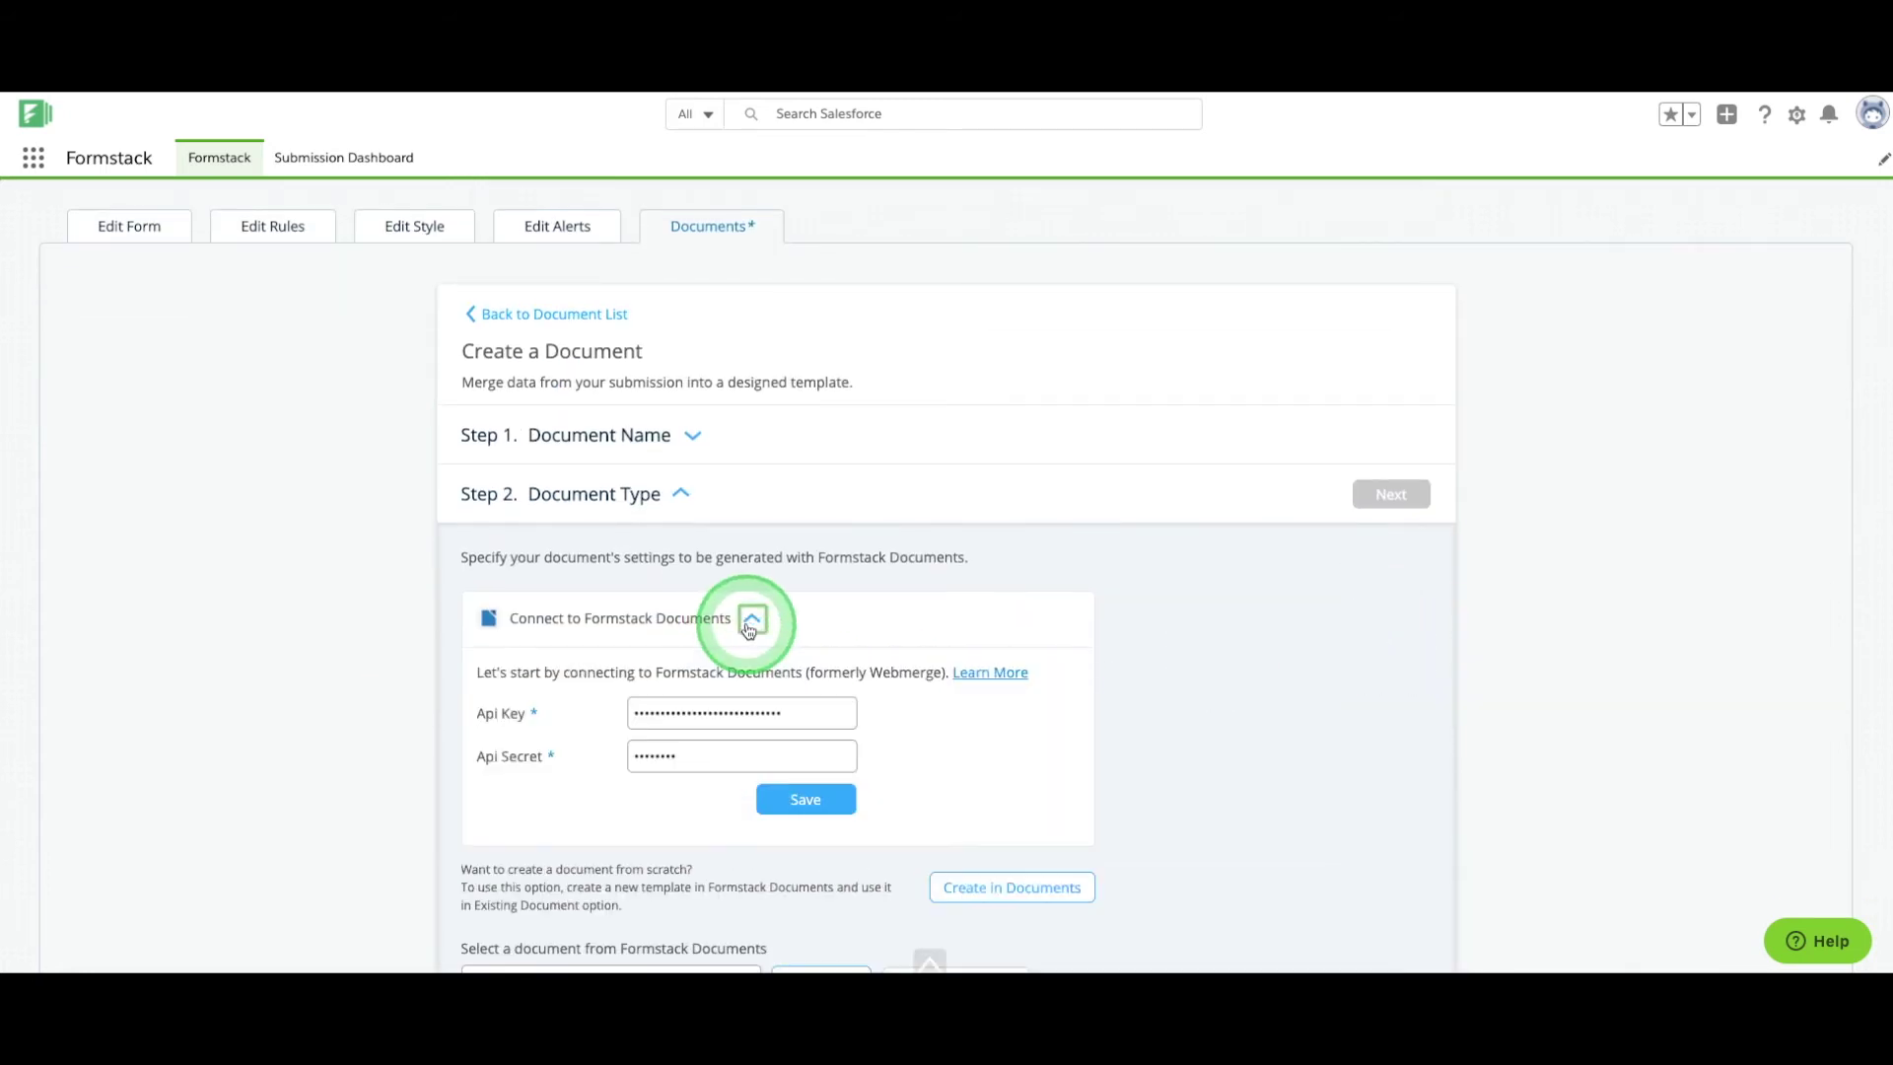
{"action": "left_click", "coordinate": [751, 620]}
{"action": "left_click", "coordinate": [720, 783]}
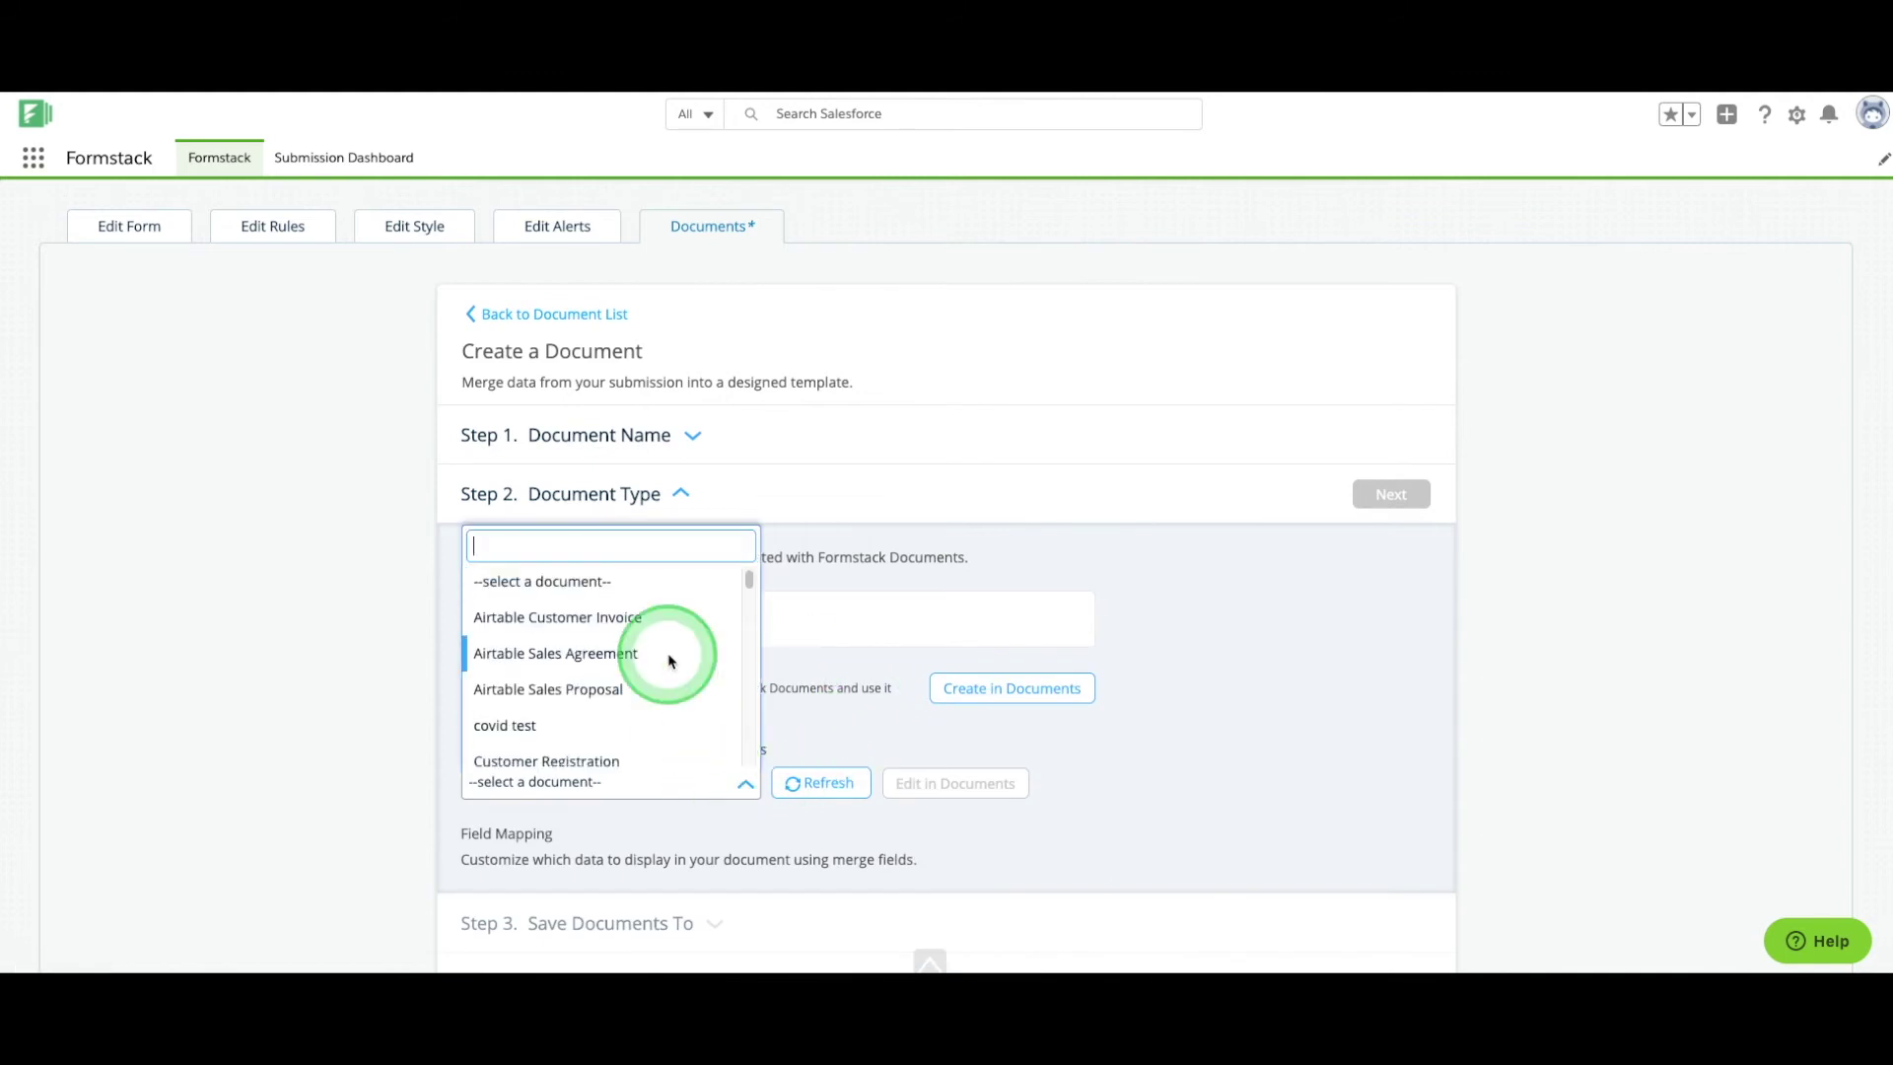
{"action": "scroll", "coordinate": [669, 660], "scroll_direction": "down", "scroll_amount": 4}
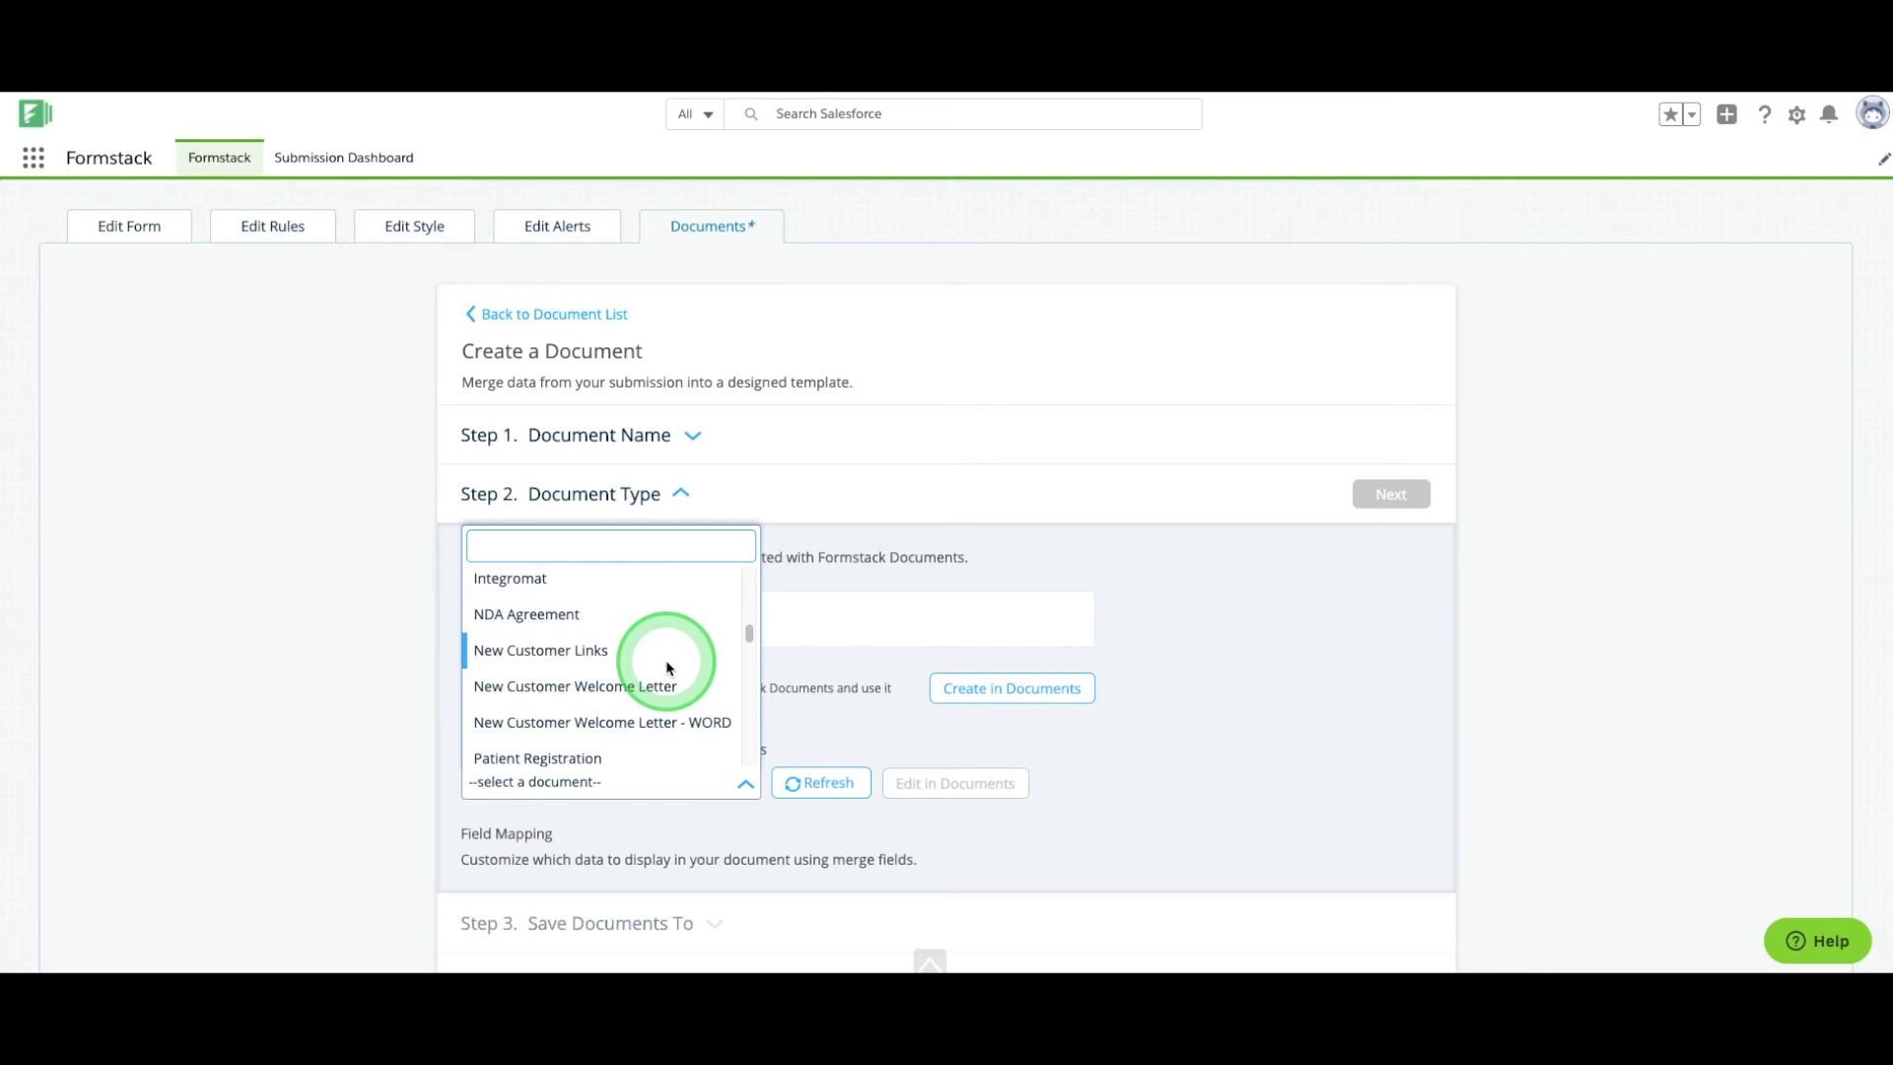
{"action": "left_click", "coordinate": [665, 667]}
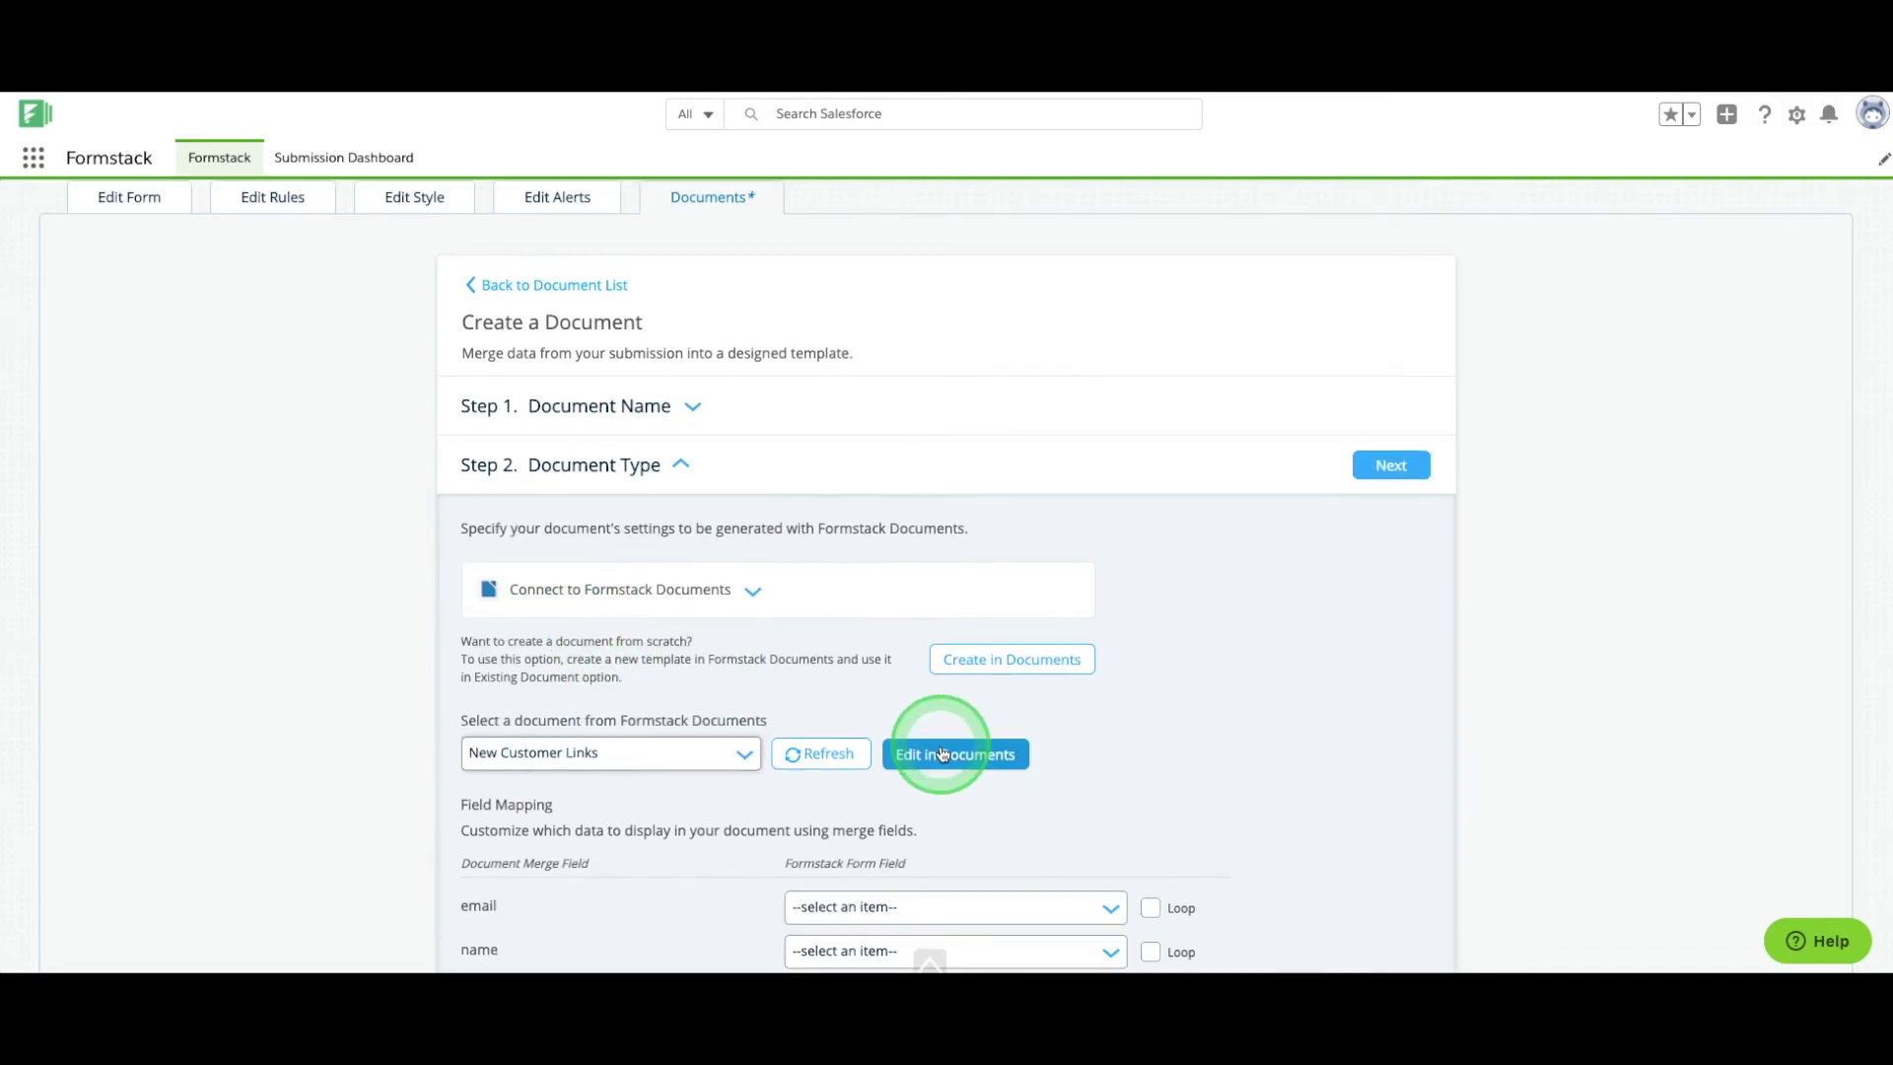
{"action": "left_click", "coordinate": [941, 754]}
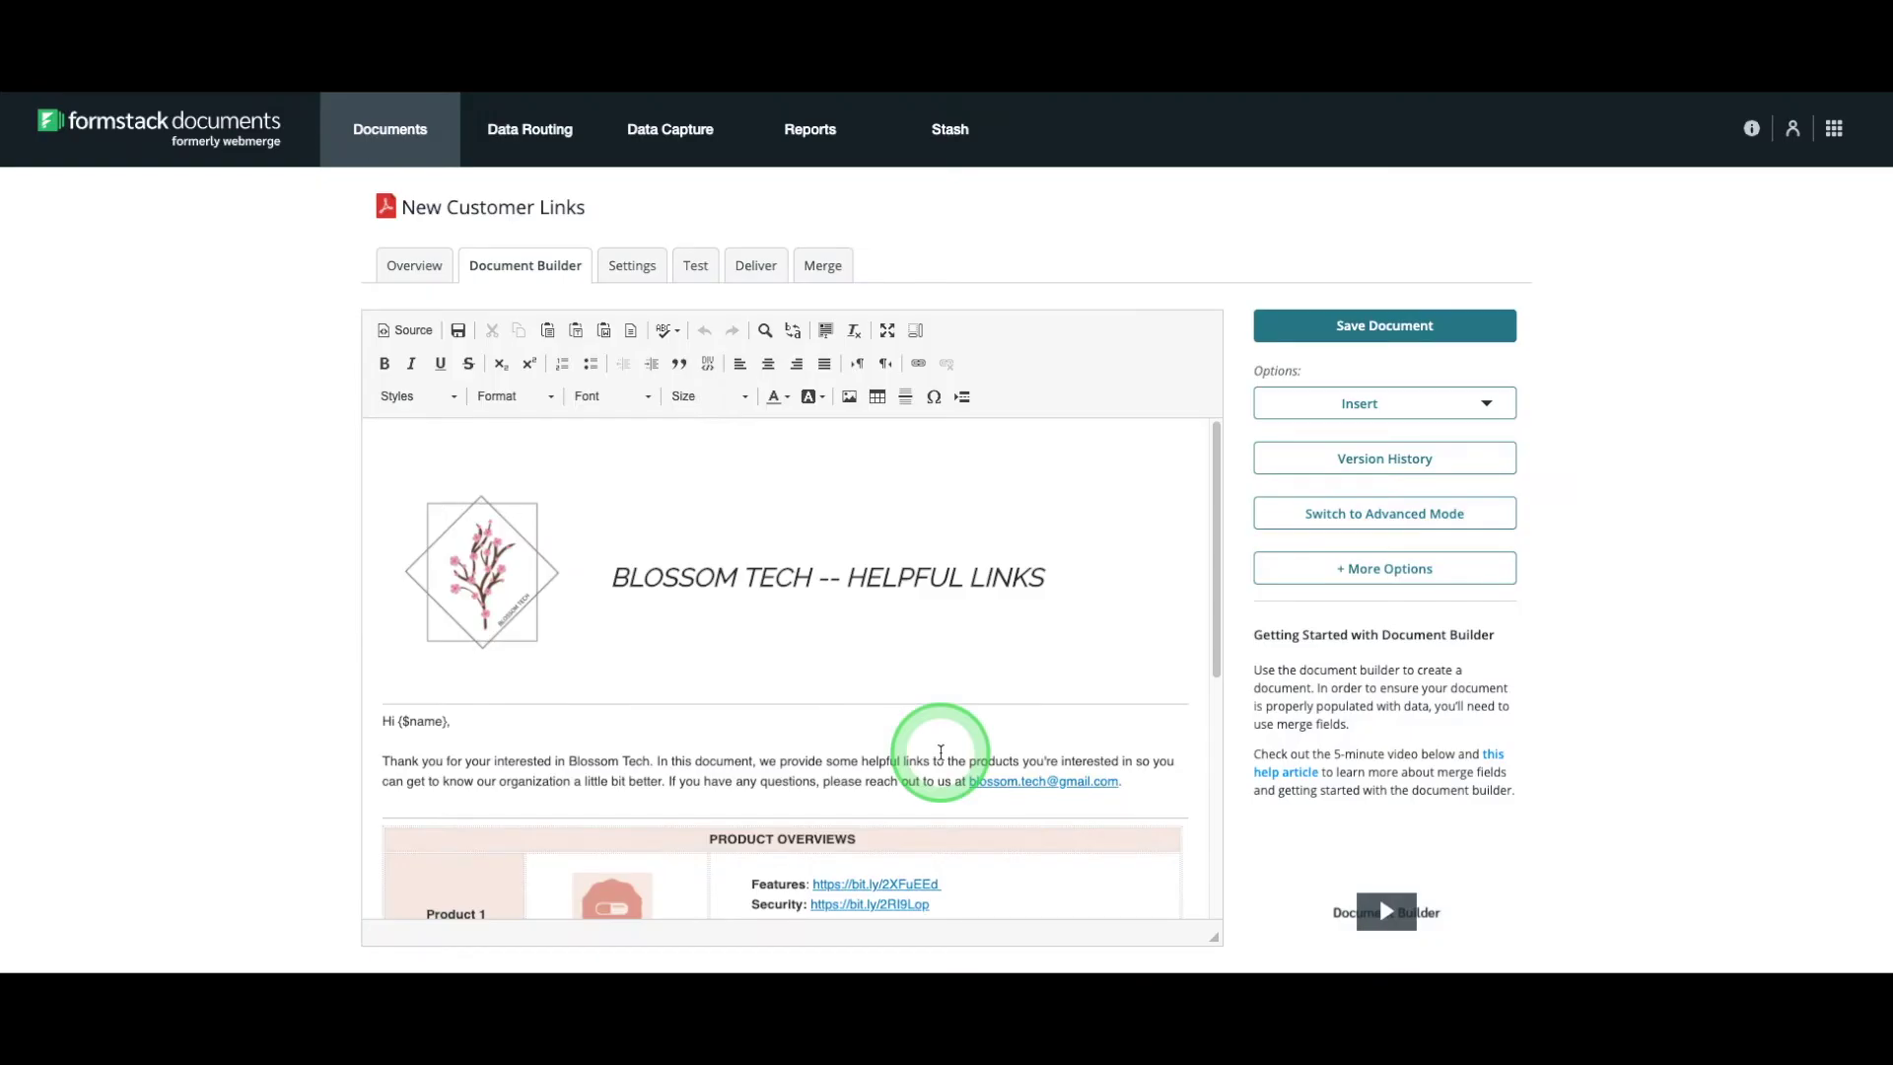
Review the email delivery to the email merge field, subject 'Thank you for your interest in our products!'.
{"action": "scroll", "coordinate": [940, 751], "scroll_direction": "down", "scroll_amount": 5}
{"action": "scroll", "coordinate": [940, 751], "scroll_direction": "up", "scroll_amount": 5}
{"action": "left_click", "coordinate": [755, 267]}
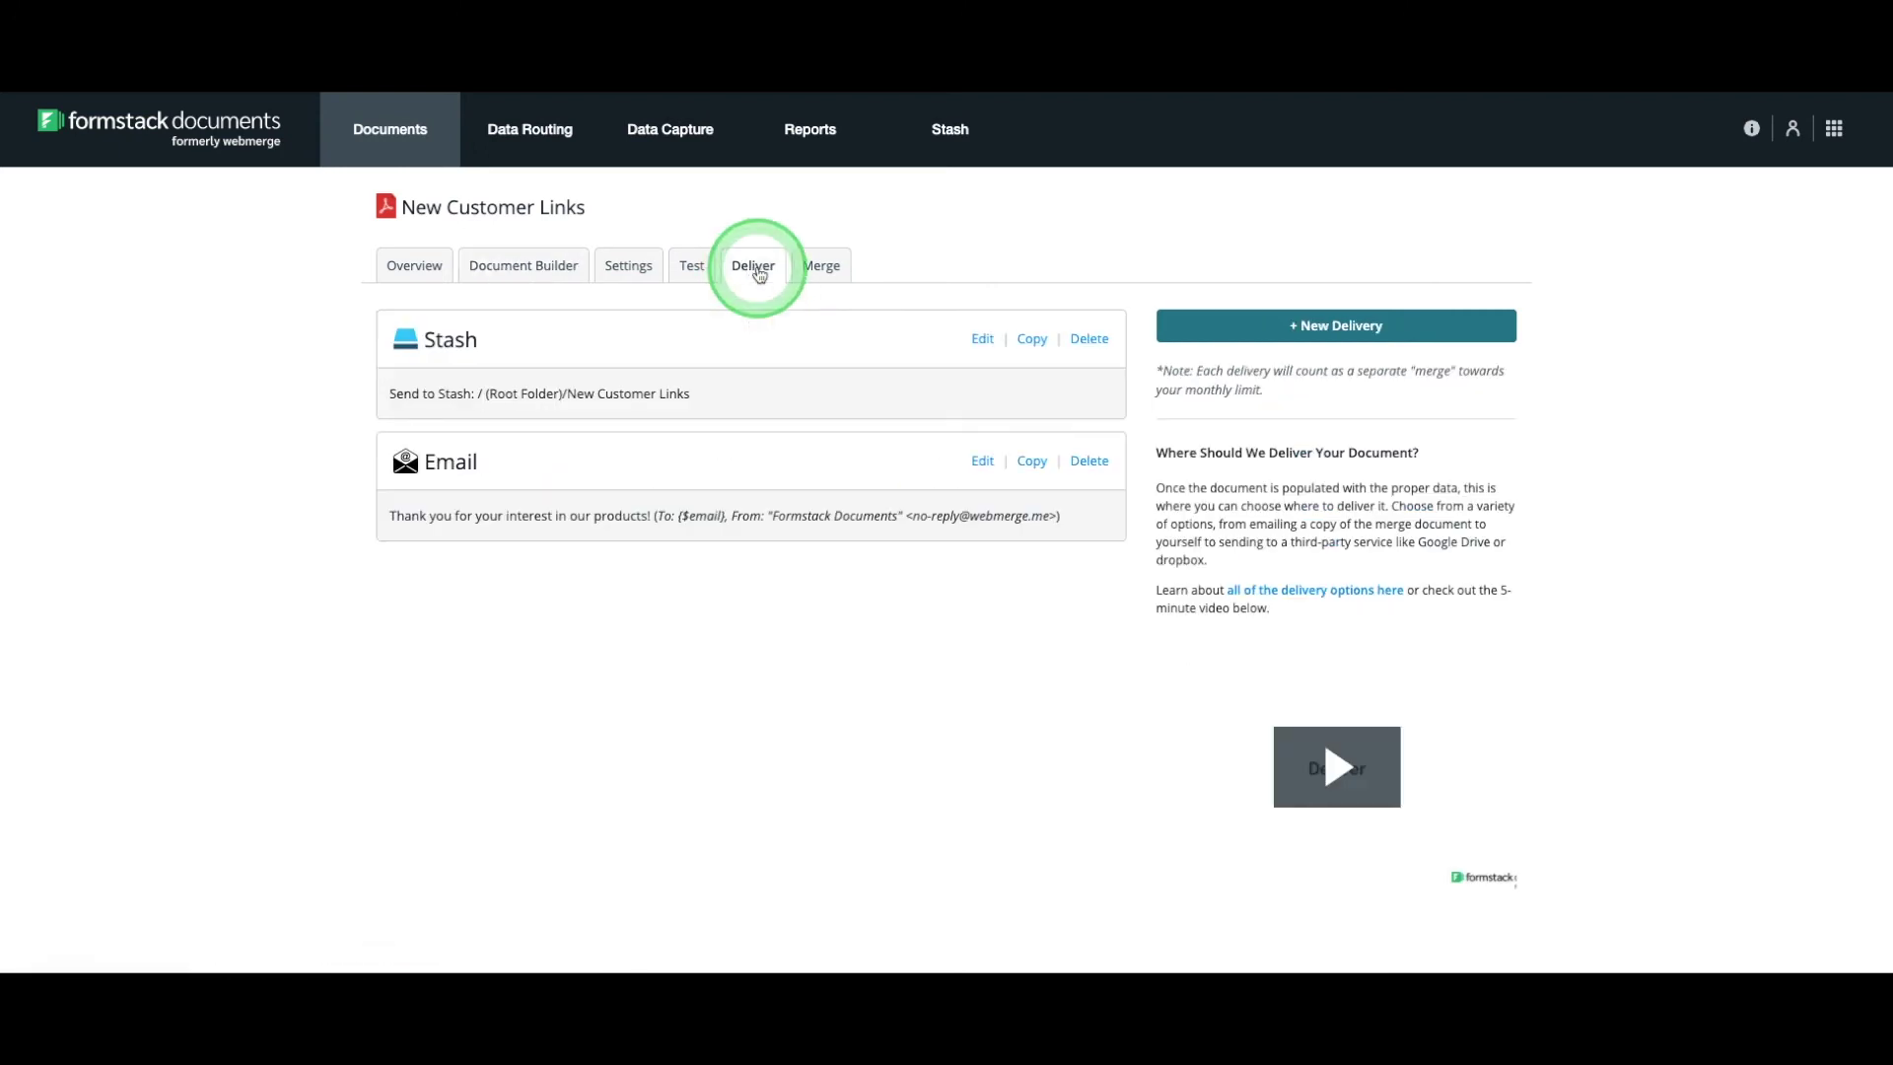
{"action": "left_click", "coordinate": [983, 461]}
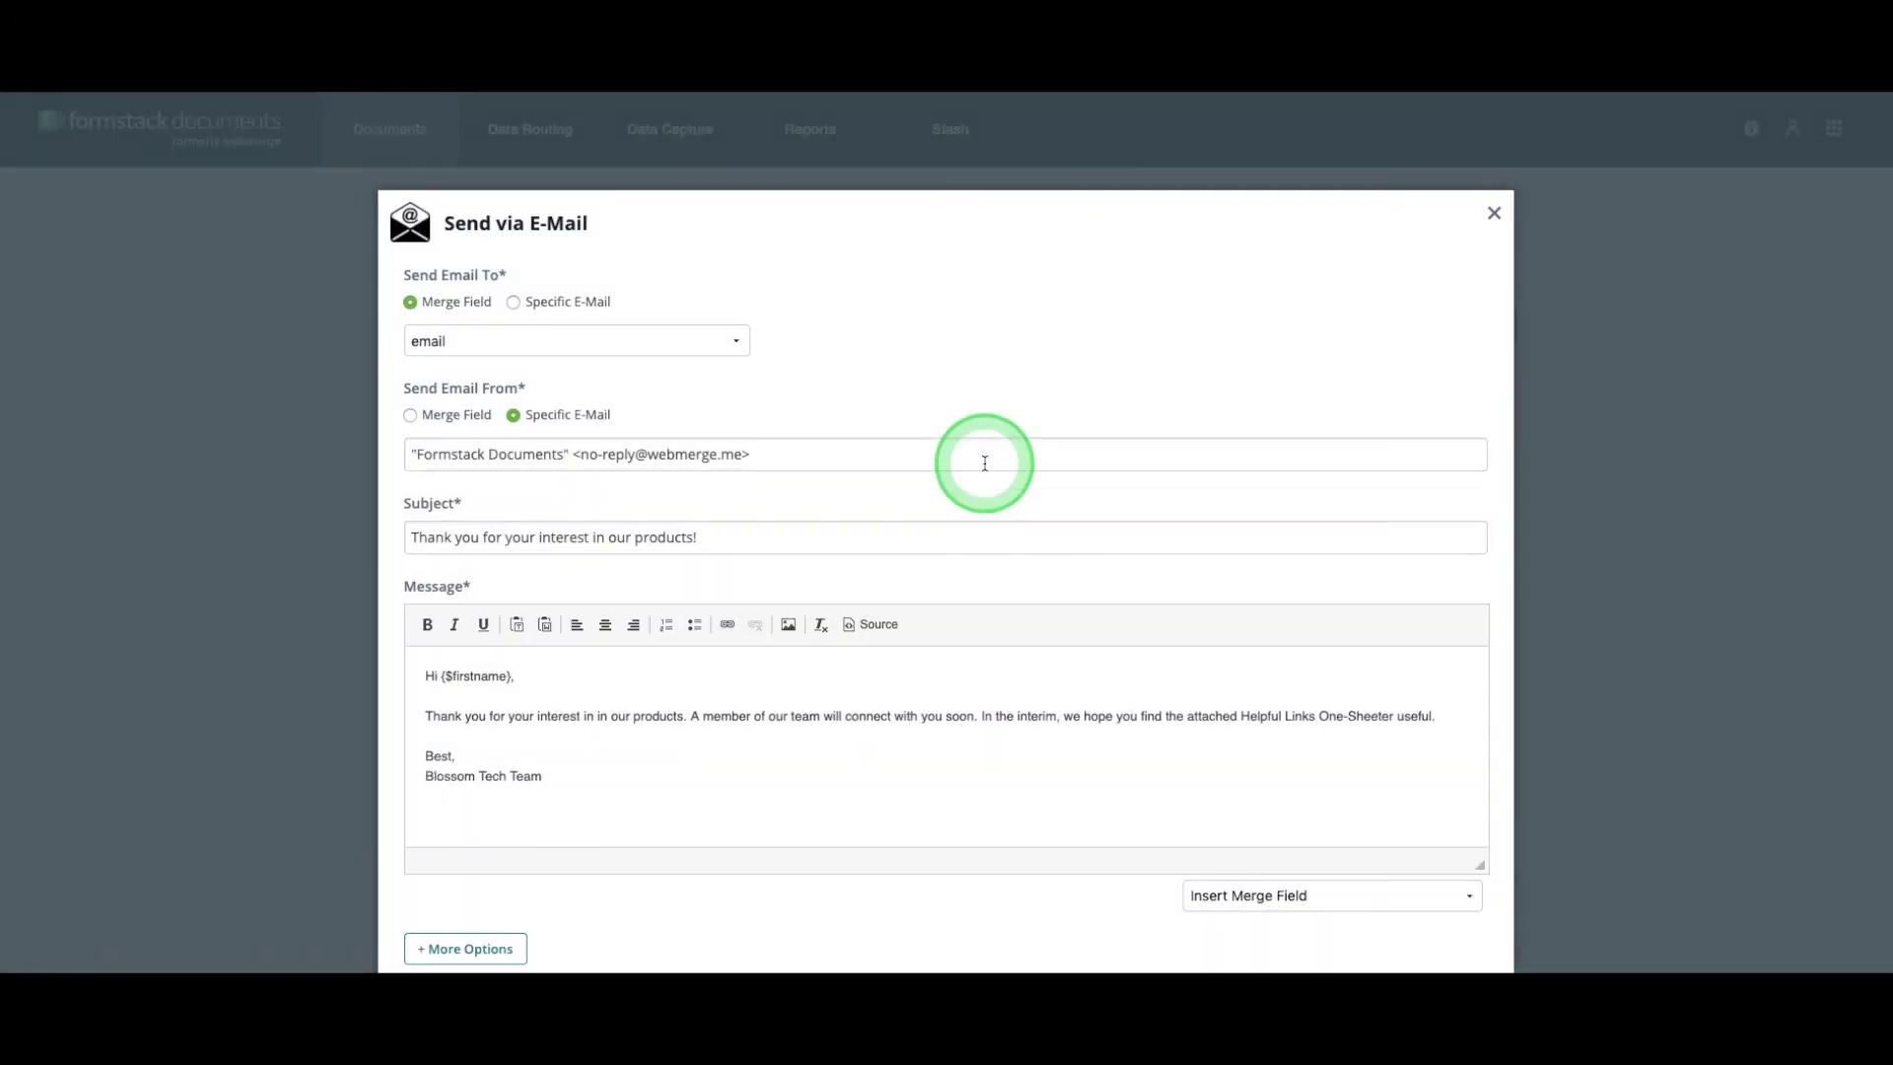
{"action": "scroll", "coordinate": [967, 856], "scroll_direction": "down", "scroll_amount": 2}
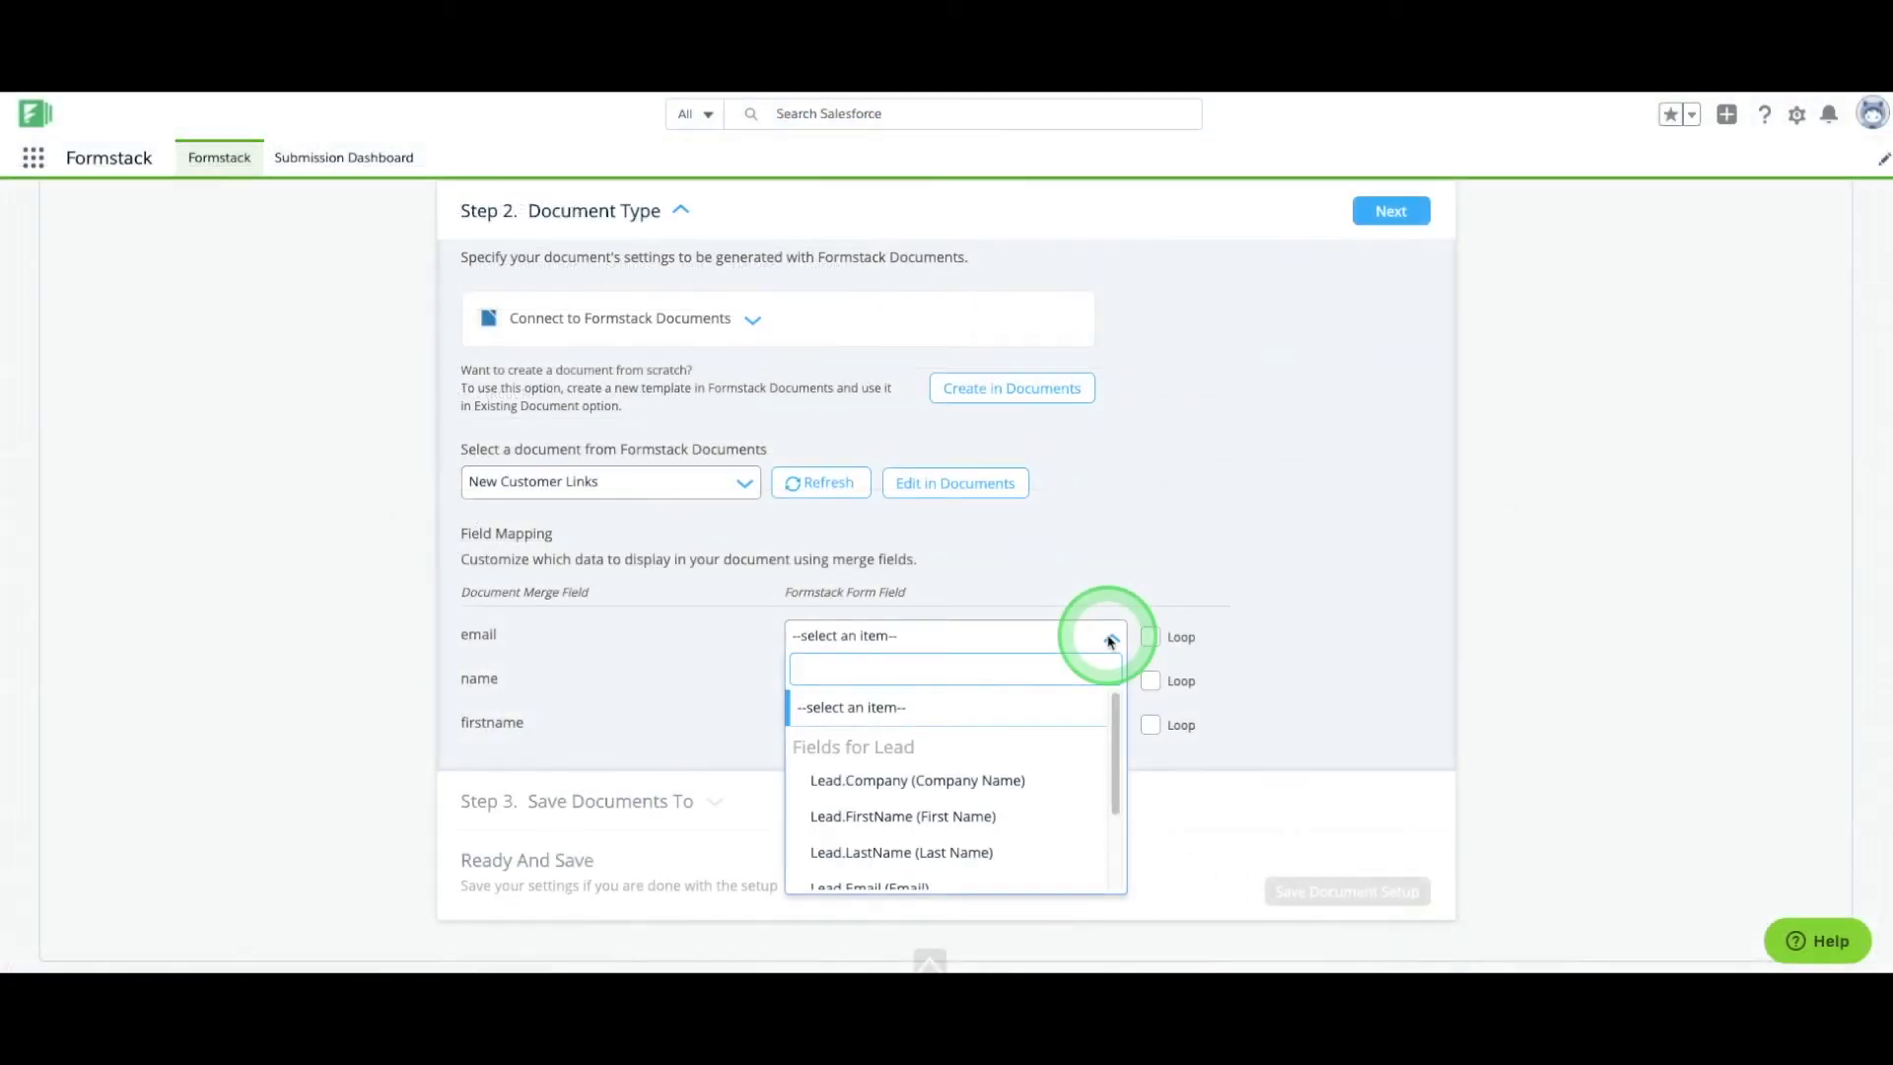
Map the email merge field to Lead.Email and name and firstname to Lead.FirstName.
{"action": "type", "text": "EMAIL"}
{"action": "left_click", "coordinate": [1015, 746]}
{"action": "left_click", "coordinate": [1019, 690]}
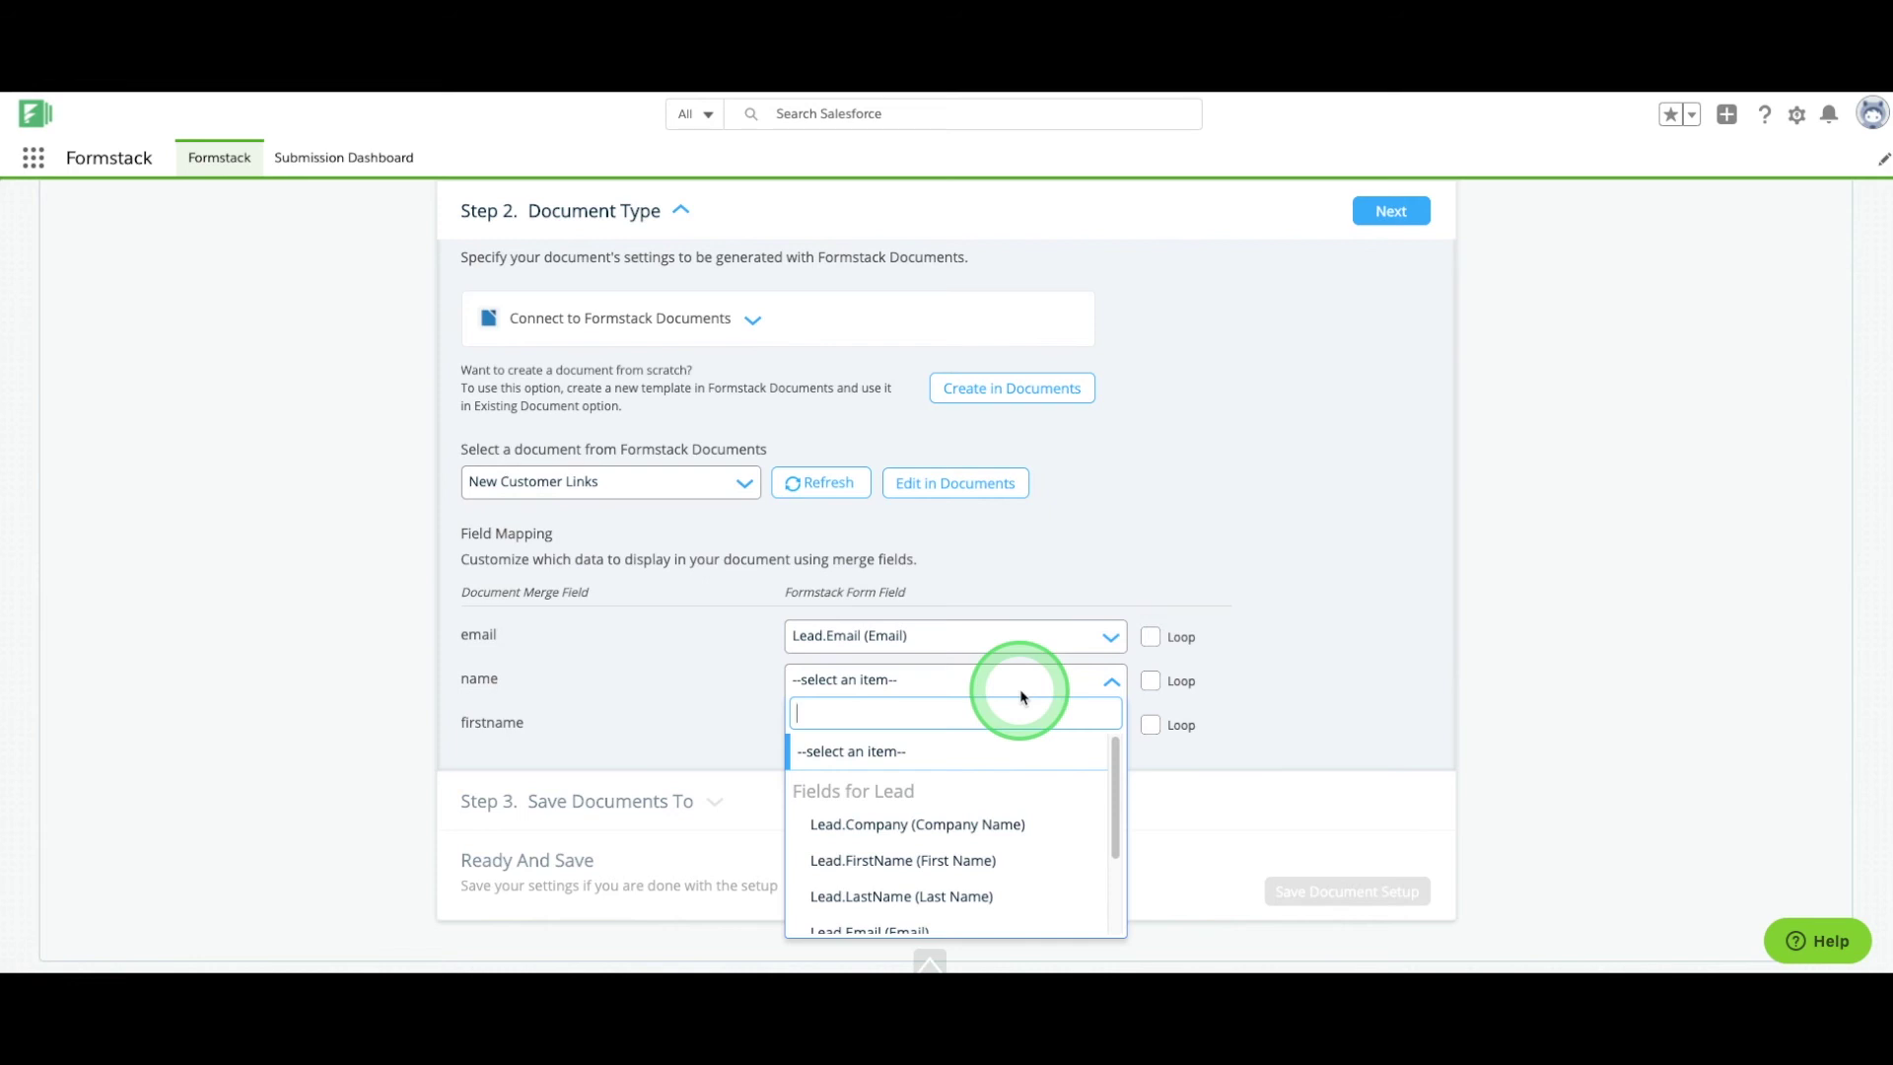
{"action": "type", "text": "name"}
{"action": "left_click", "coordinate": [976, 819]}
{"action": "left_click", "coordinate": [989, 729]}
{"action": "type", "text": "name"}
{"action": "left_click", "coordinate": [1000, 643]}
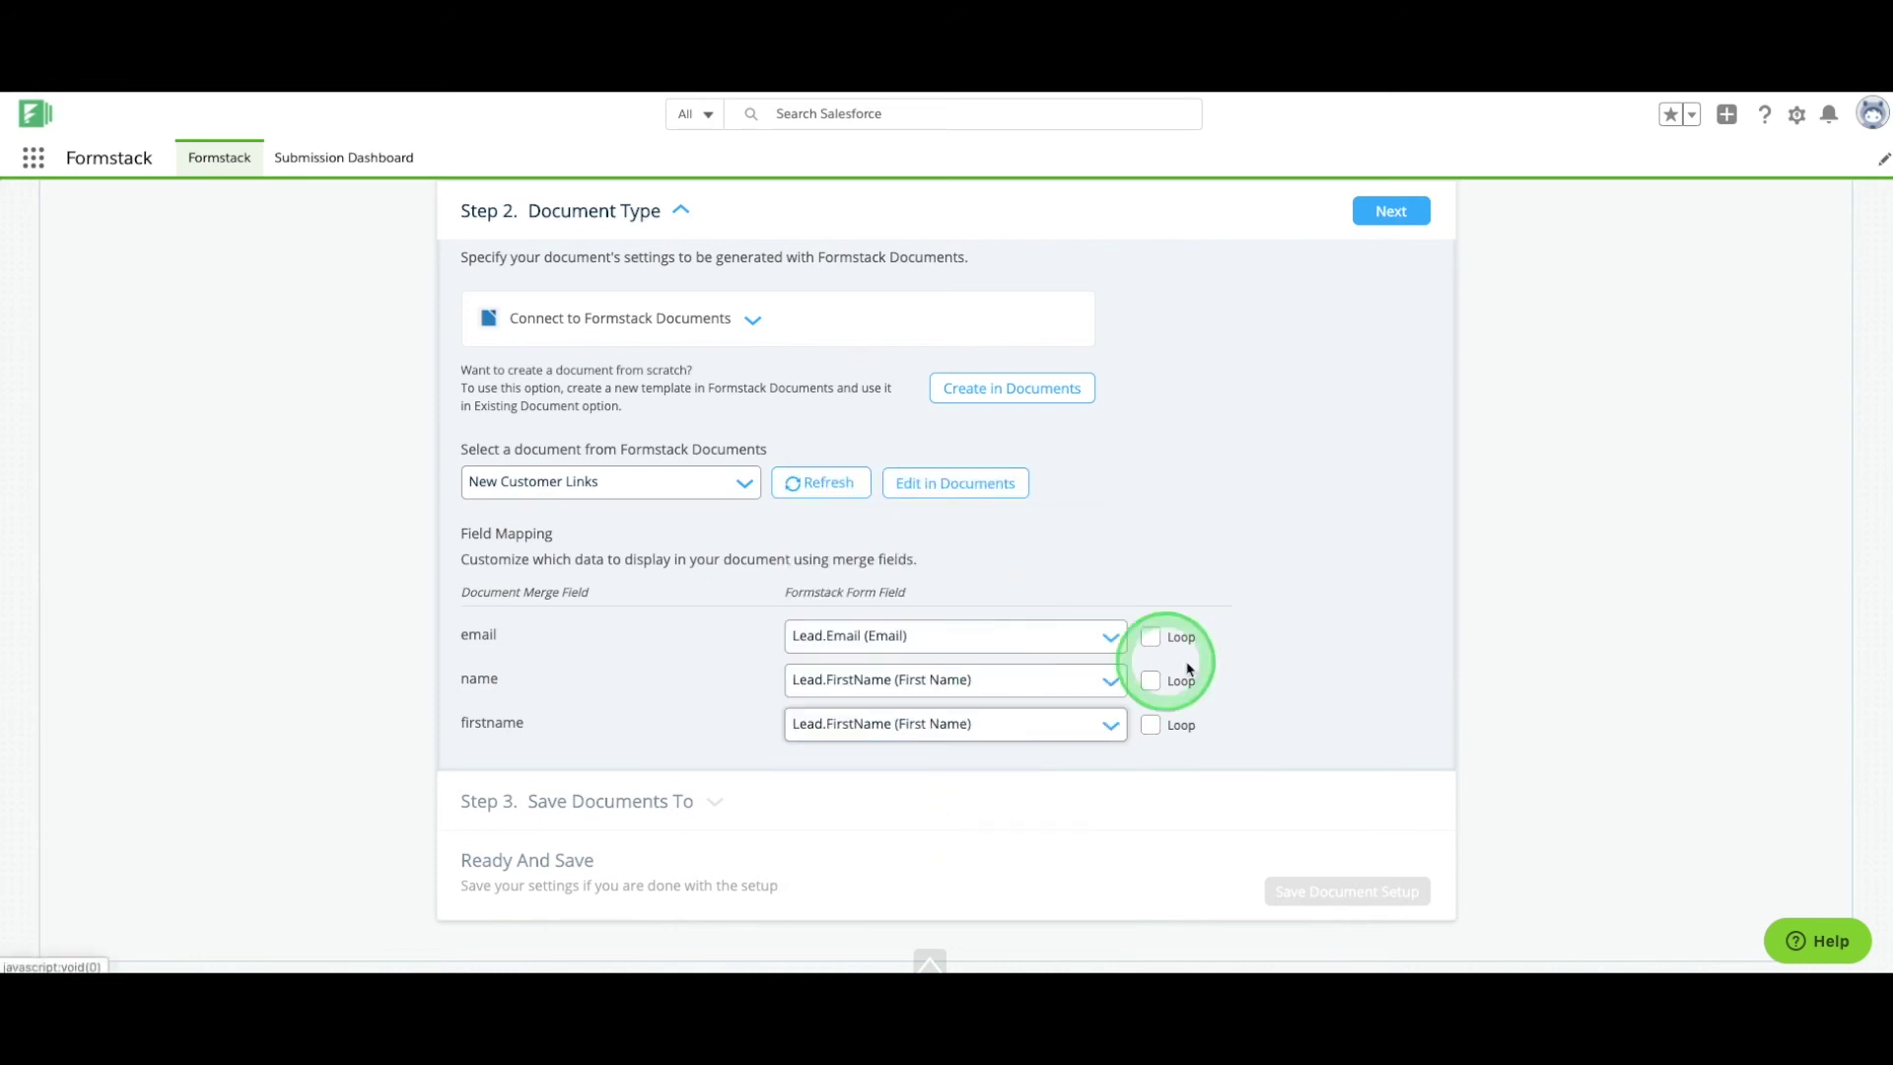
Keep generated documents attached to the Lead record and save the document setup.
{"action": "left_click", "coordinate": [1391, 211]}
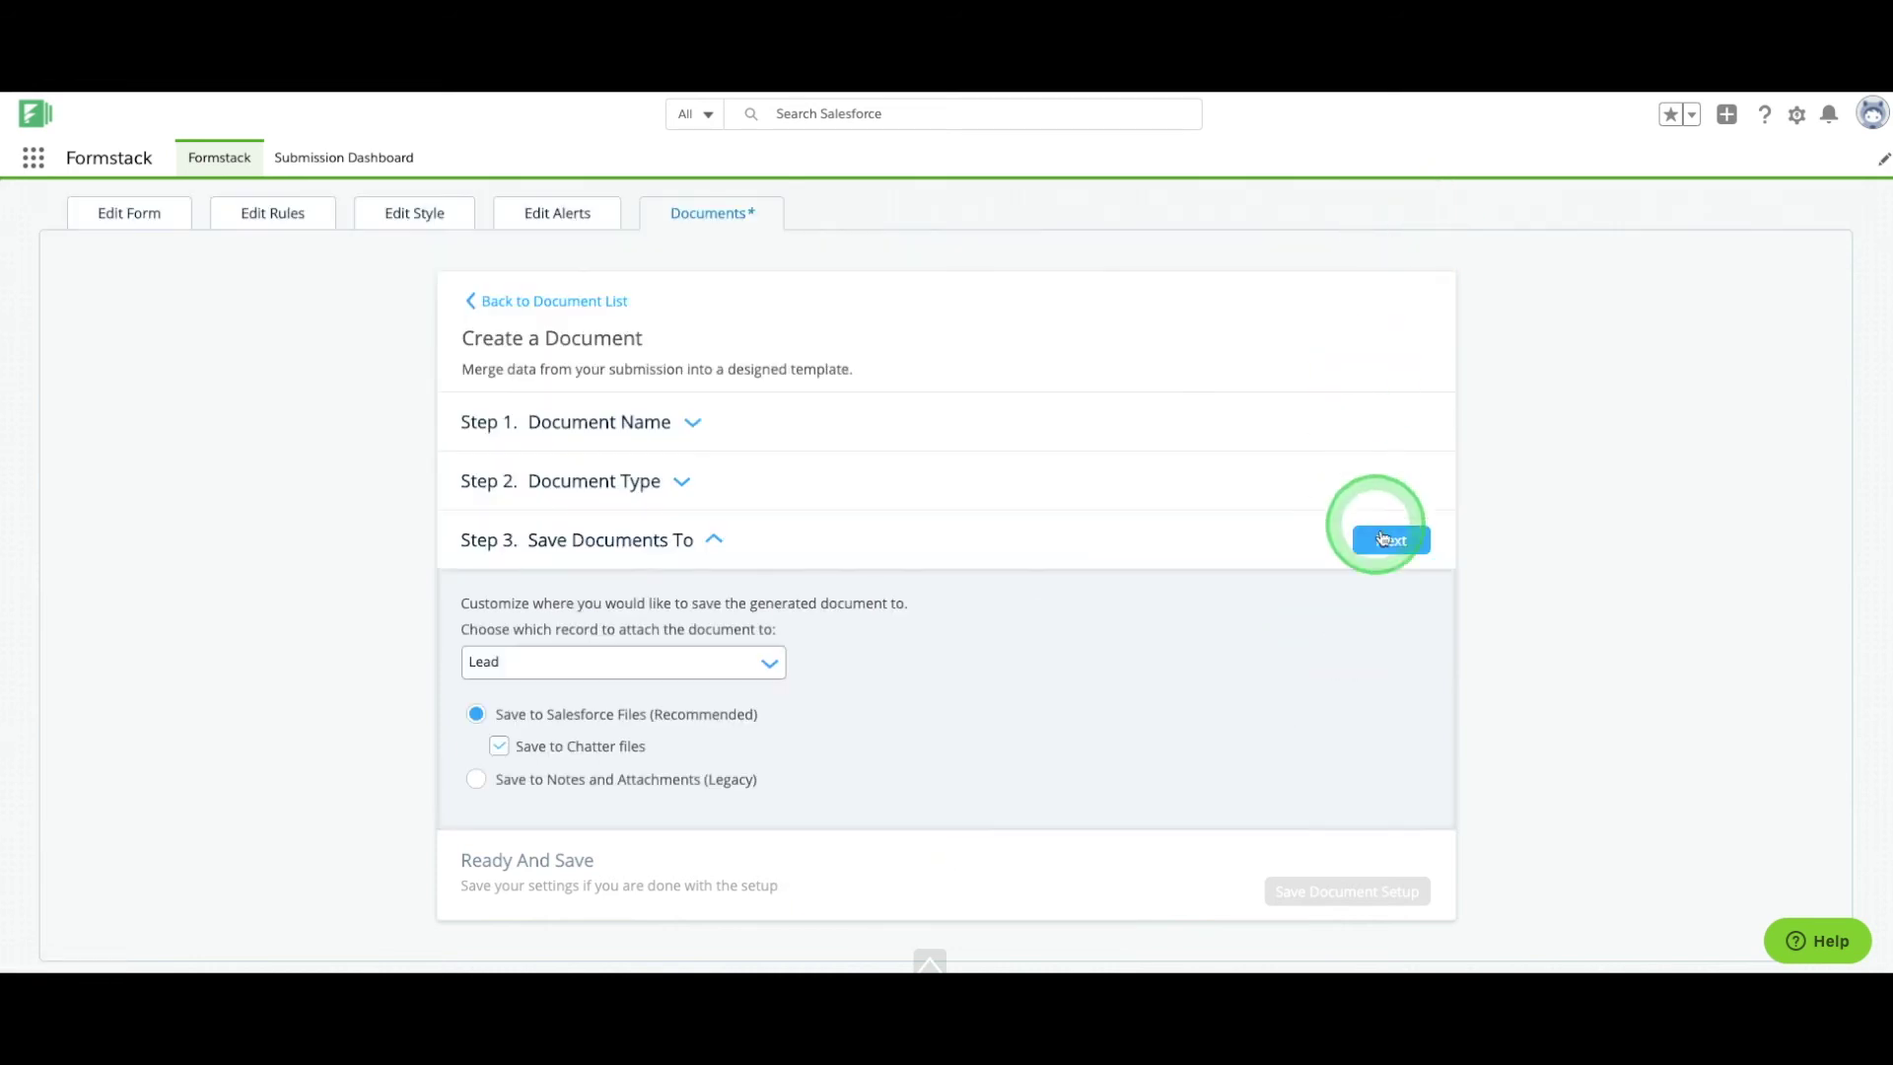
{"action": "left_click", "coordinate": [1390, 540]}
{"action": "left_click", "coordinate": [1358, 892]}
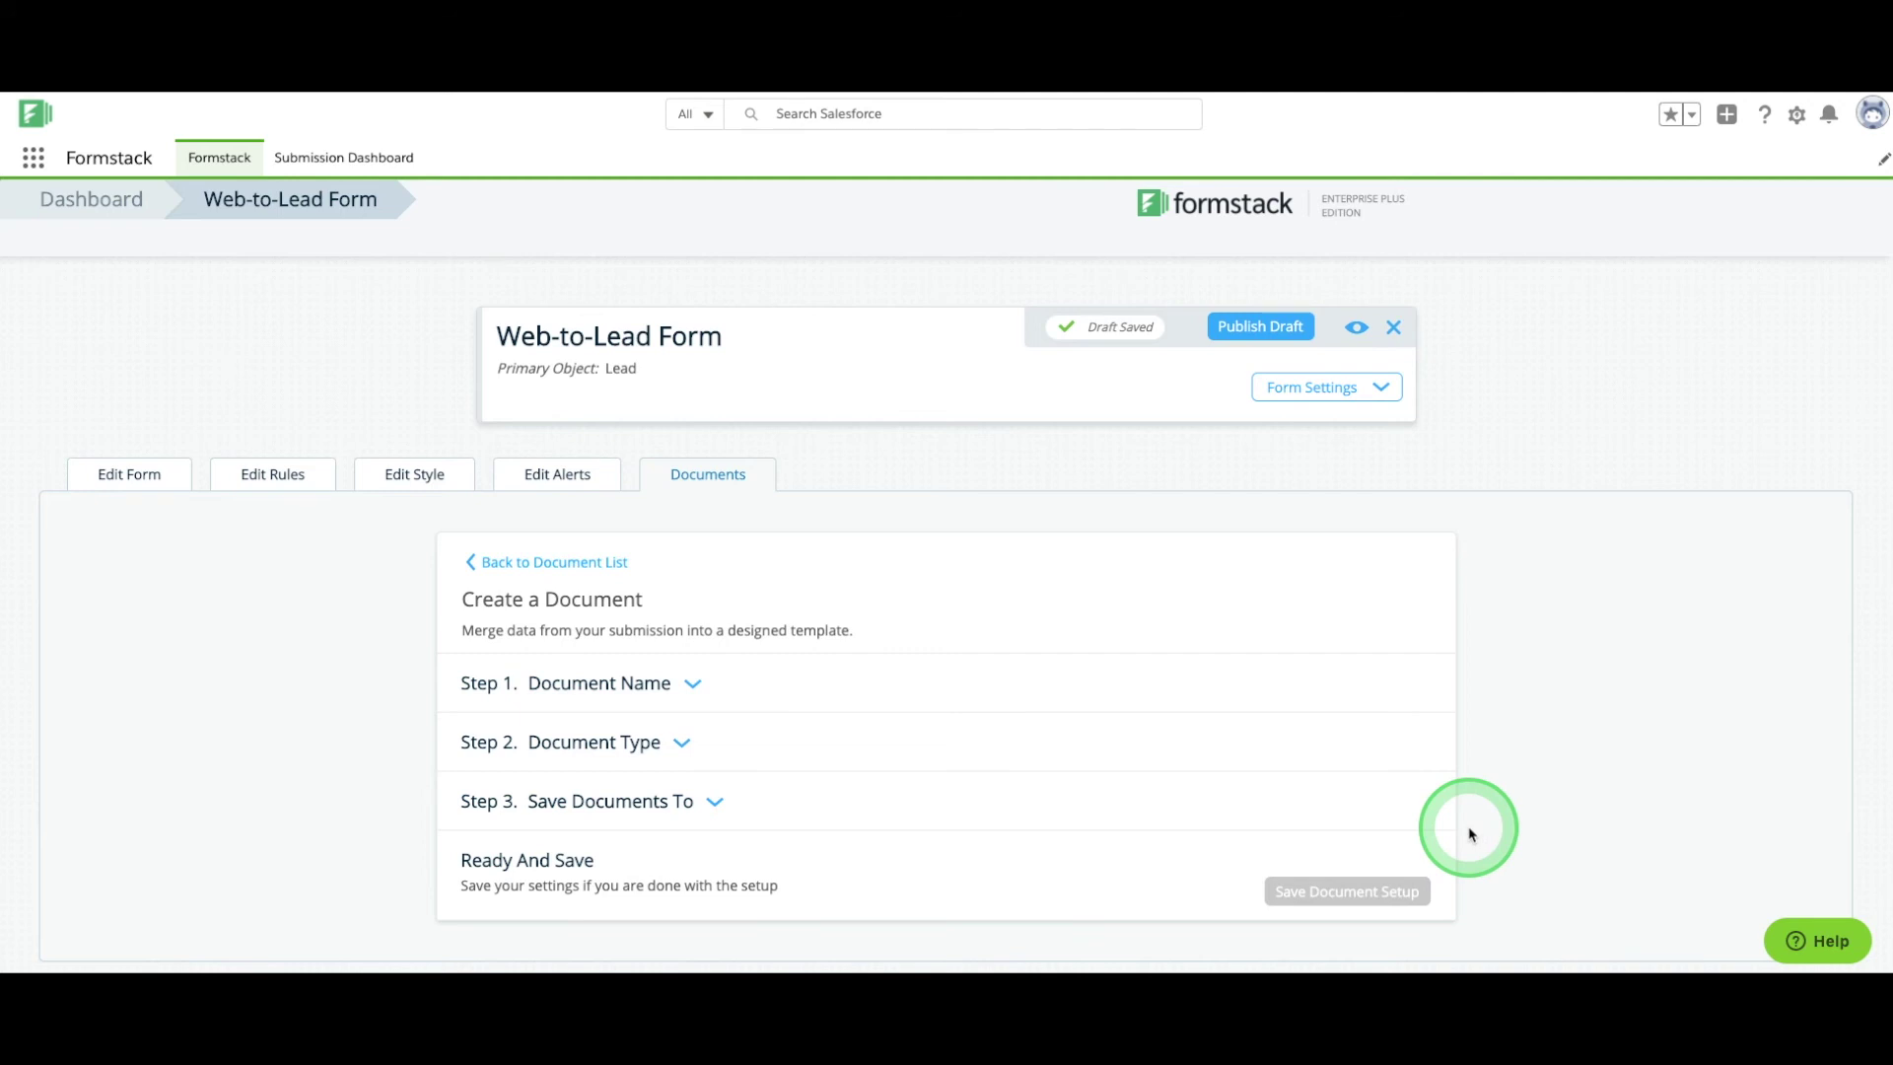
{"action": "left_click", "coordinate": [1360, 387]}
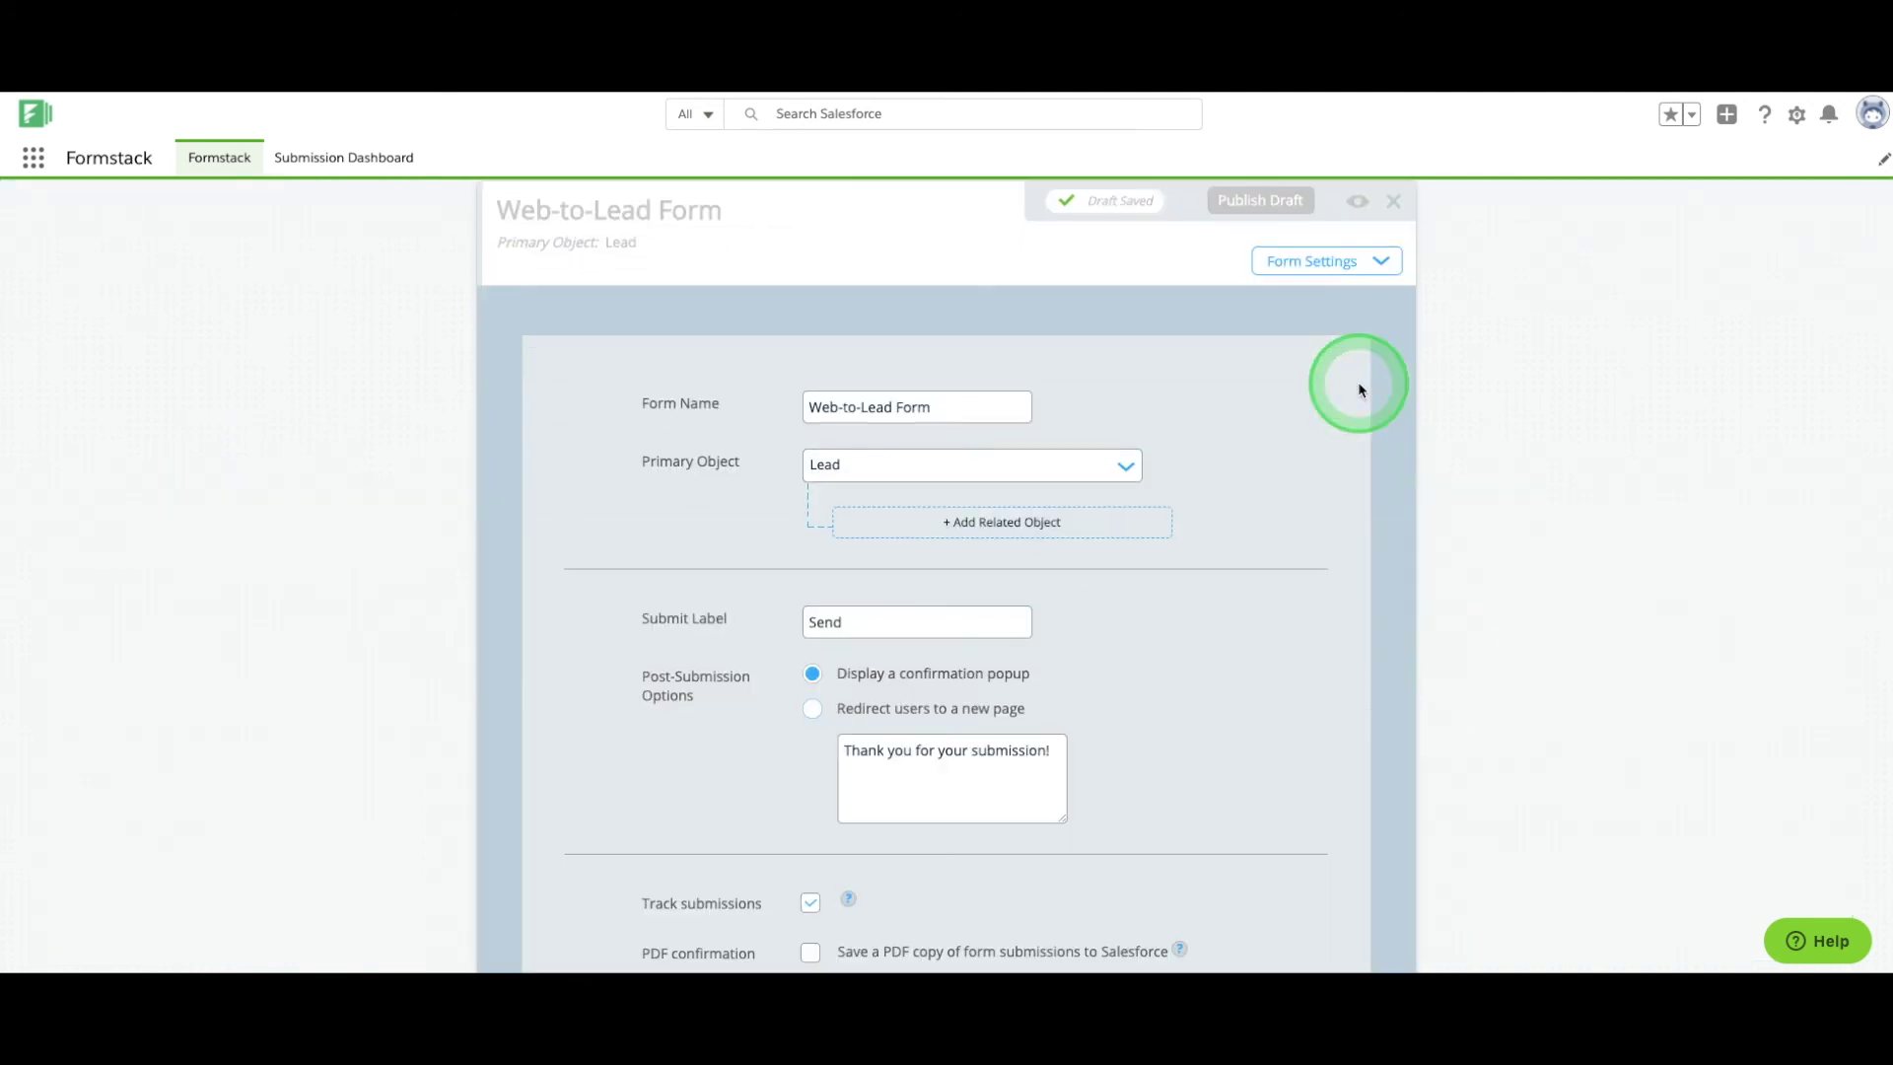
Set the submit label to Submit and add 'A member of our team will reach out to you shortly!' to the confirmation.
{"action": "scroll", "coordinate": [1351, 424], "scroll_direction": "down", "scroll_amount": 1}
{"action": "double_click", "coordinate": [888, 541]}
{"action": "left_click", "coordinate": [1052, 670]}
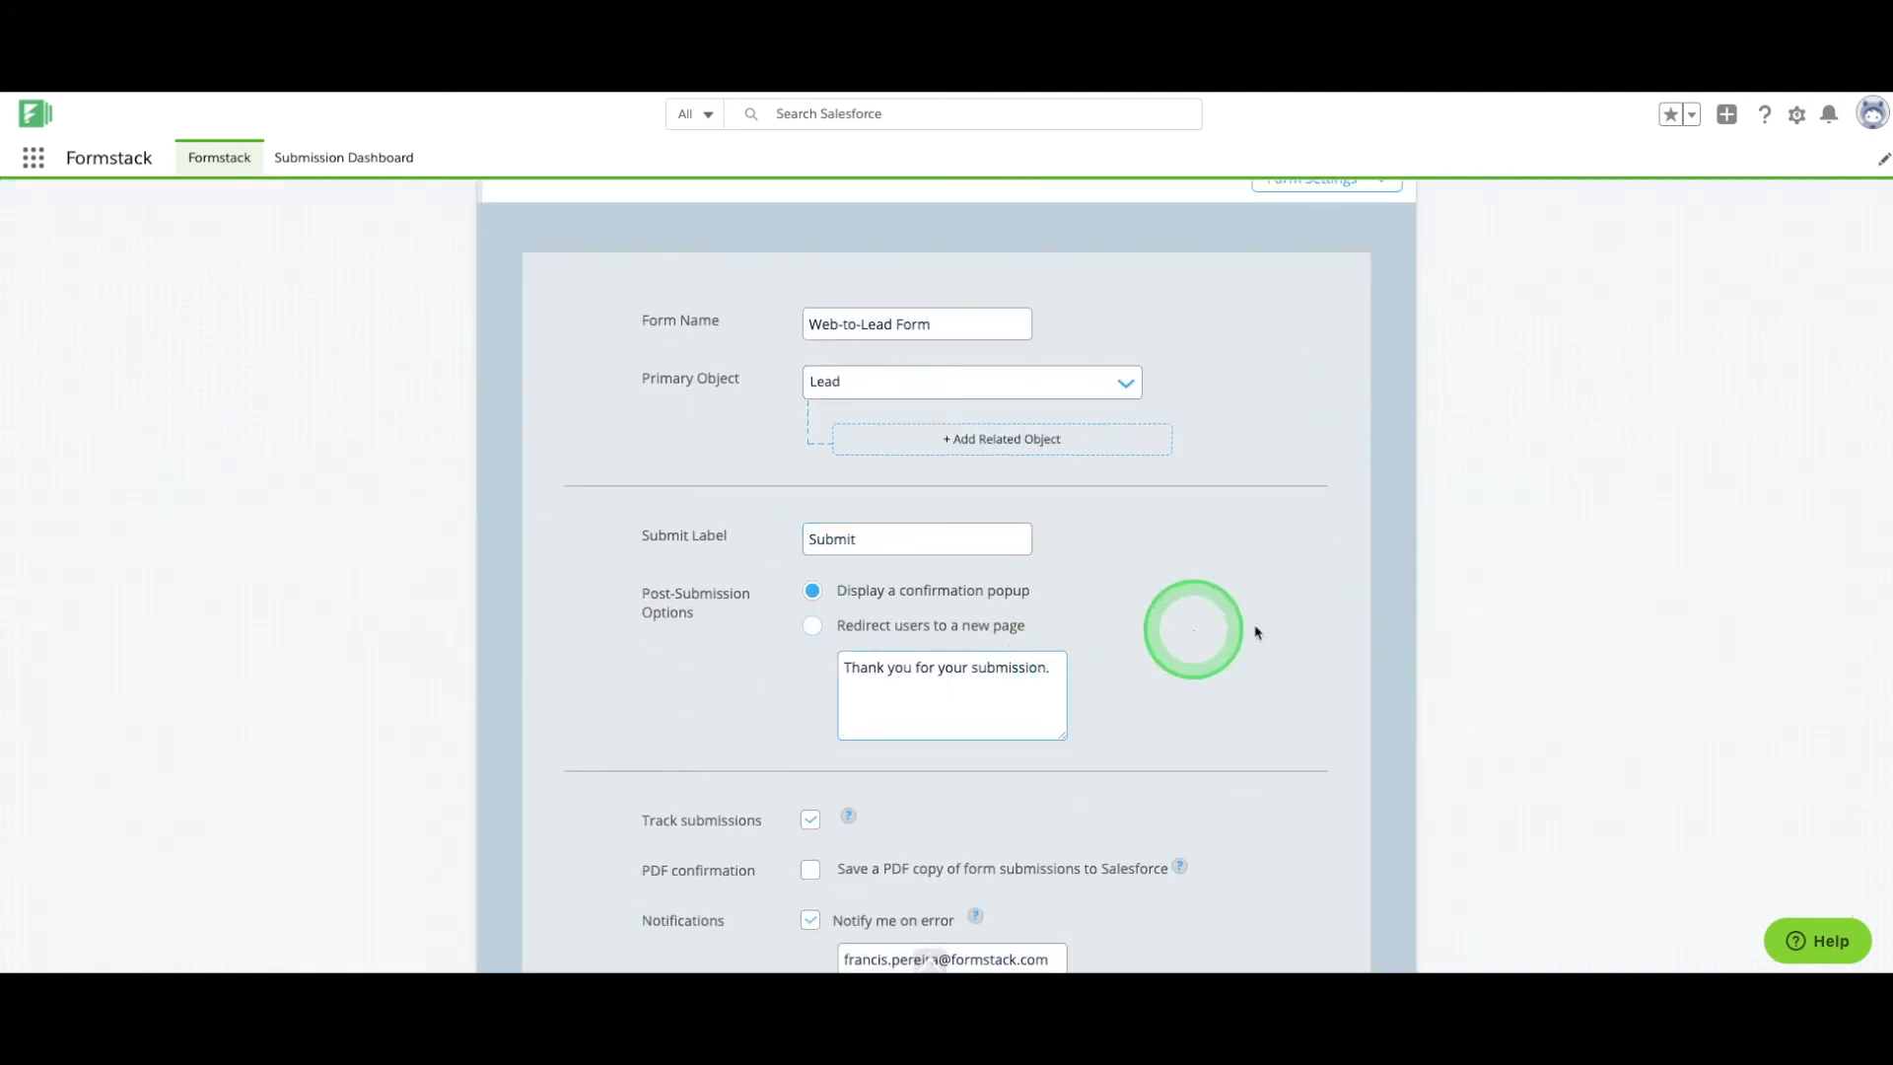
{"action": "key", "text": "BackSpace"}
{"action": "type", "text": "."}
{"action": "key", "text": "Return"}
{"action": "type", "text": "A member of our team will reach out to you shortly!"}
{"action": "scroll", "coordinate": [1255, 631], "scroll_direction": "down", "scroll_amount": 5}
{"action": "left_click", "coordinate": [812, 505]}
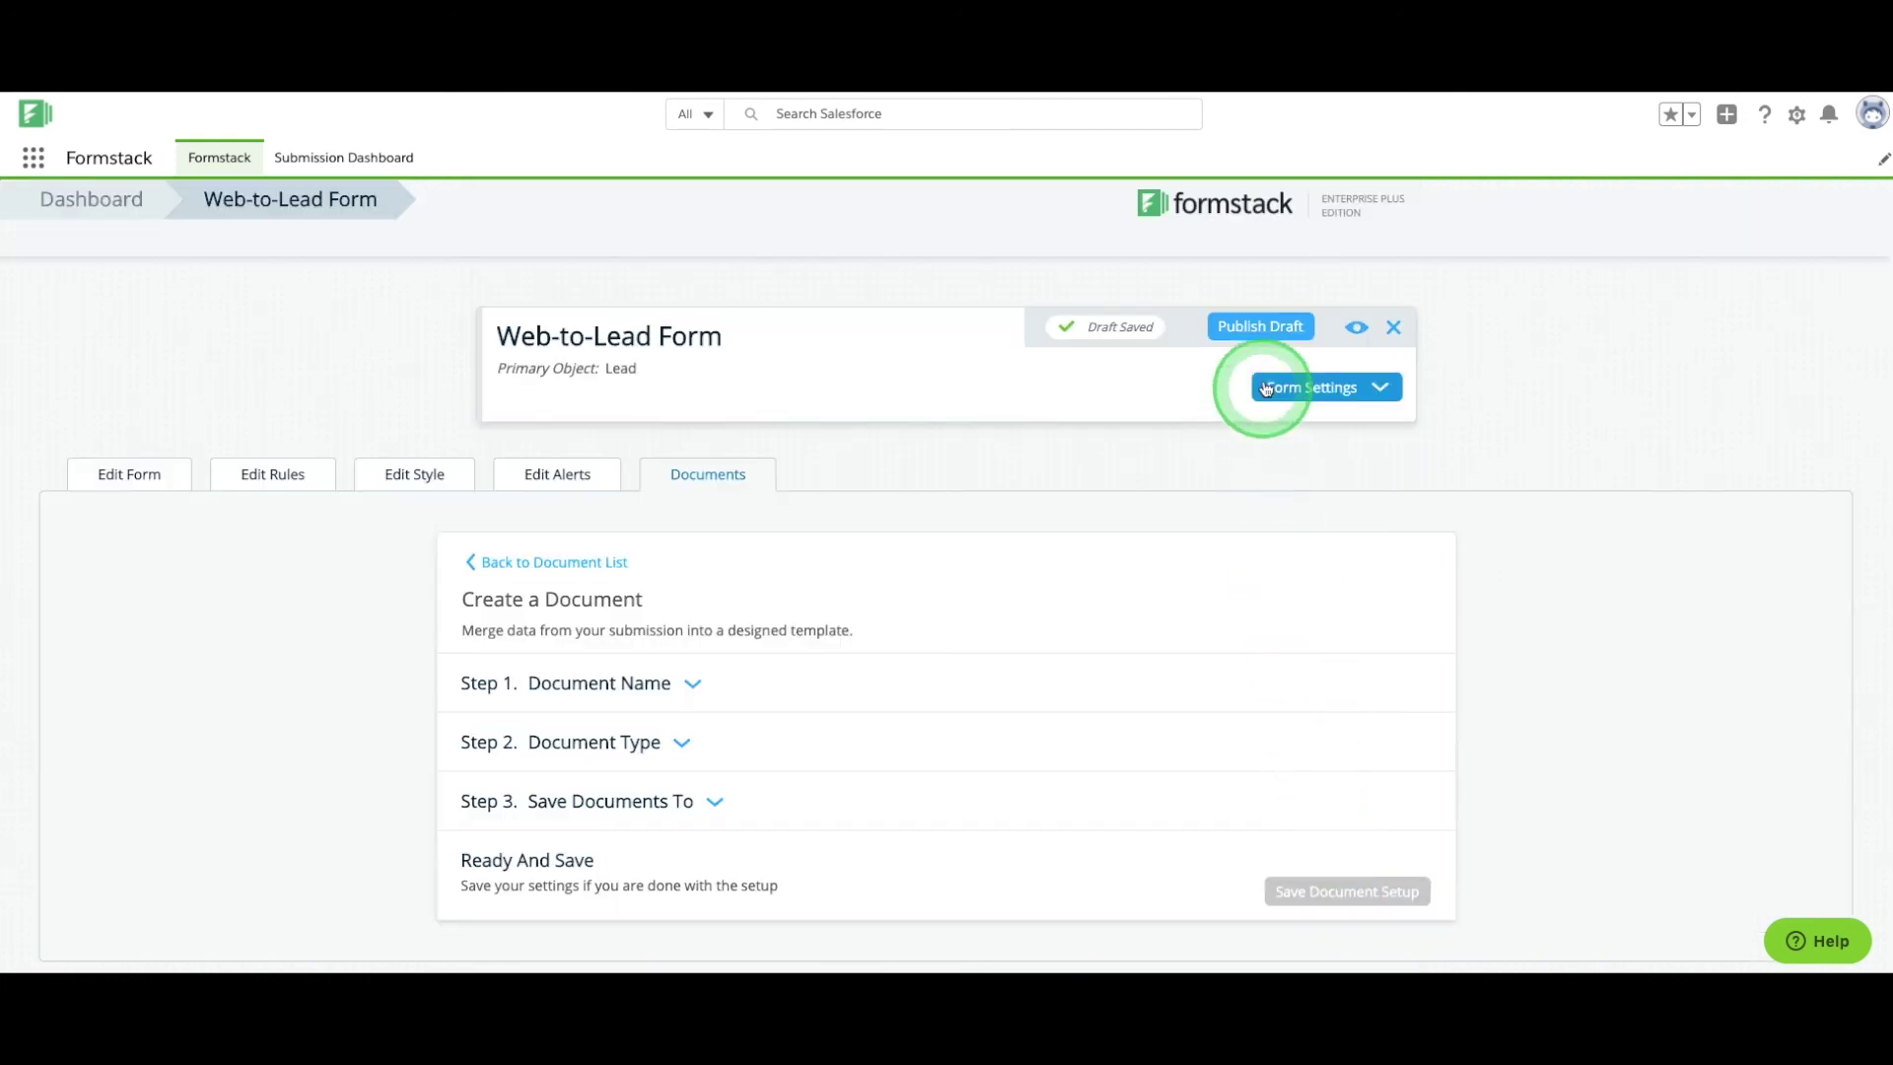
Publish the form draft and show its hosted form link.
{"action": "left_click", "coordinate": [1262, 327]}
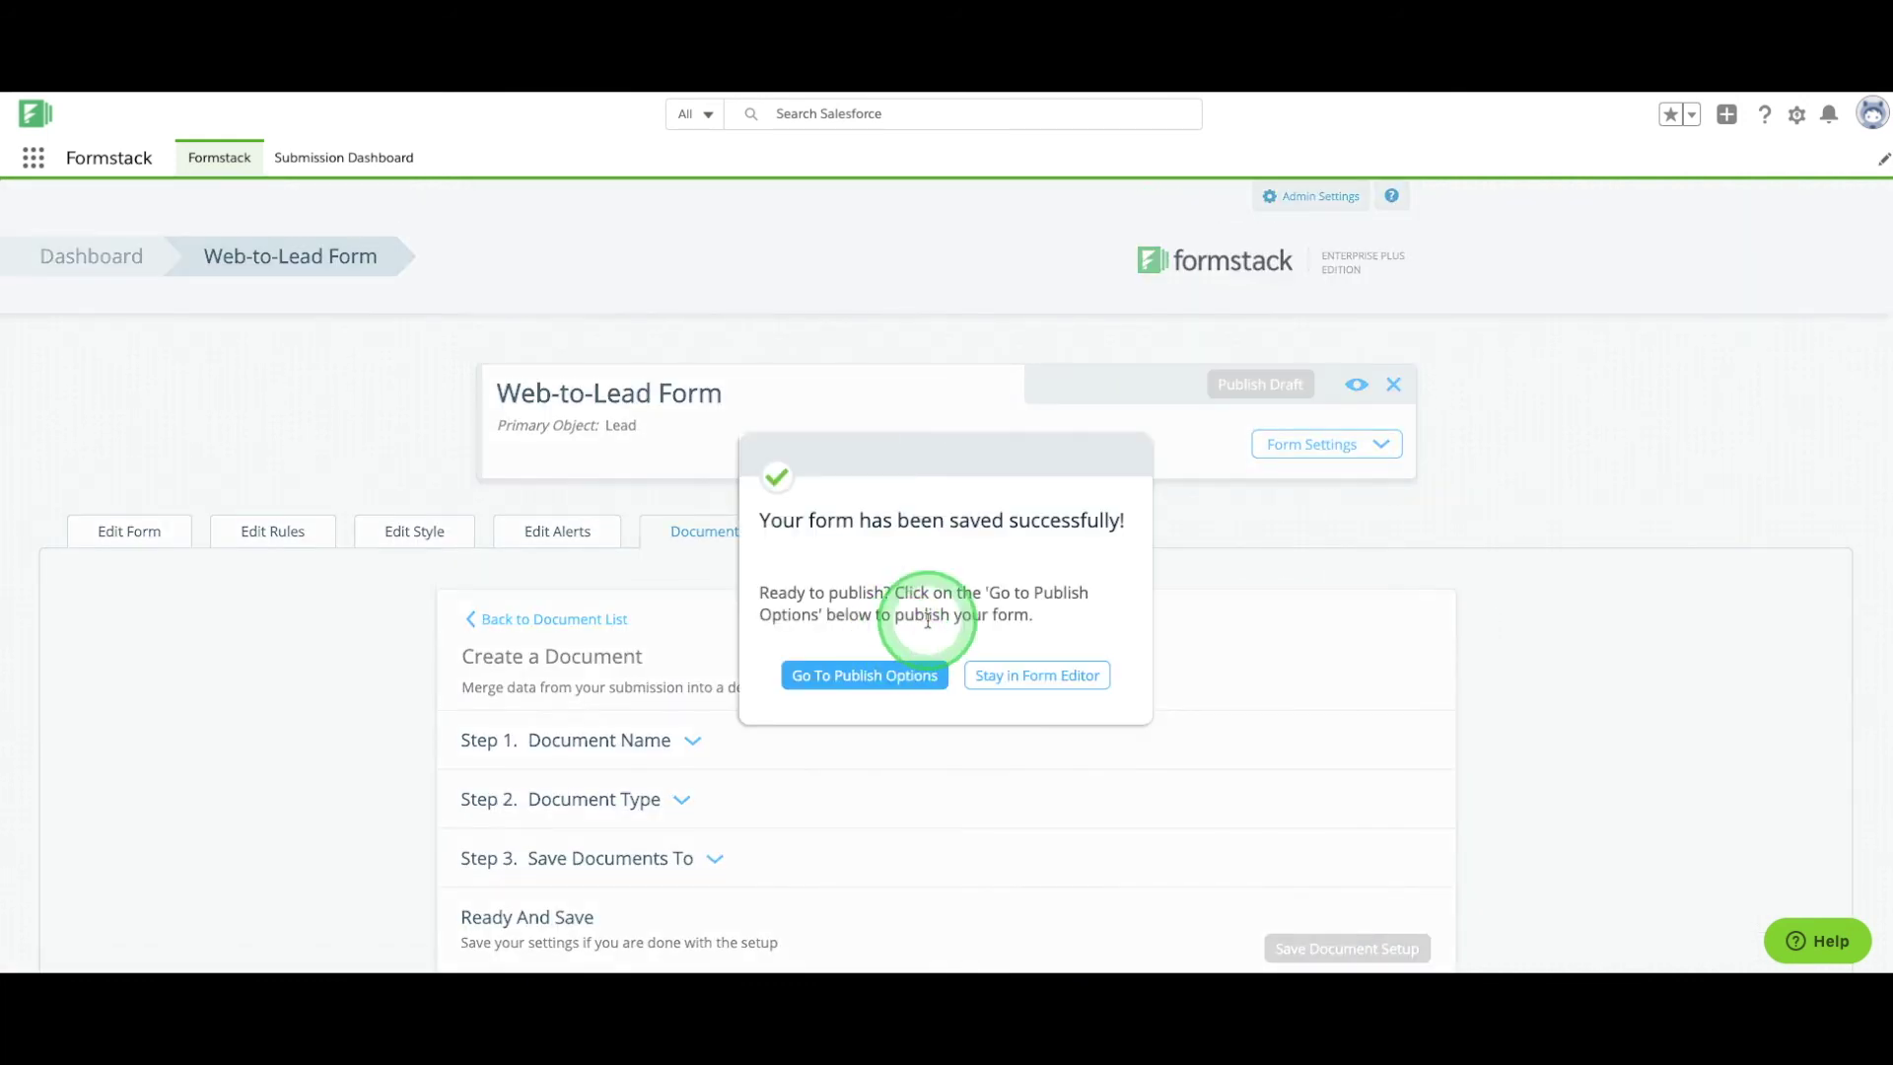
{"action": "left_click", "coordinate": [887, 684]}
{"action": "left_click", "coordinate": [824, 569]}
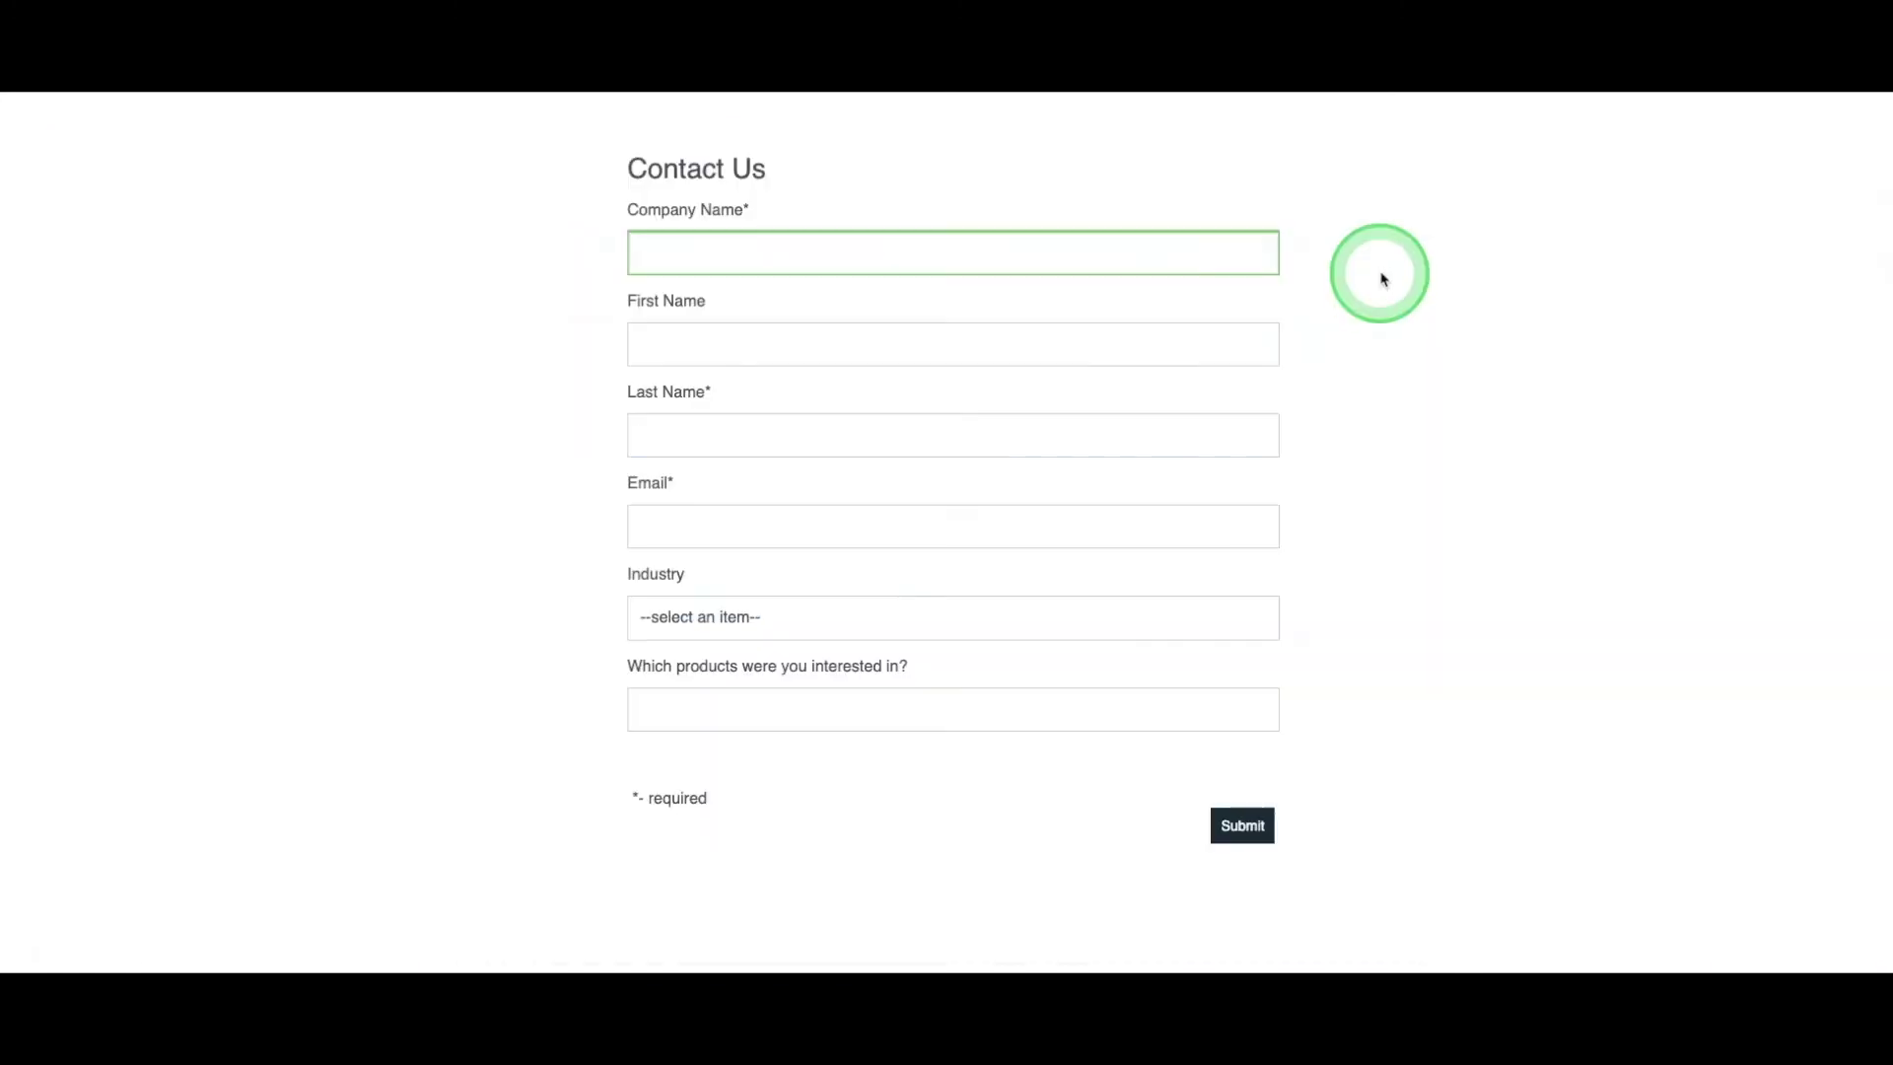
Fill a test entry: company 'Customer Company', the lead's name and email, Technology, Products 2 and 3.
{"action": "type", "text": "Customer Company"}
{"action": "key", "text": "Tab"}
{"action": "key", "text": "Tab"}
{"action": "key", "text": "Tab"}
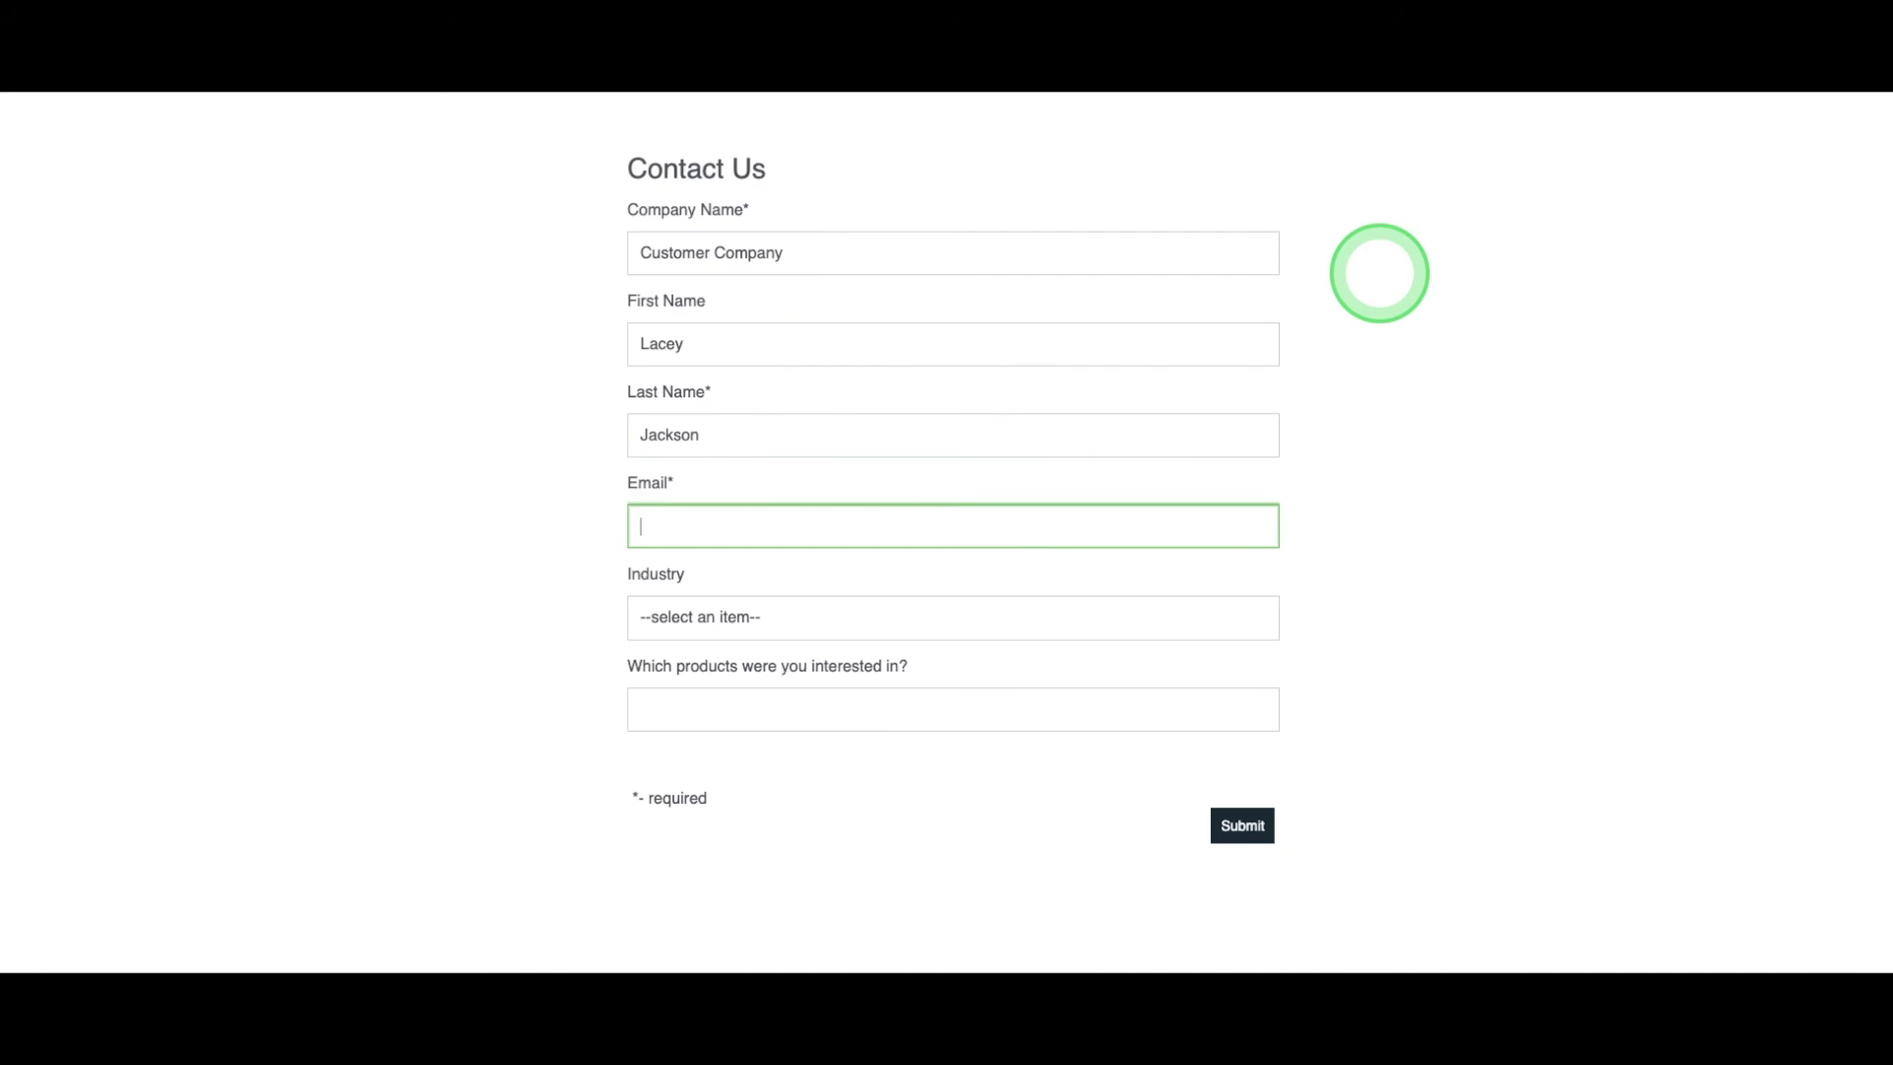
{"action": "key", "text": "Tab"}
{"action": "left_click", "coordinate": [1237, 621]}
{"action": "left_click", "coordinate": [1212, 710]}
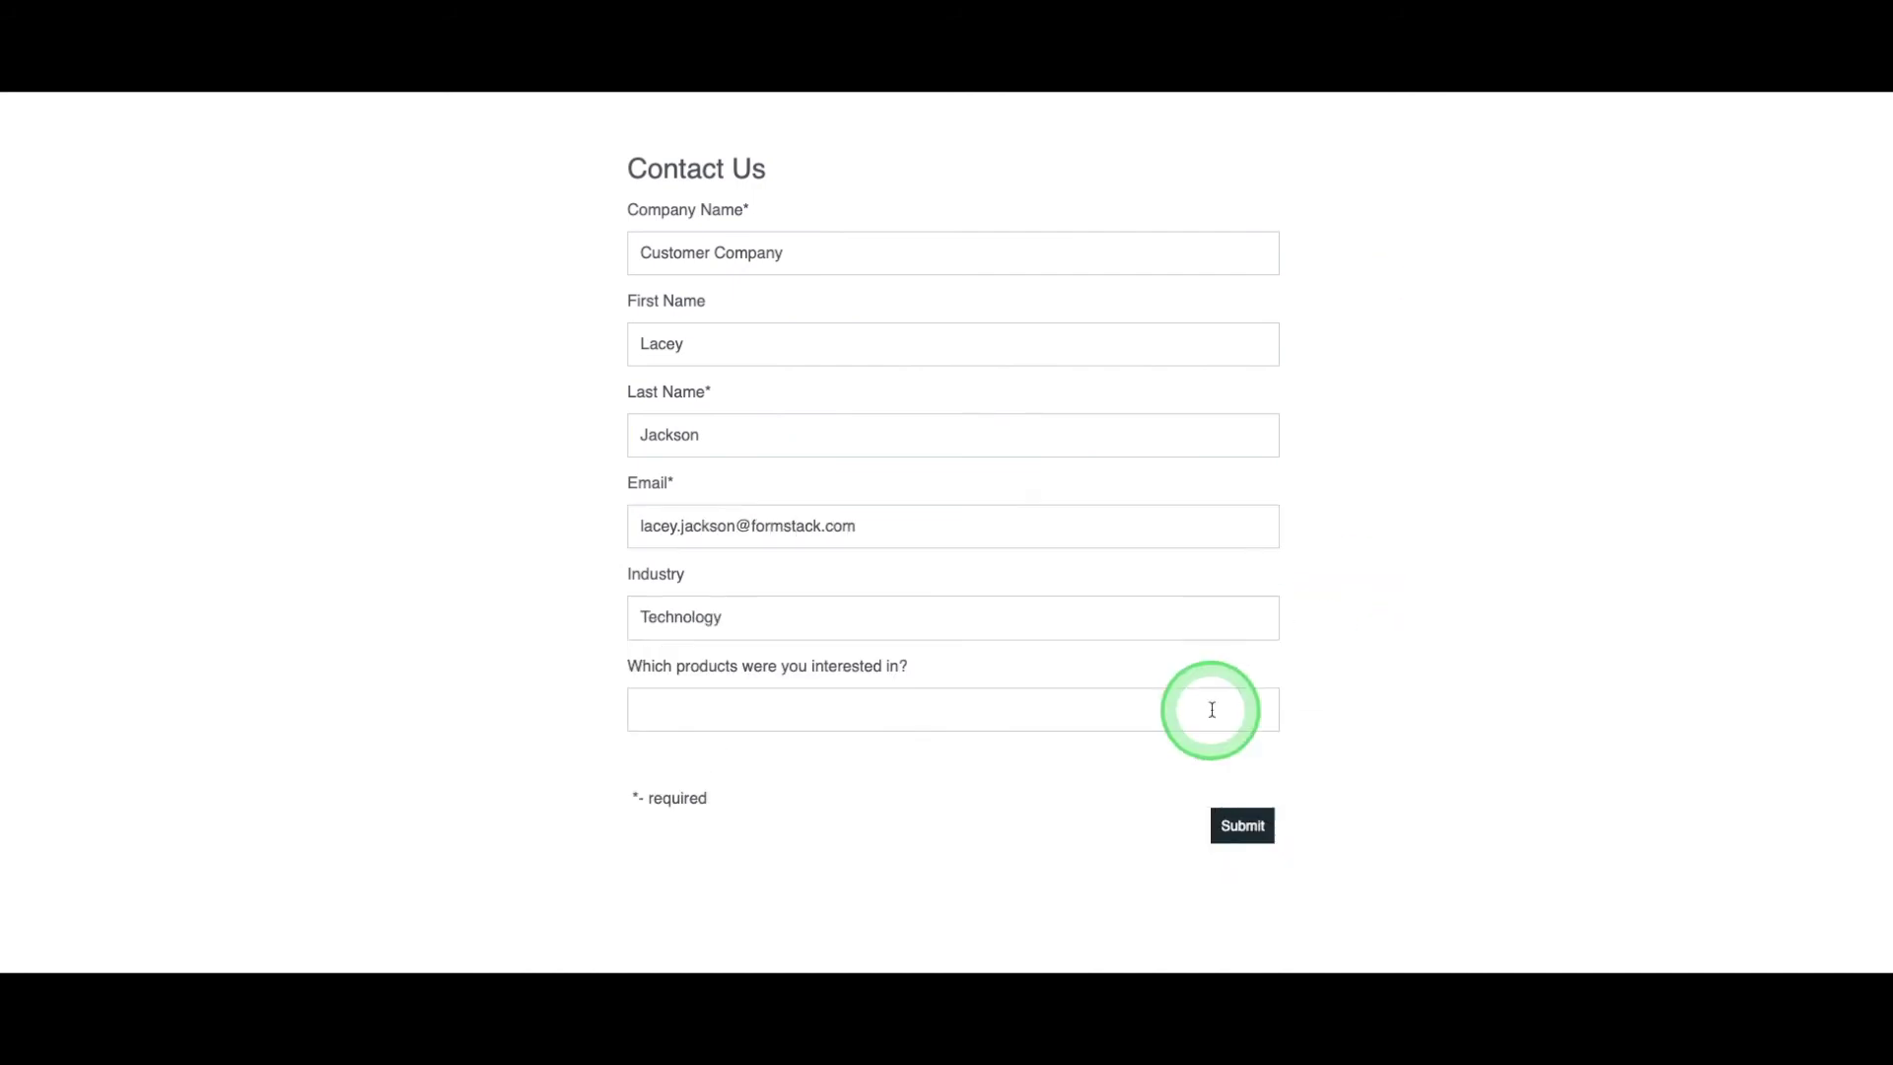
{"action": "left_click", "coordinate": [1174, 786]}
{"action": "left_click", "coordinate": [1196, 786]}
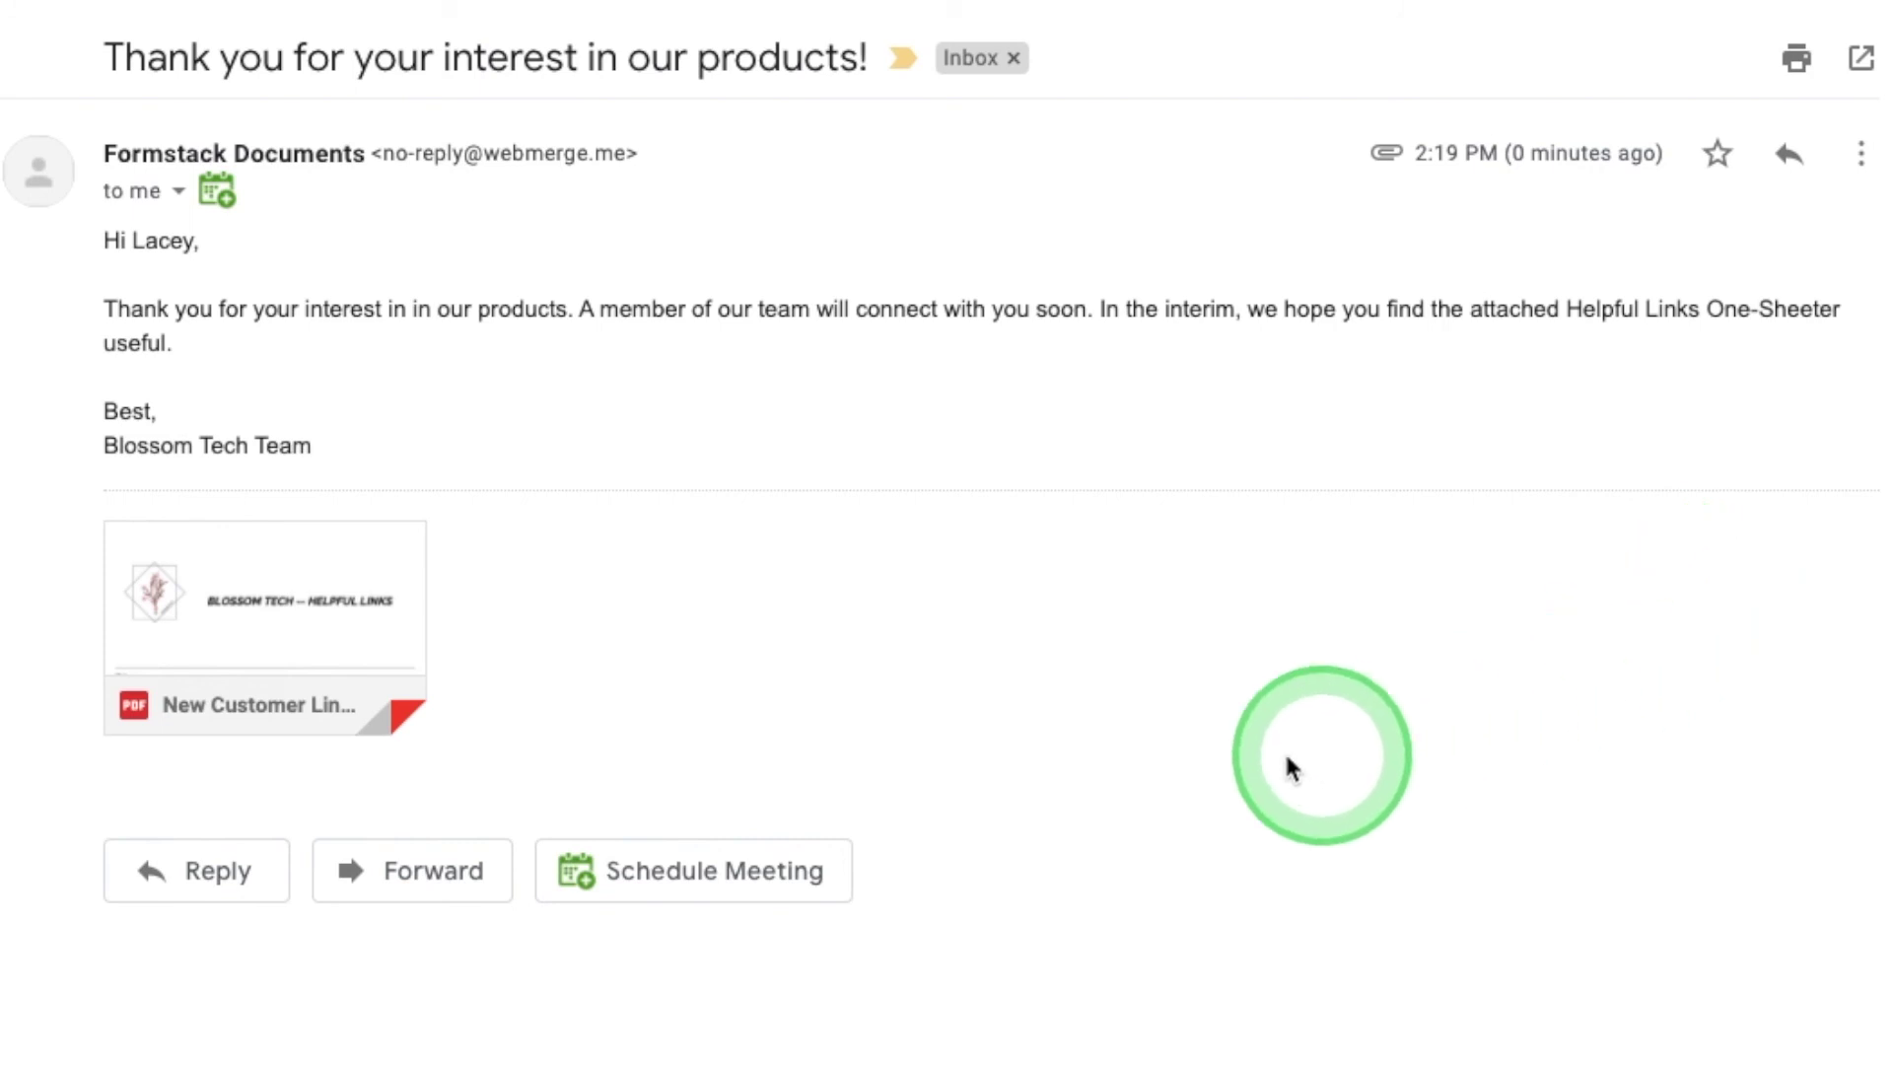
Preview the attached 'BLOSSOM TECH -- HELPFUL LINKS' PDF from the thank-you email.
{"action": "left_click", "coordinate": [289, 615]}
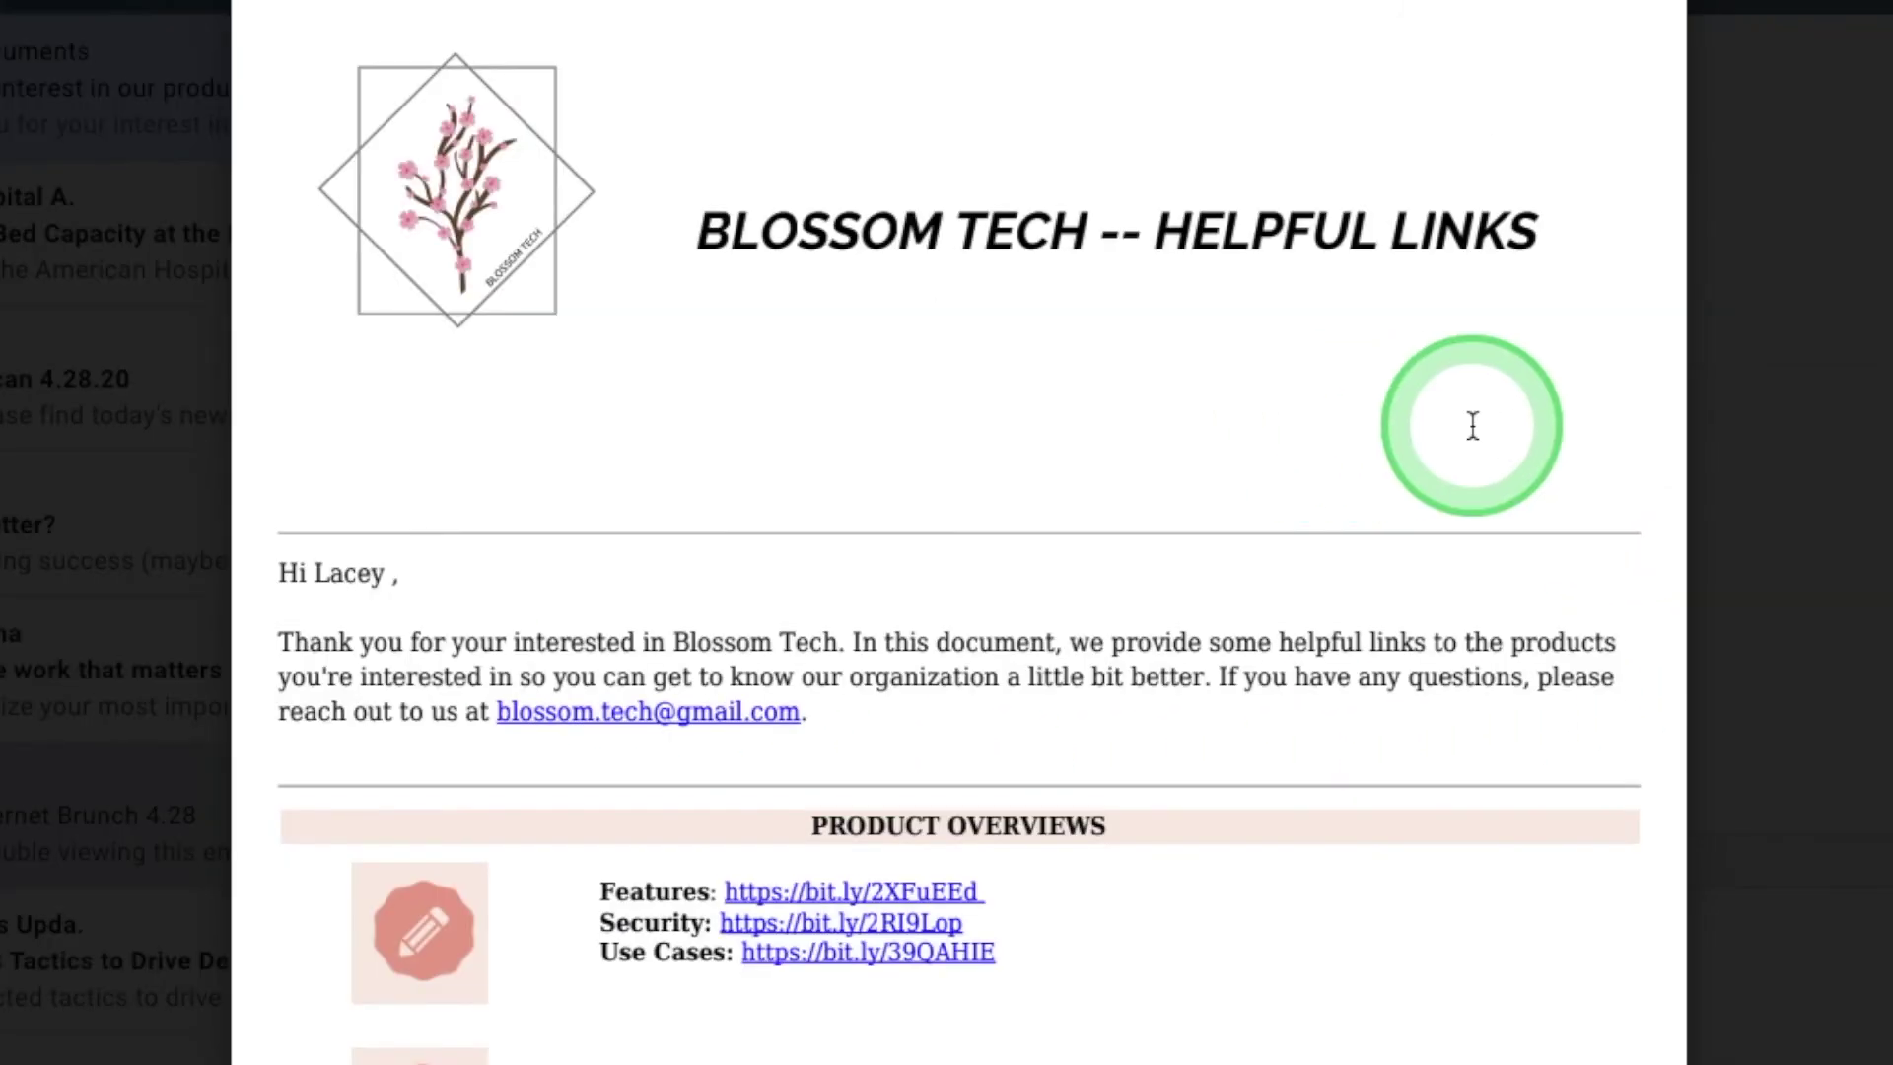